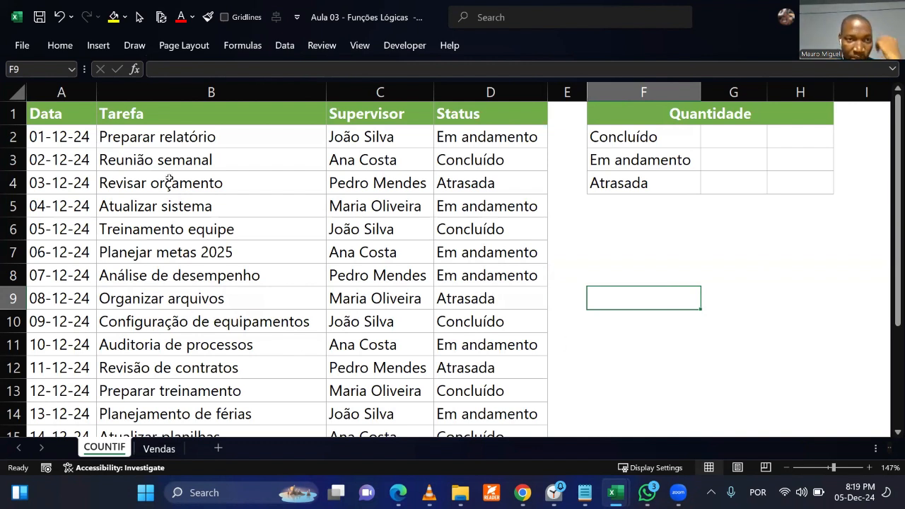
Examine the task rows on the COUNTIF sheet and the entries in the Status column down to row 17.
{"action": "left_click_drag", "start_coordinate": [215, 141], "coordinate": [457, 146]}
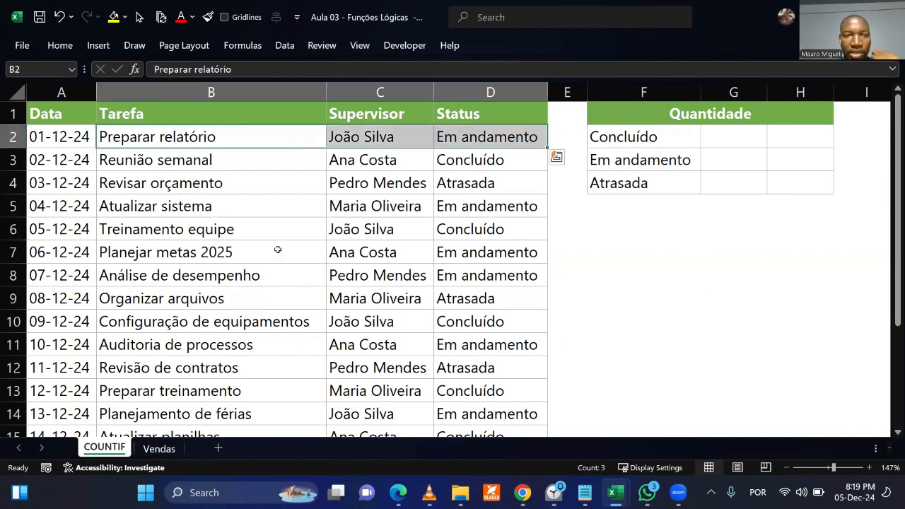
{"action": "left_click", "coordinate": [232, 257]}
{"action": "left_click_drag", "start_coordinate": [144, 164], "coordinate": [480, 164]}
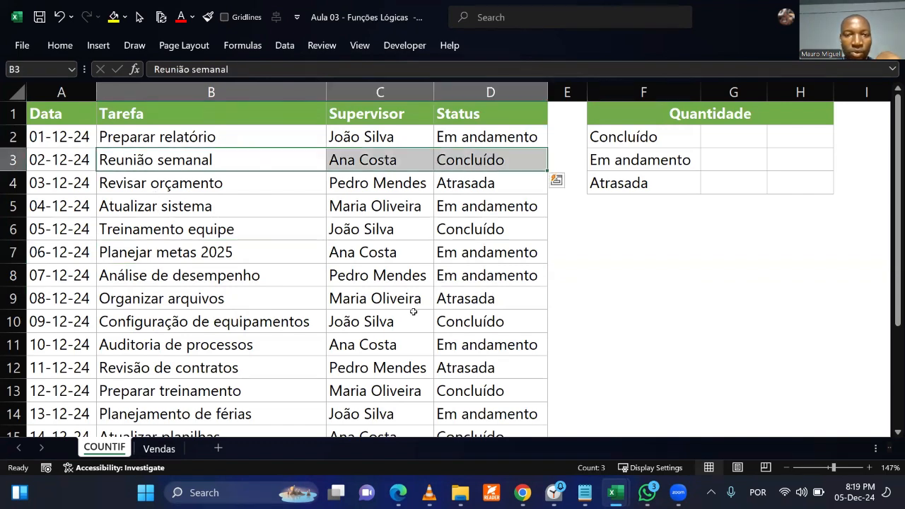
{"action": "left_click_drag", "start_coordinate": [146, 188], "coordinate": [489, 185]}
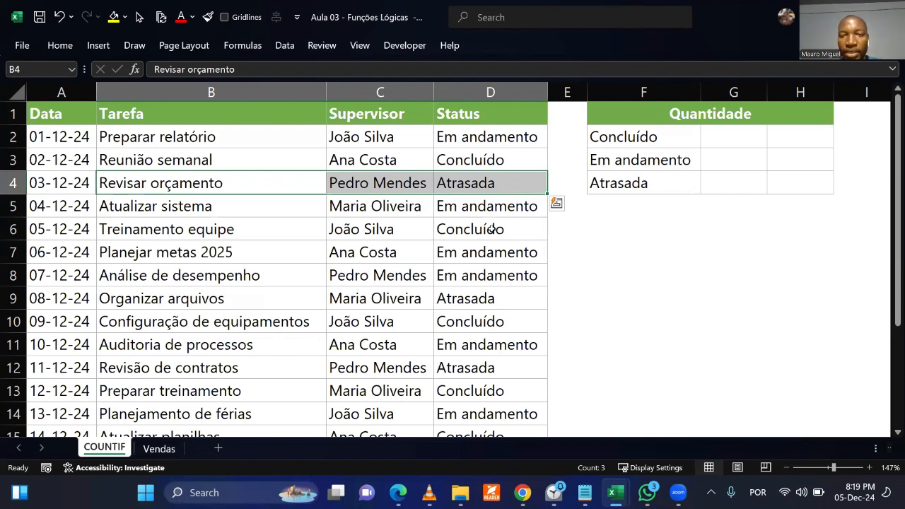
{"action": "left_click", "coordinate": [454, 358]}
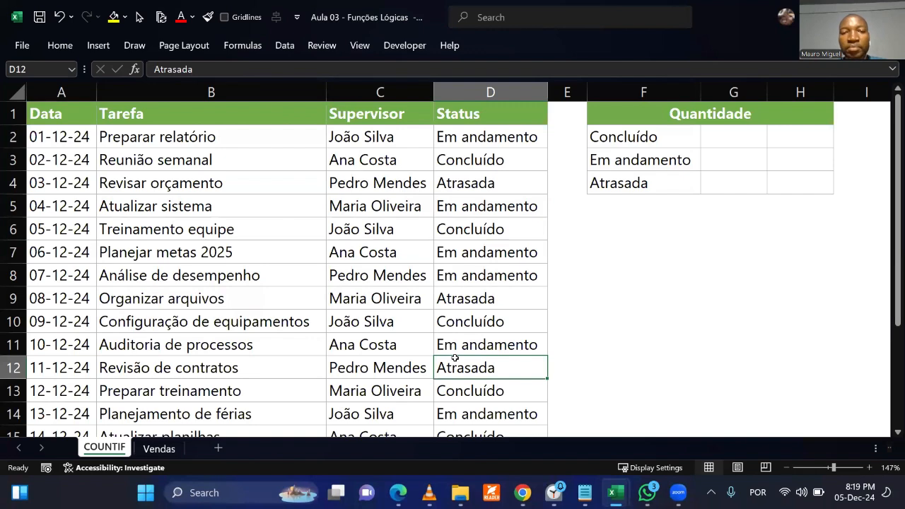
{"action": "left_click", "coordinate": [474, 154]}
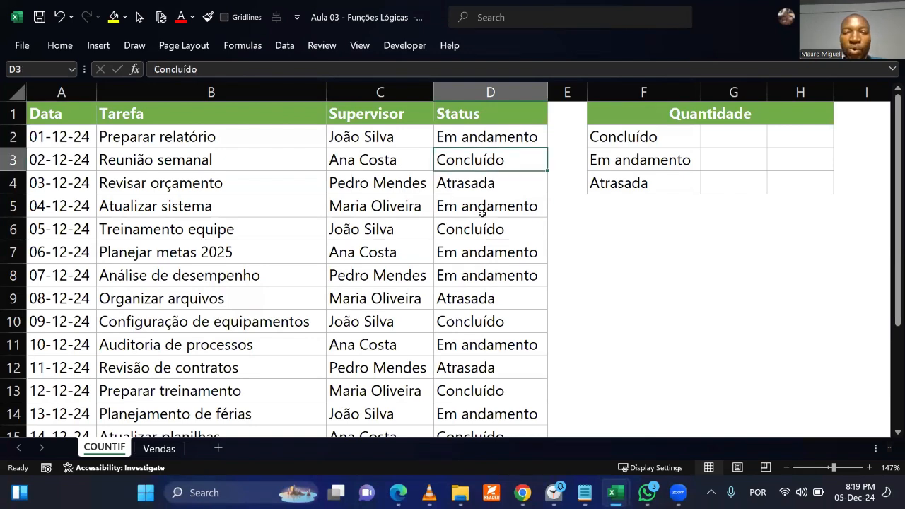
{"action": "left_click_drag", "start_coordinate": [482, 212], "coordinate": [495, 363]}
{"action": "left_click", "coordinate": [632, 277]}
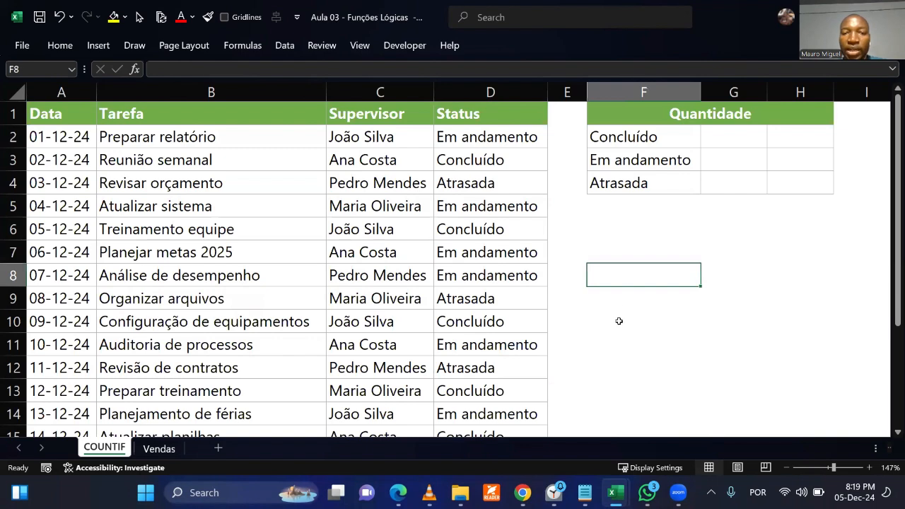
{"action": "left_click_drag", "start_coordinate": [476, 177], "coordinate": [499, 343]}
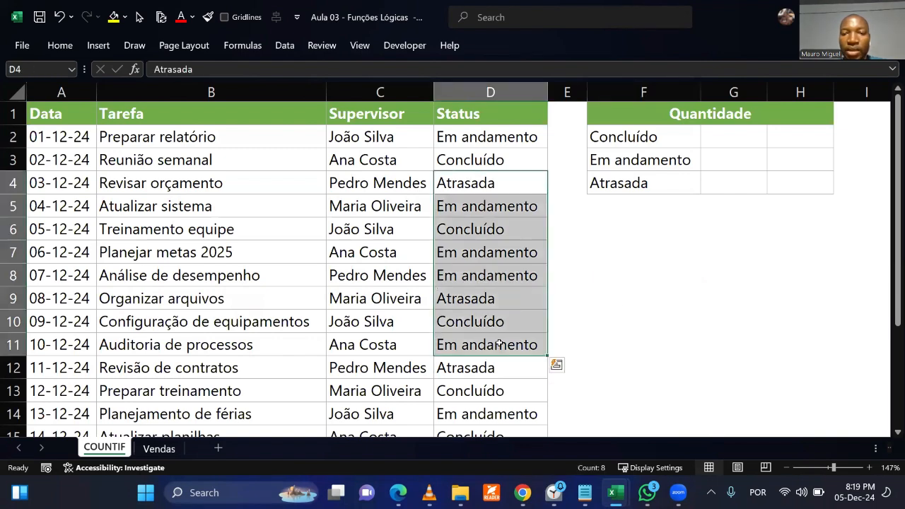
{"action": "left_click", "coordinate": [597, 302]}
{"action": "scroll", "coordinate": [311, 328], "scroll_direction": "down", "scroll_amount": 2}
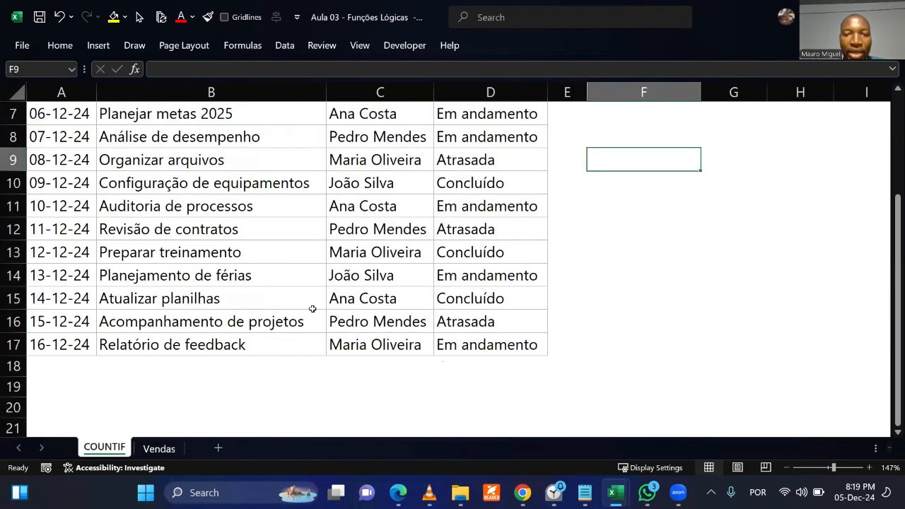
{"action": "scroll", "coordinate": [312, 309], "scroll_direction": "up", "scroll_amount": 2}
Examine the empty count cells G2:G4 beside Concluído, Em andamento and Atrasada in the Quantidade table.
{"action": "left_click", "coordinate": [722, 143]}
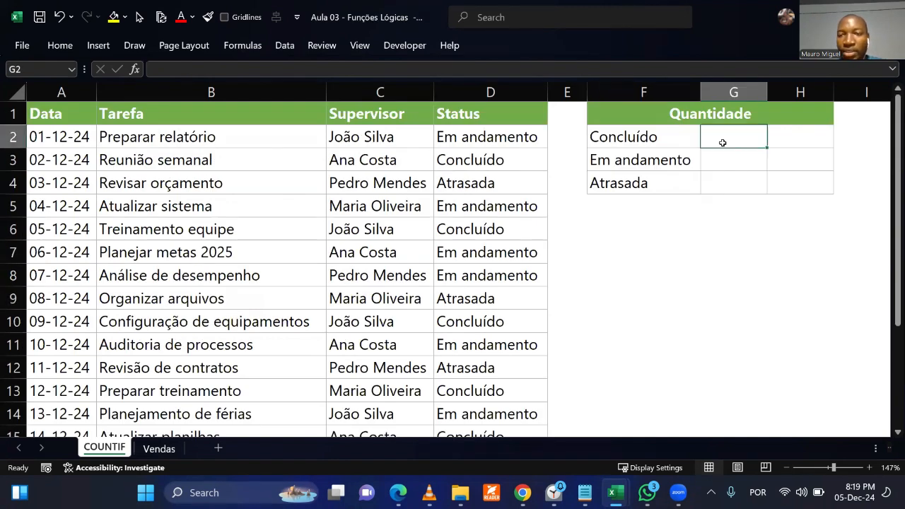
{"action": "left_click", "coordinate": [724, 153]}
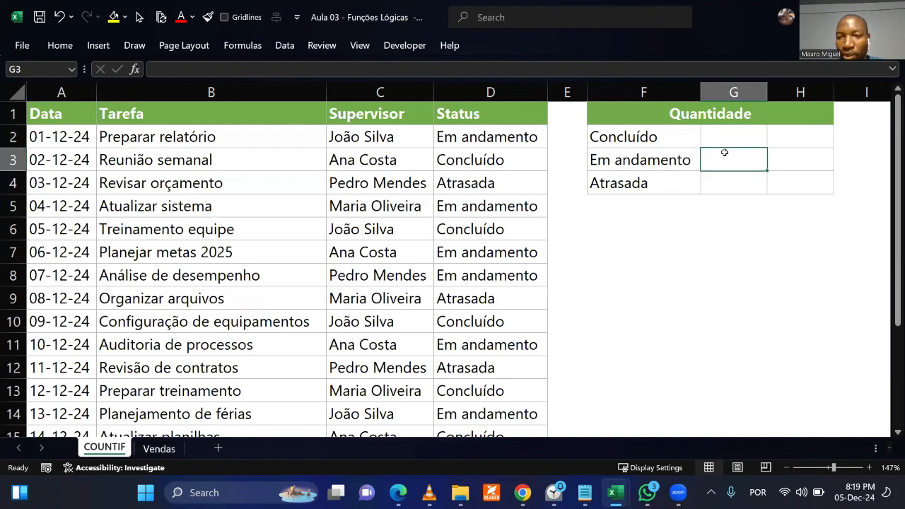
{"action": "left_click", "coordinate": [676, 277]}
{"action": "left_click", "coordinate": [724, 184]}
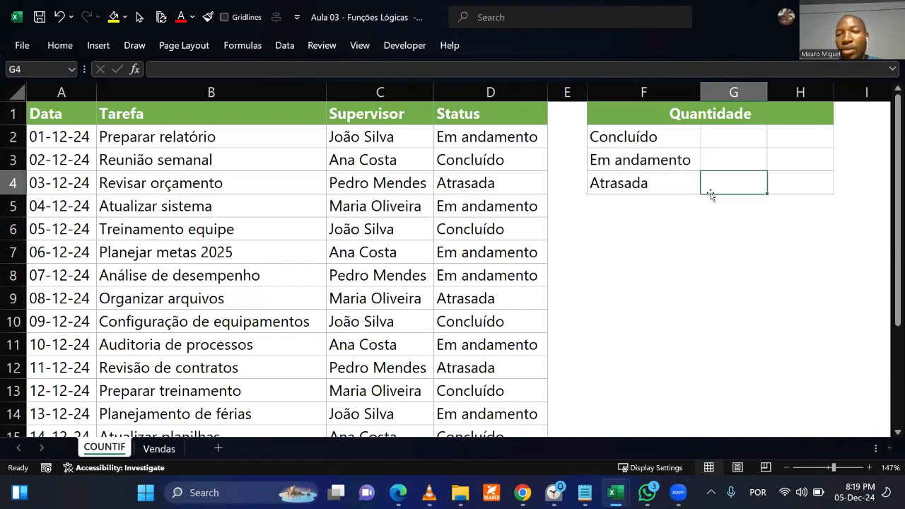
{"action": "left_click", "coordinate": [702, 135]}
{"action": "left_click", "coordinate": [717, 154]}
{"action": "left_click", "coordinate": [729, 198]}
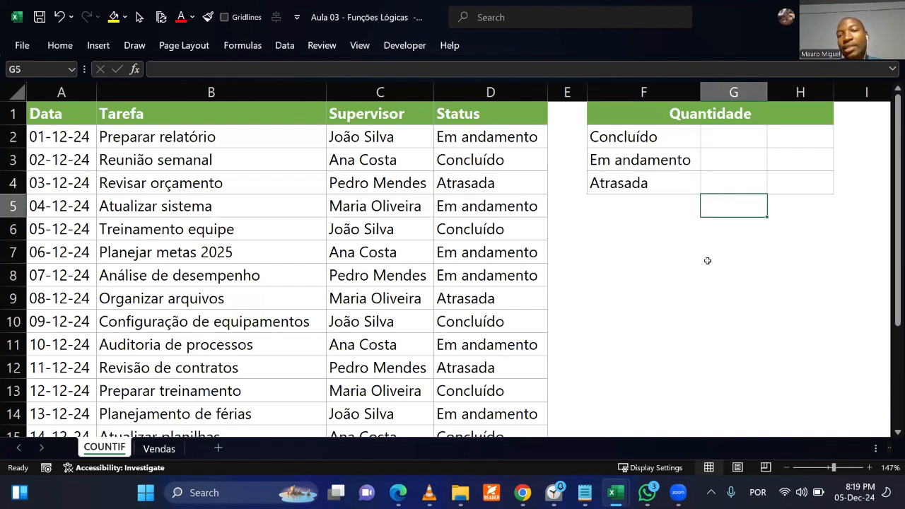
Review the full task list alongside the Quantidade summary range F2:H4.
{"action": "left_click", "coordinate": [512, 330]}
{"action": "scroll", "coordinate": [511, 332], "scroll_direction": "down", "scroll_amount": 4}
{"action": "scroll", "coordinate": [511, 334], "scroll_direction": "up", "scroll_amount": 4}
{"action": "scroll", "coordinate": [466, 201], "scroll_direction": "down", "scroll_amount": 5}
{"action": "scroll", "coordinate": [460, 244], "scroll_direction": "up", "scroll_amount": 5}
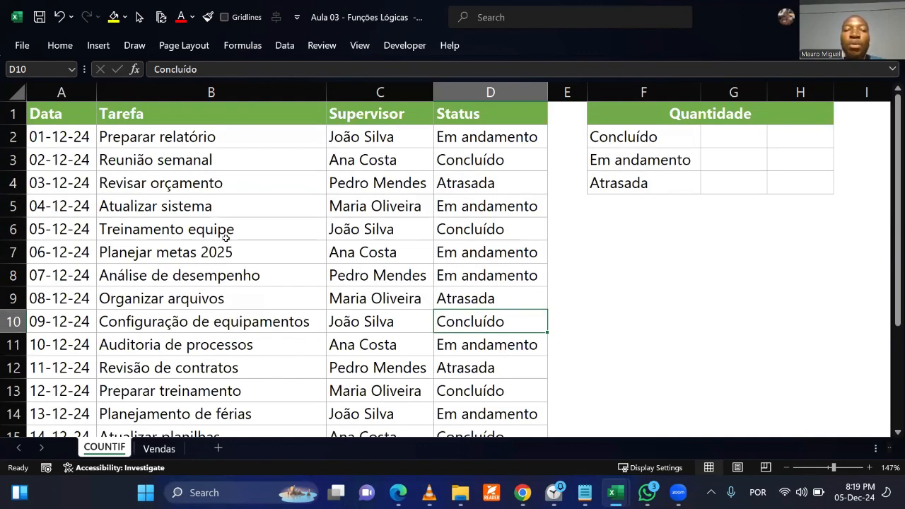
{"action": "left_click_drag", "start_coordinate": [61, 136], "coordinate": [481, 369]}
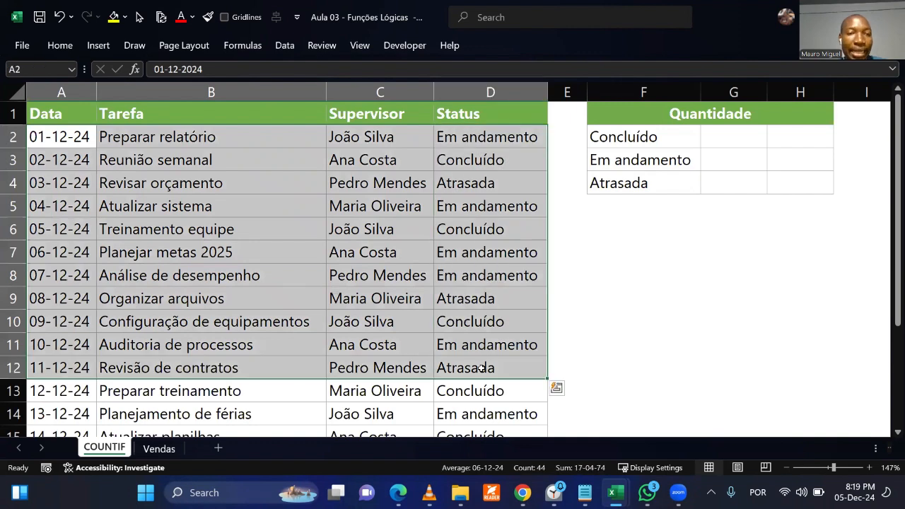
{"action": "left_click", "coordinate": [481, 322]}
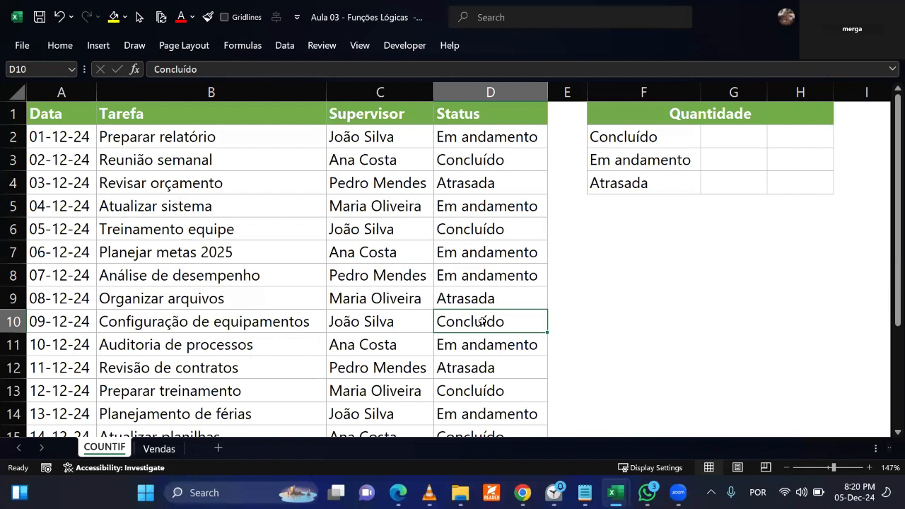
{"action": "left_click", "coordinate": [648, 130]}
{"action": "left_click_drag", "start_coordinate": [693, 148], "coordinate": [796, 186]}
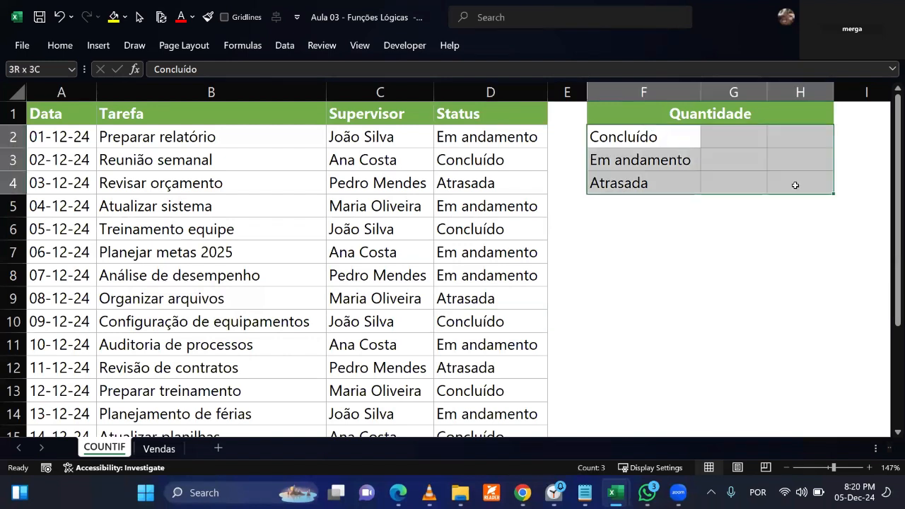
{"action": "left_click", "coordinate": [762, 247]}
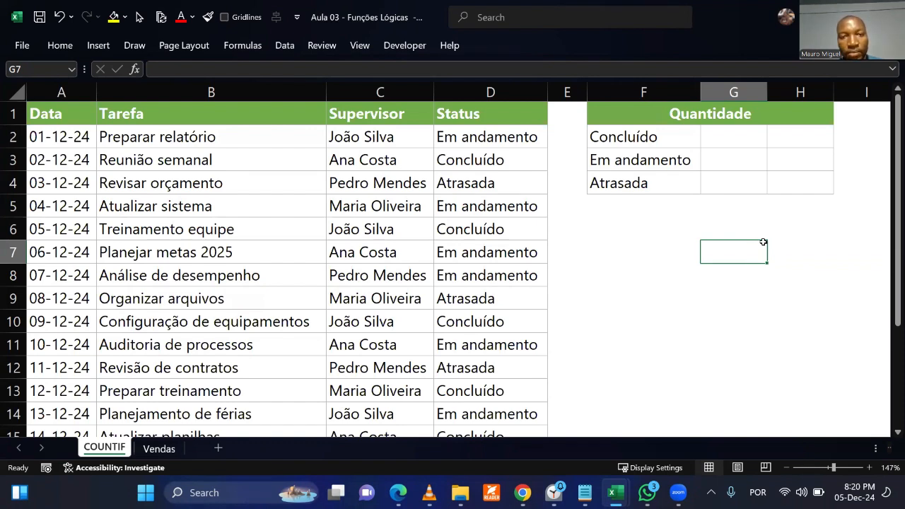
Fill the Concluído status cell D3 with the green theme colour.
{"action": "left_click", "coordinate": [59, 44]}
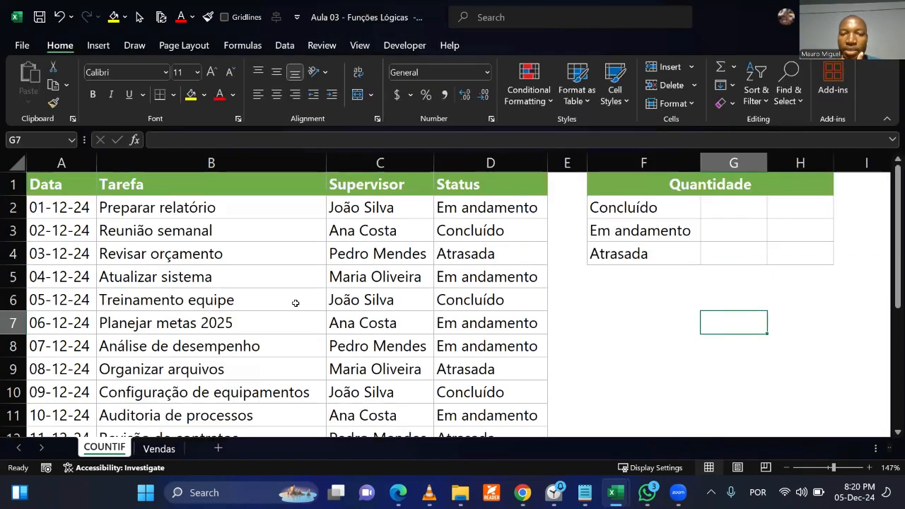
{"action": "left_click", "coordinate": [497, 235]}
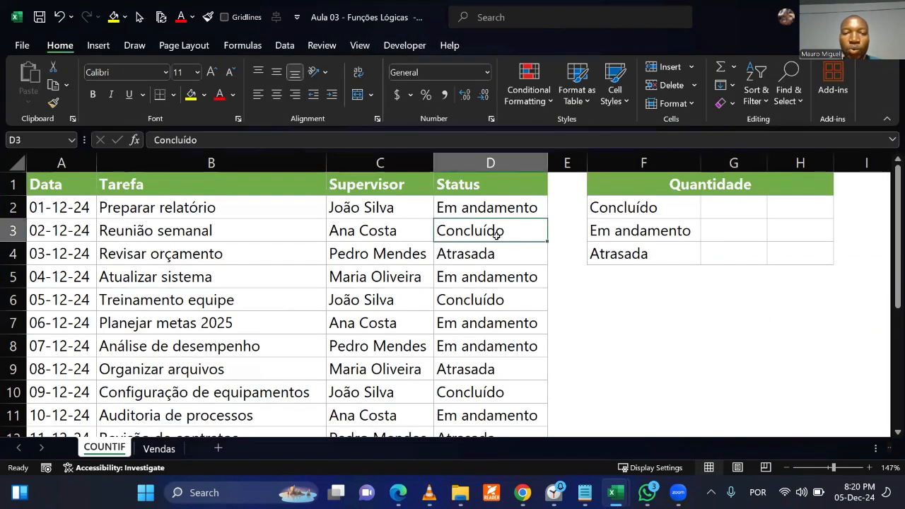
{"action": "left_click", "coordinate": [204, 96]}
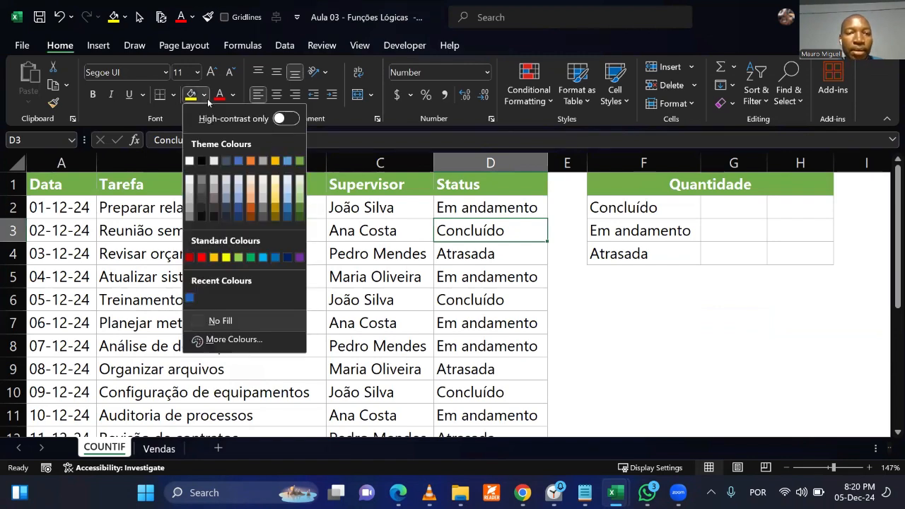
{"action": "left_click", "coordinate": [300, 164]}
{"action": "left_click", "coordinate": [560, 285]}
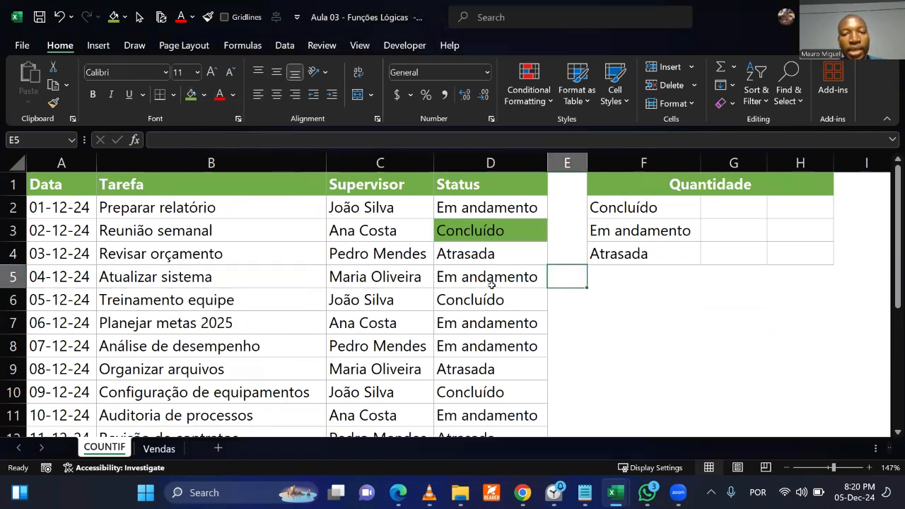
Change the status of the Reunião semanal task in D3 to Atrasada.
{"action": "left_click", "coordinate": [468, 232]}
{"action": "left_click", "coordinate": [481, 292]}
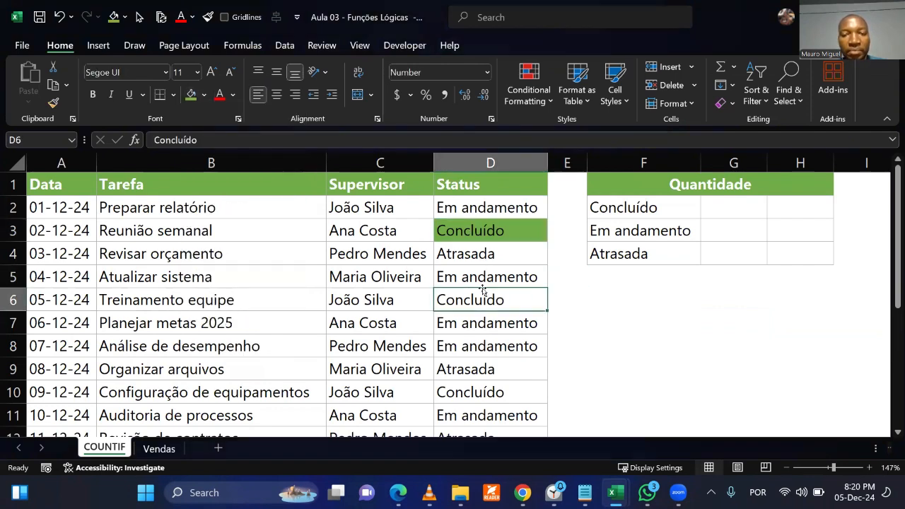
{"action": "left_click", "coordinate": [481, 233]}
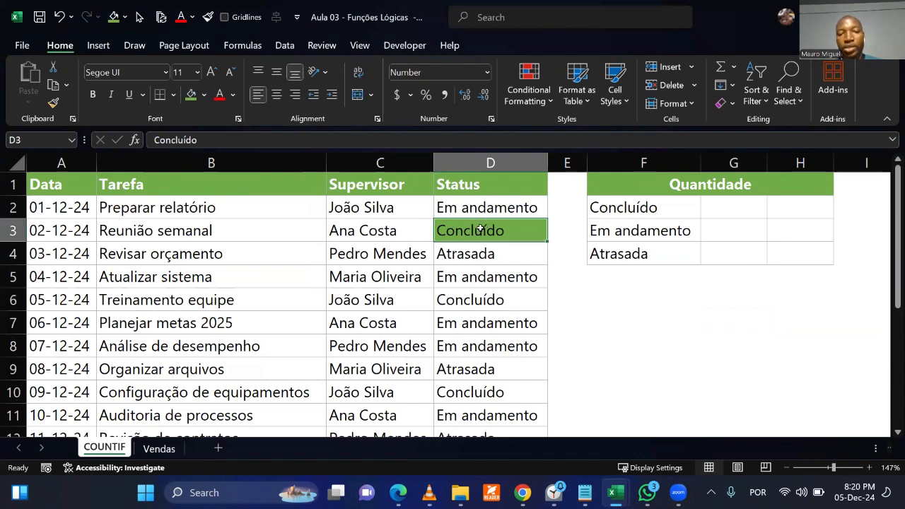
{"action": "type", "text": "A"}
{"action": "key", "text": "Return"}
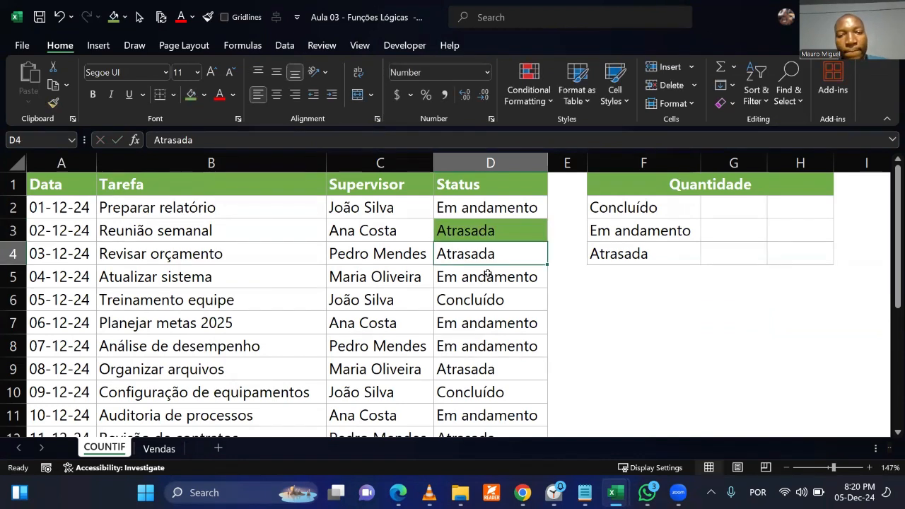
Undo the status change and the green fill in cell D3.
{"action": "left_click", "coordinate": [500, 301]}
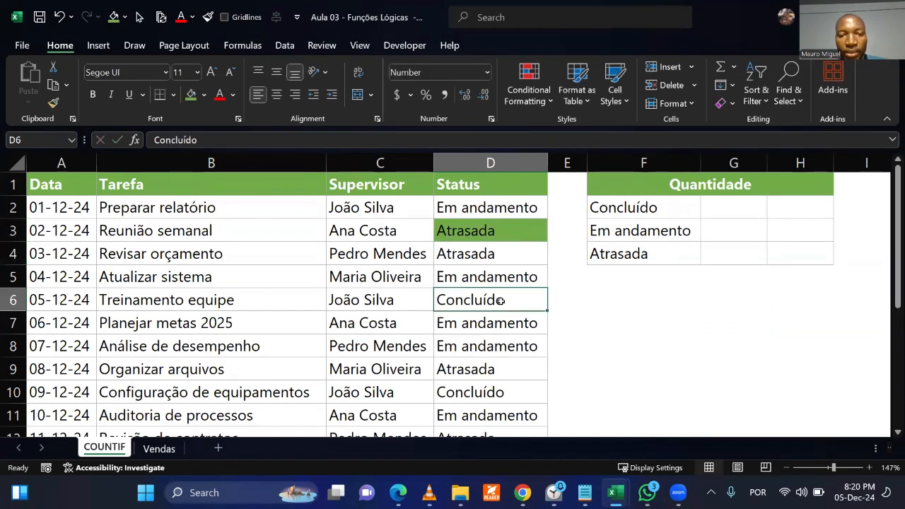
{"action": "key", "text": "ctrl+z"}
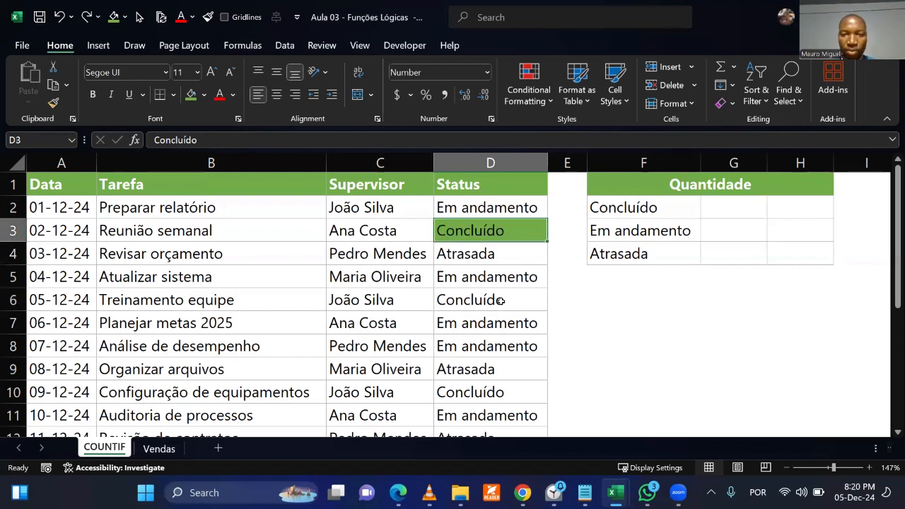
{"action": "left_click", "coordinate": [610, 308]}
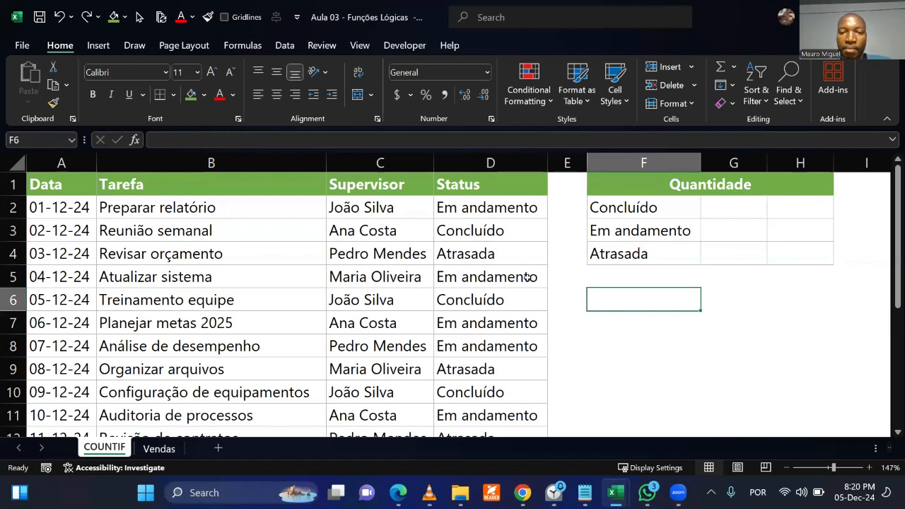
{"action": "left_click", "coordinate": [498, 210]}
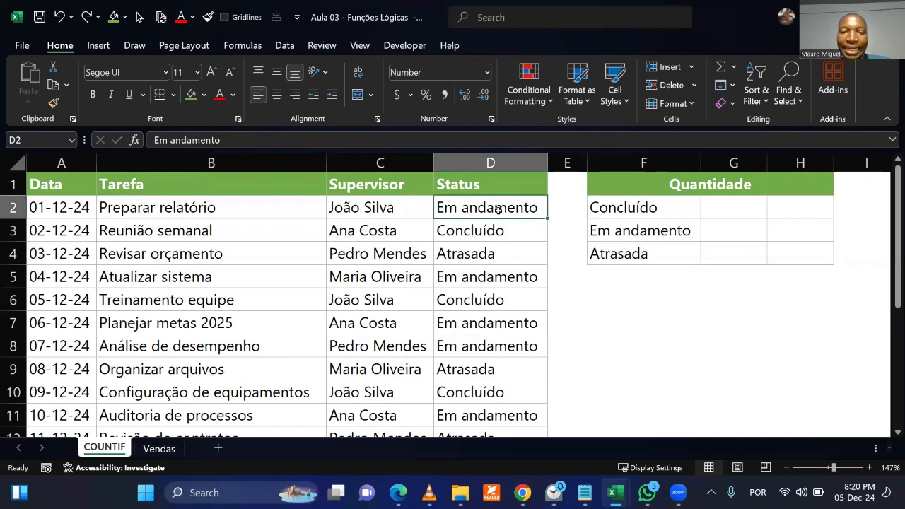
{"action": "left_click", "coordinate": [490, 291]}
{"action": "left_click", "coordinate": [476, 207]}
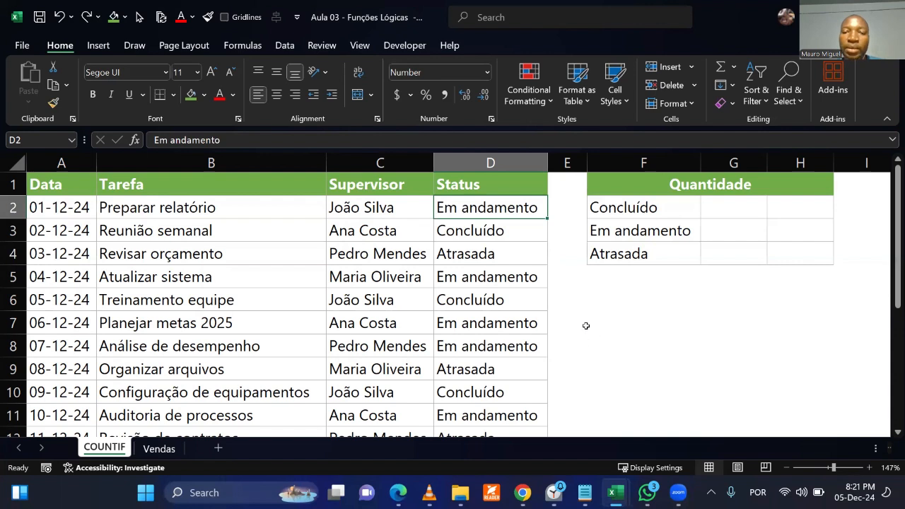
{"action": "left_click", "coordinate": [481, 253], "text": "shift"}
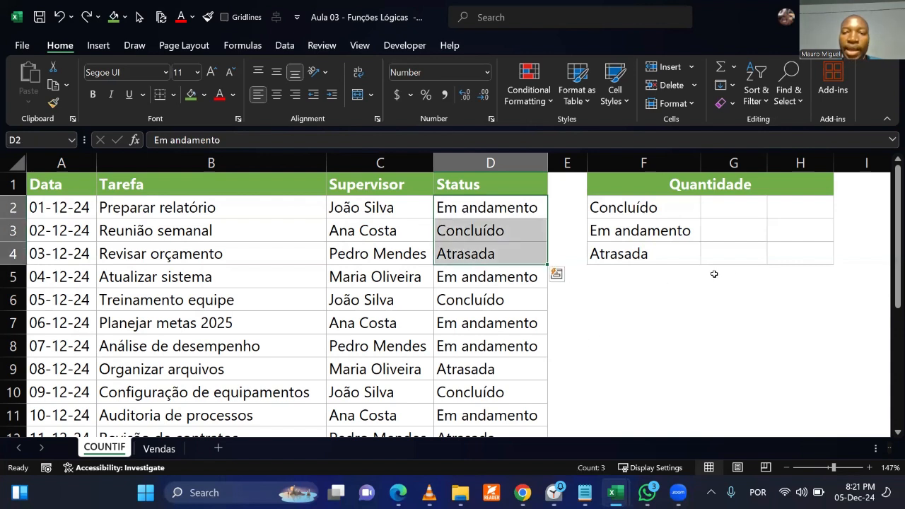
{"action": "left_click_drag", "start_coordinate": [806, 289], "coordinate": [829, 401]}
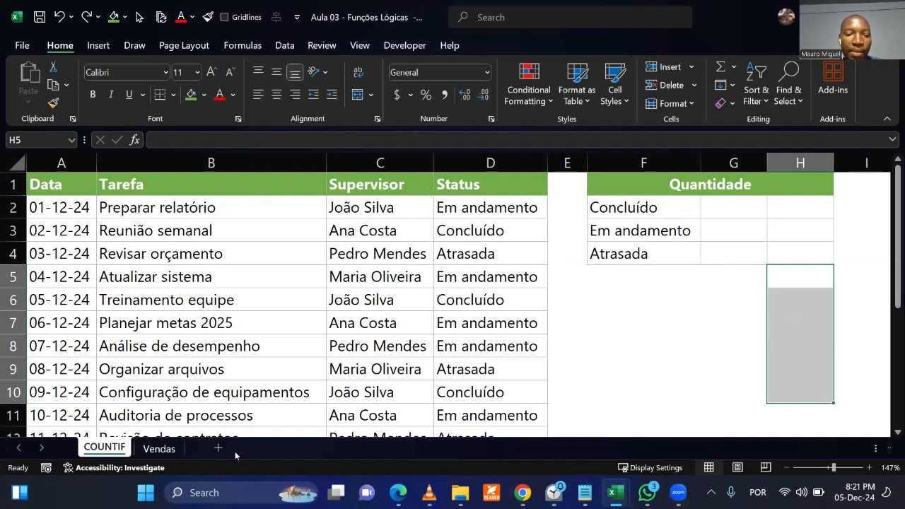
{"action": "left_click", "coordinate": [361, 344]}
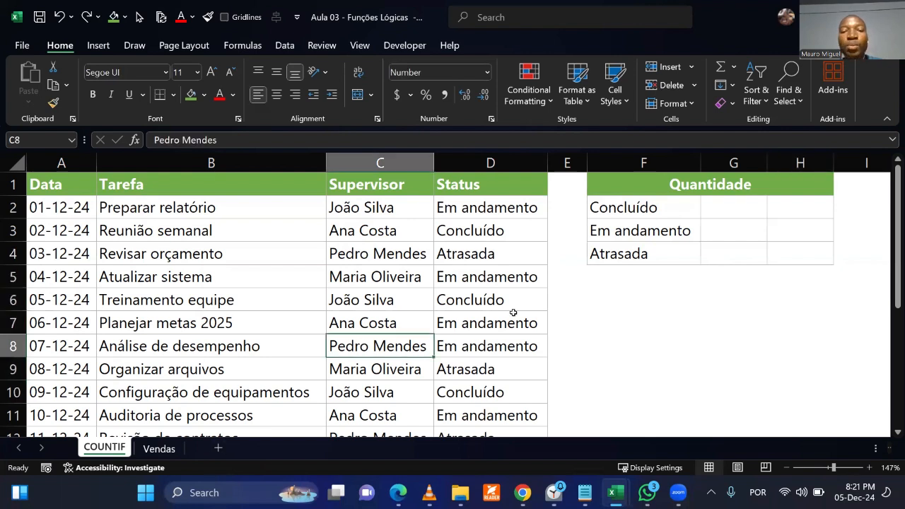
{"action": "left_click", "coordinate": [484, 207]}
{"action": "left_click", "coordinate": [485, 252]}
Restrict the Preparar relatório status in D2 with a data validation list sourced from cells F2:F4.
{"action": "left_click", "coordinate": [487, 210]}
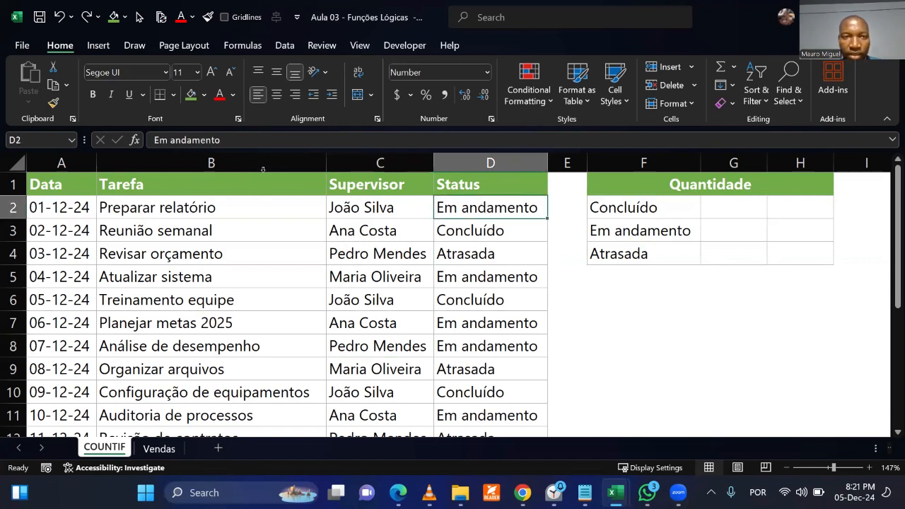
{"action": "left_click", "coordinate": [279, 46]}
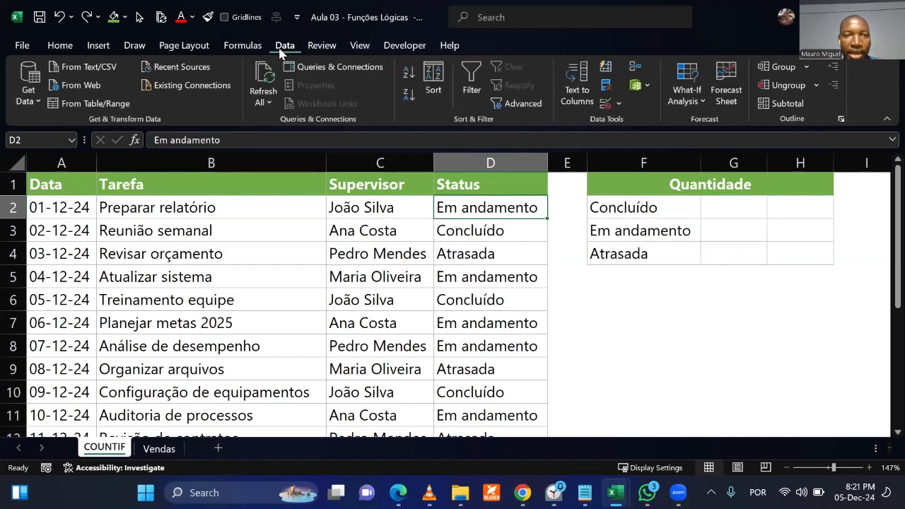
{"action": "left_click", "coordinate": [607, 105]}
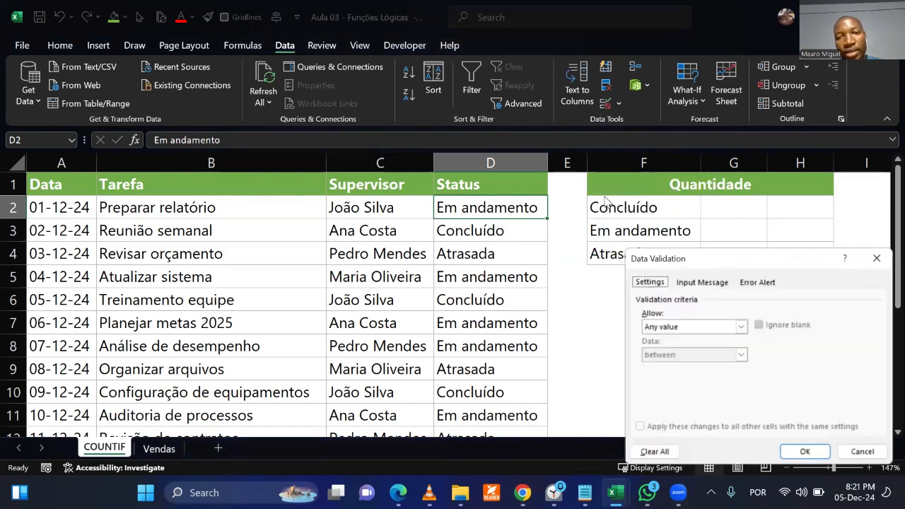
{"action": "left_click", "coordinate": [693, 328]}
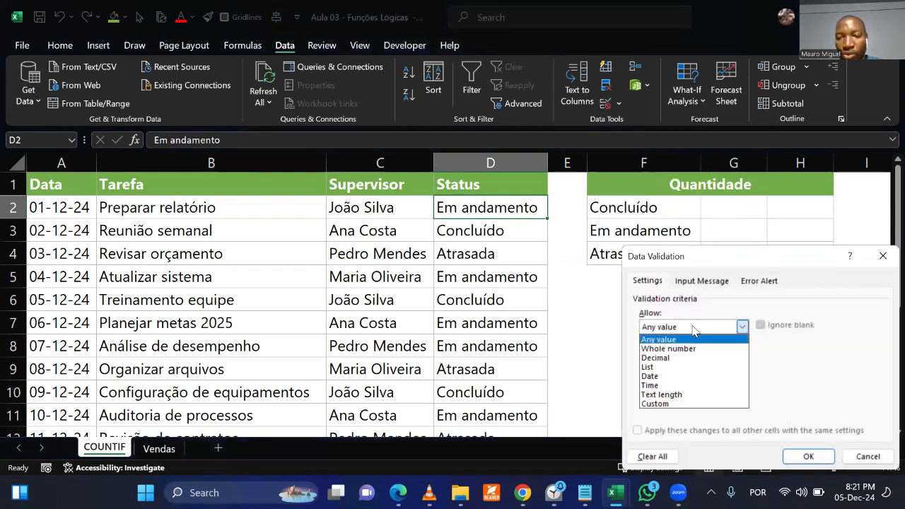
{"action": "left_click", "coordinate": [666, 368]}
{"action": "left_click", "coordinate": [667, 383]}
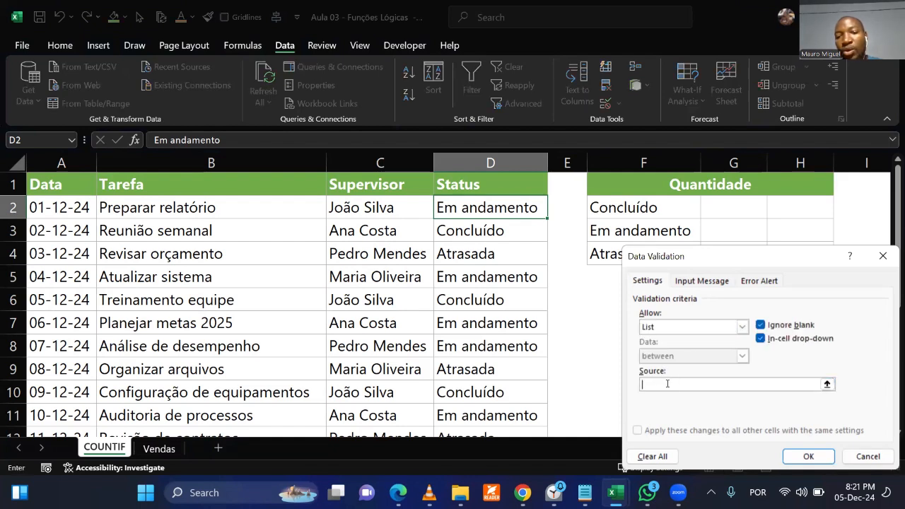
{"action": "left_click_drag", "start_coordinate": [602, 209], "coordinate": [609, 254]}
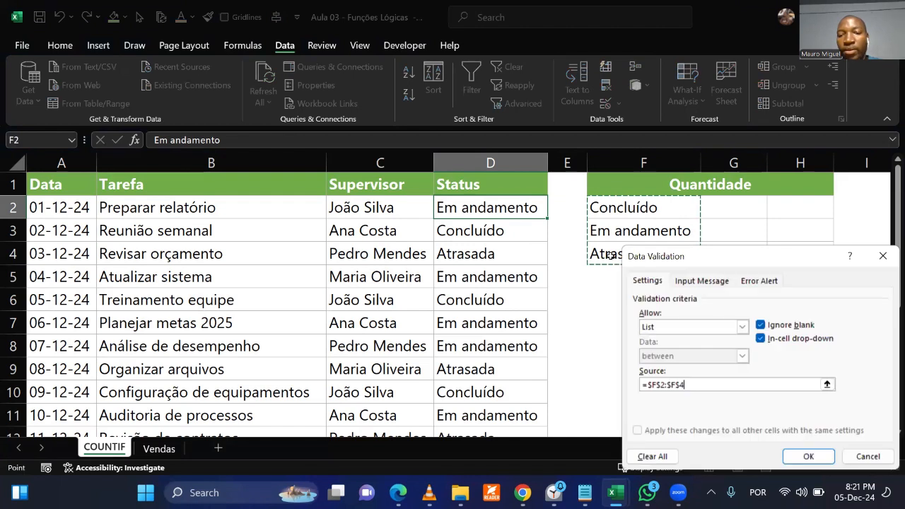
{"action": "left_click", "coordinate": [808, 456]}
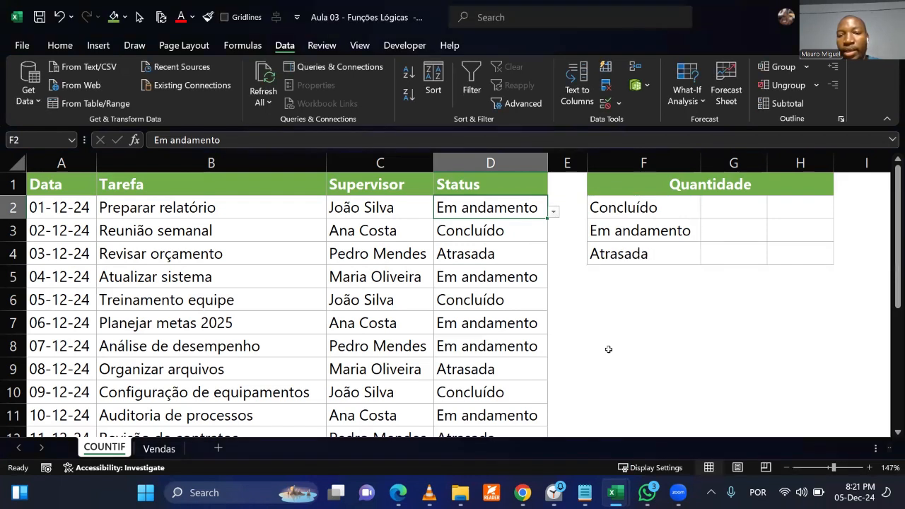
{"action": "left_click", "coordinate": [501, 329]}
Test the drop-down list in D2 by choosing Concluído and finally Atrasada as the status.
{"action": "left_click", "coordinate": [506, 210]}
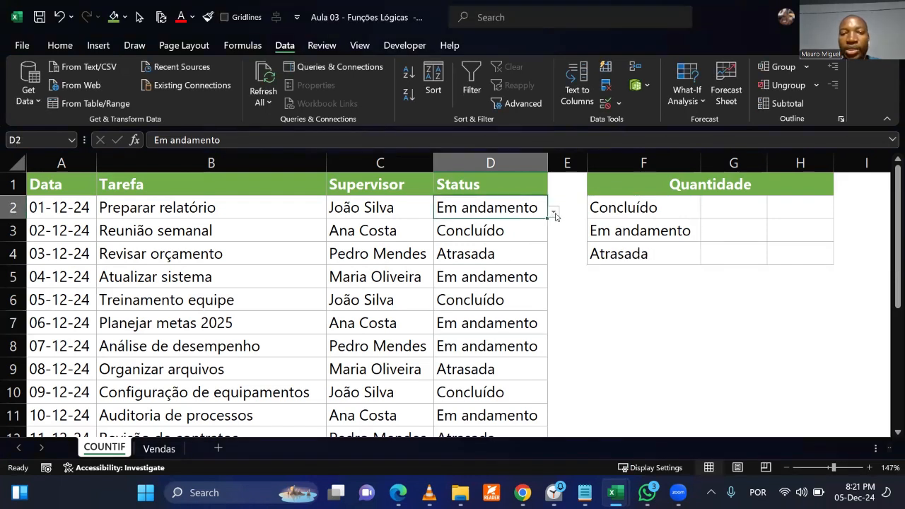
{"action": "left_click", "coordinate": [554, 213]}
{"action": "left_click", "coordinate": [518, 226]}
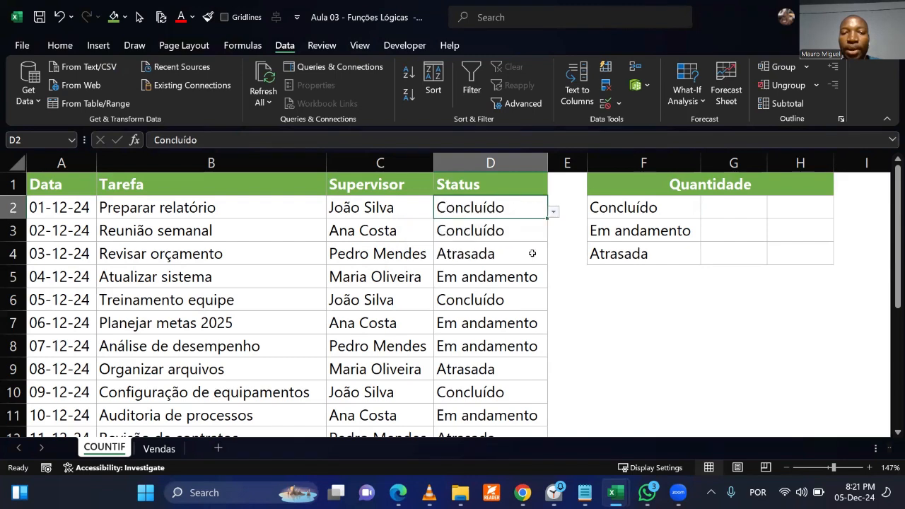
{"action": "left_click", "coordinate": [555, 212]}
{"action": "left_click", "coordinate": [514, 254]}
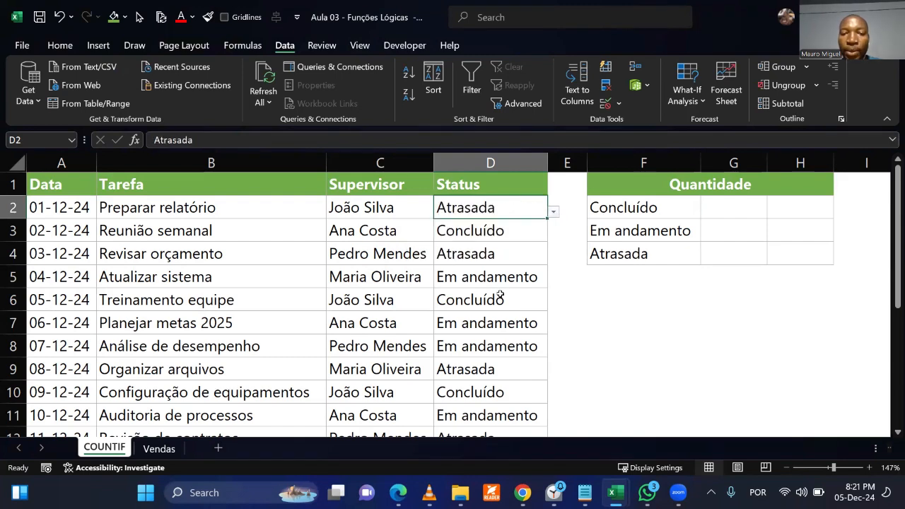
{"action": "left_click", "coordinate": [500, 295]}
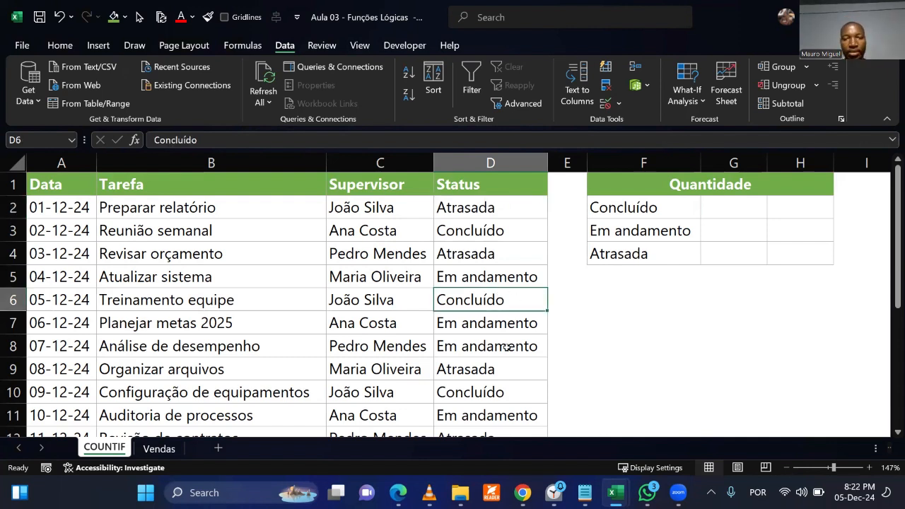
{"action": "left_click", "coordinate": [491, 324]}
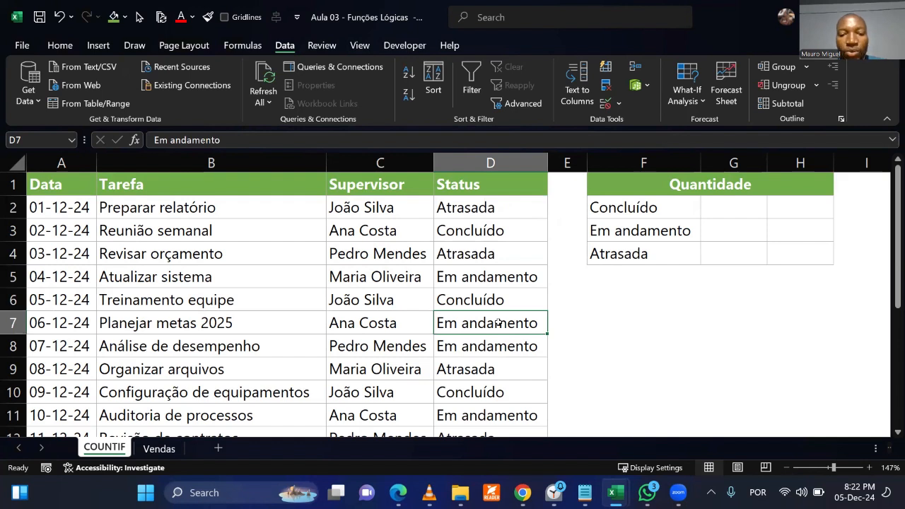
Change the status of the Organizar arquivos task in D9 to Atrasado.
{"action": "left_click", "coordinate": [520, 370]}
{"action": "double_click", "coordinate": [521, 371]}
{"action": "key", "text": "BackSpace"}
{"action": "type", "text": "o"}
{"action": "key", "text": "Return"}
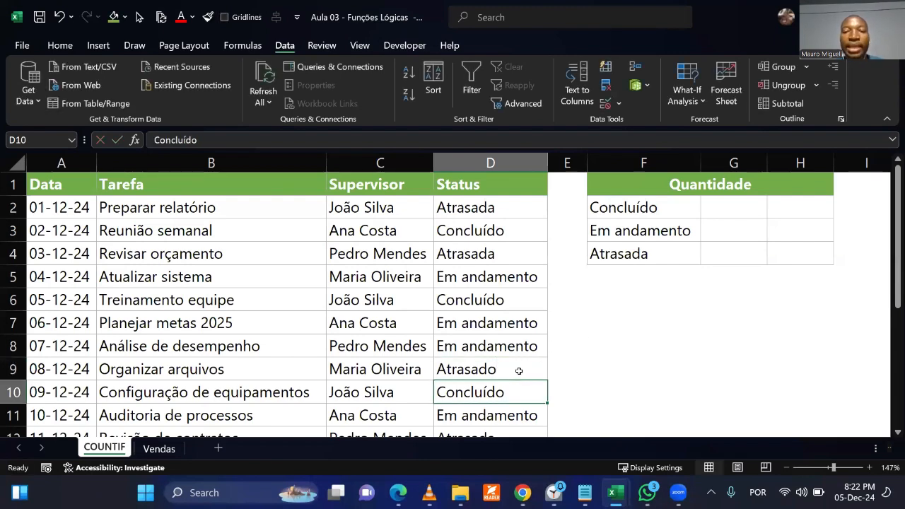
{"action": "left_click", "coordinate": [683, 430]}
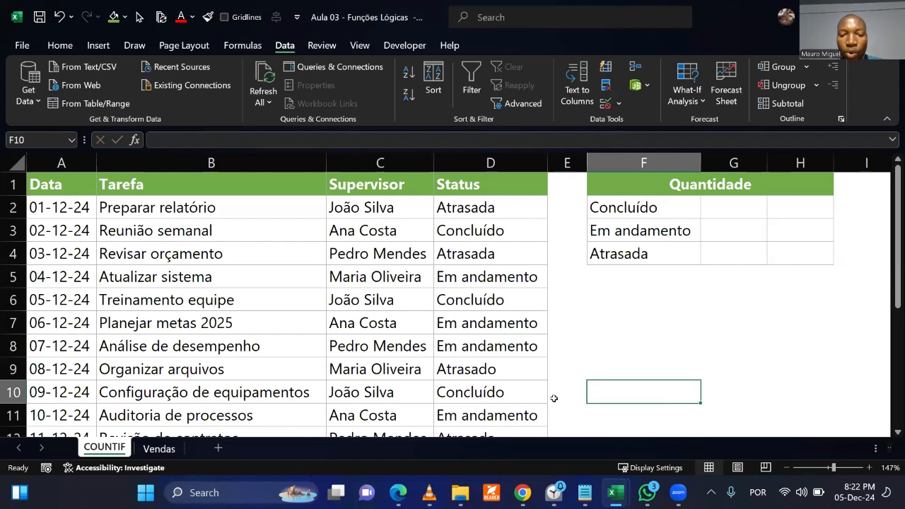
Compare the status spelling in D9 with the label in F4, reviewing task row 9 and the Quantidade range F2:H4.
{"action": "left_click", "coordinate": [513, 367]}
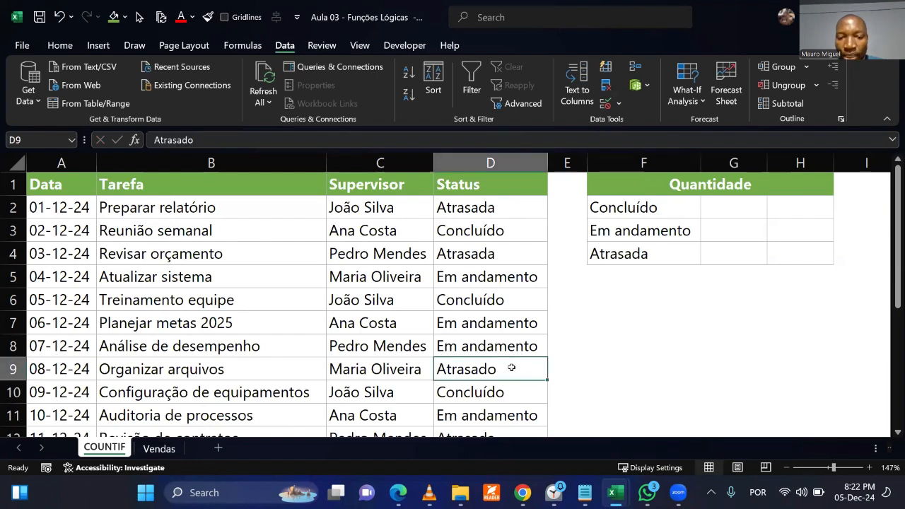
{"action": "left_click", "coordinate": [654, 252]}
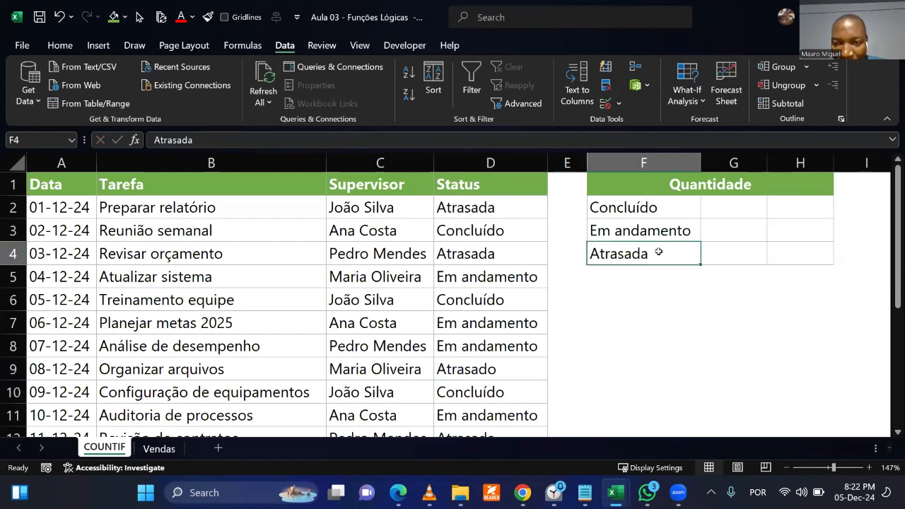
{"action": "left_click", "coordinate": [515, 367]}
{"action": "left_click", "coordinate": [652, 251]}
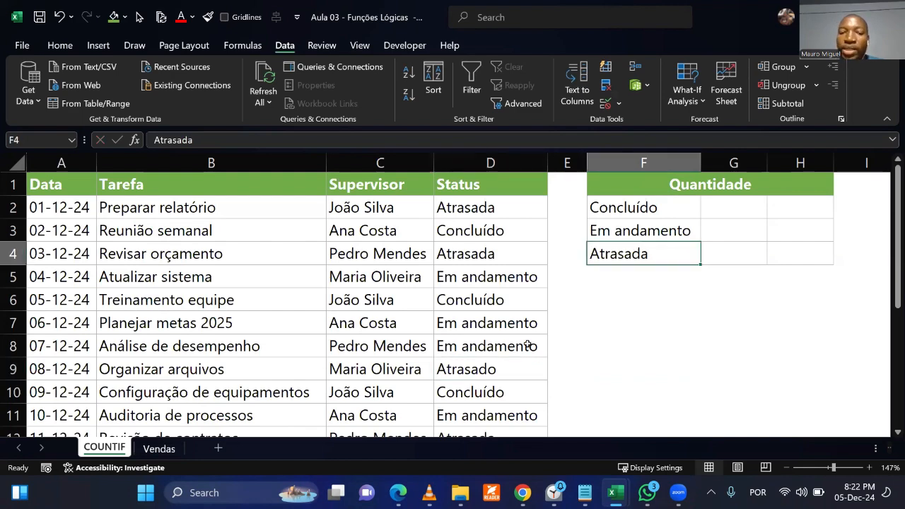
{"action": "left_click", "coordinate": [497, 368]}
{"action": "left_click_drag", "start_coordinate": [61, 369], "coordinate": [538, 369]}
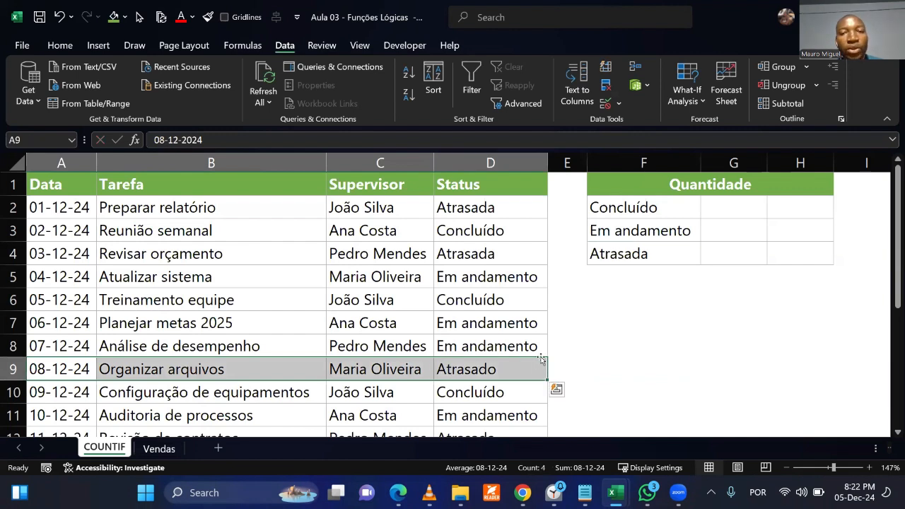
{"action": "left_click", "coordinate": [574, 339]}
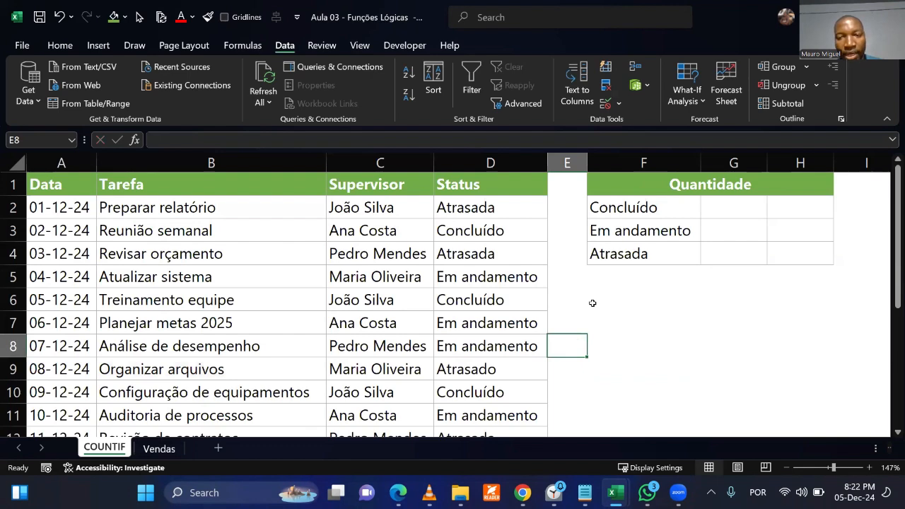
{"action": "left_click_drag", "start_coordinate": [626, 212], "coordinate": [785, 258]}
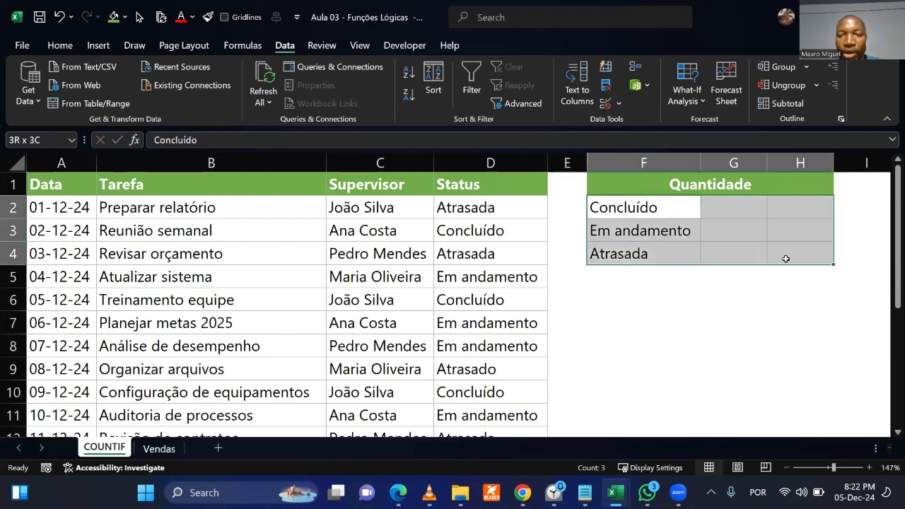
{"action": "left_click", "coordinate": [782, 343]}
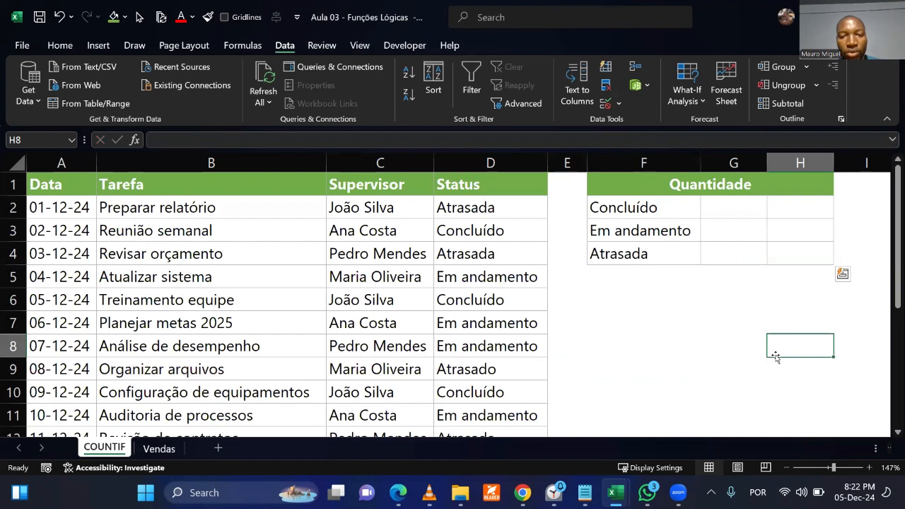
Try to enter Atrasado as the status of the Preparar relatório task in D2.
{"action": "left_click", "coordinate": [496, 211]}
{"action": "type", "text": "Atrasado"}
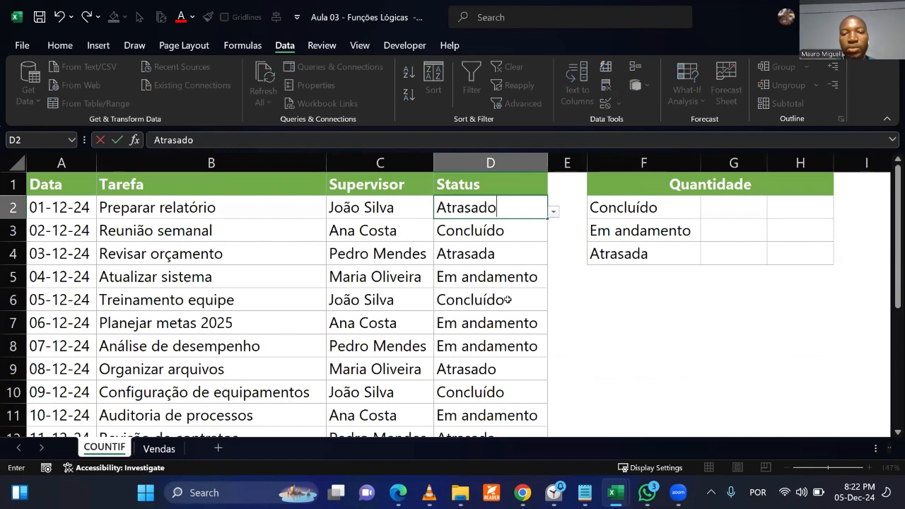
{"action": "key", "text": "Return"}
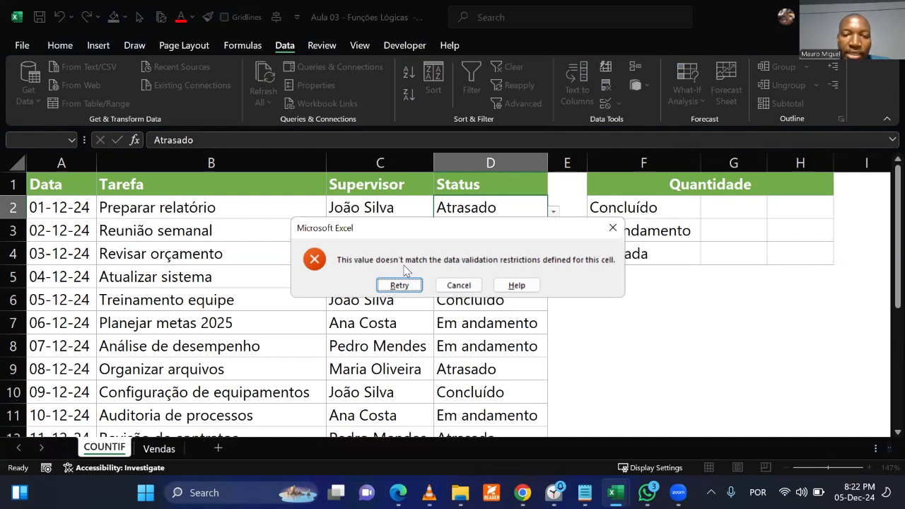
{"action": "left_click", "coordinate": [613, 229]}
{"action": "left_click", "coordinate": [503, 289]}
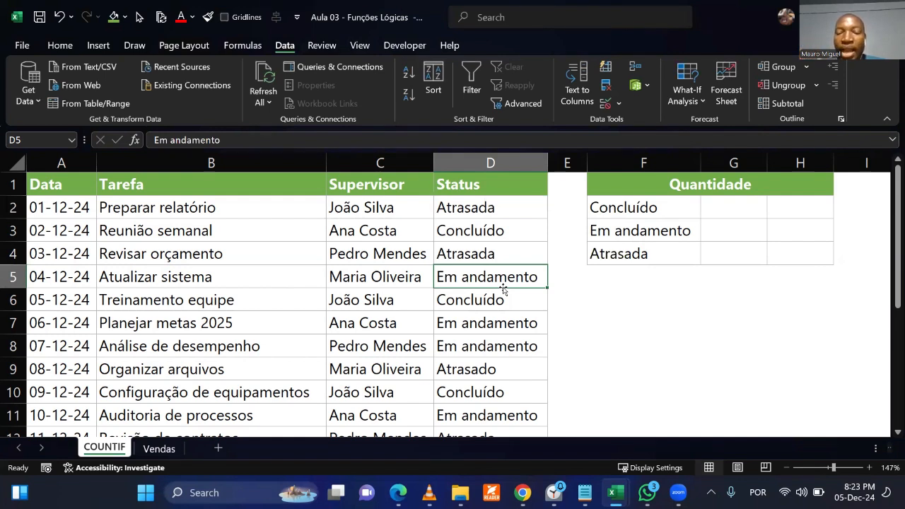
Fill the Atrasada status and its list validation from D2 down through D6.
{"action": "left_click", "coordinate": [511, 213]}
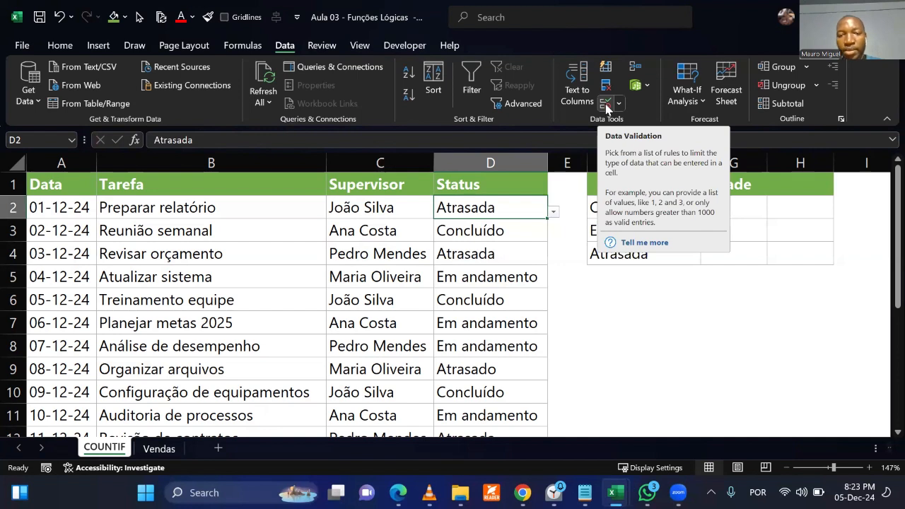
{"action": "left_click", "coordinate": [573, 323]}
{"action": "left_click", "coordinate": [519, 211]}
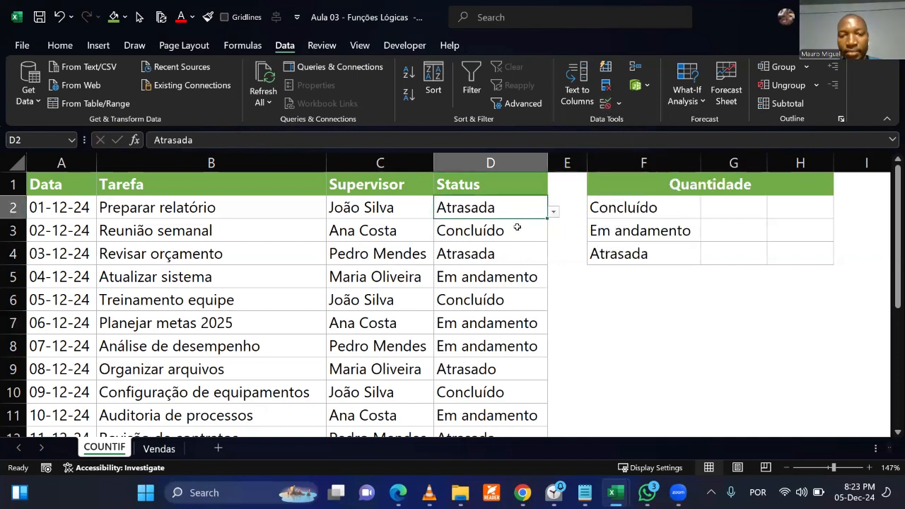
{"action": "left_click_drag", "start_coordinate": [546, 219], "coordinate": [550, 297]}
Choose Em andamento for the Reunião semanal task in D3 and Concluído for Revisar orçamento in D4.
{"action": "left_click", "coordinate": [516, 233]}
{"action": "left_click", "coordinate": [554, 234]}
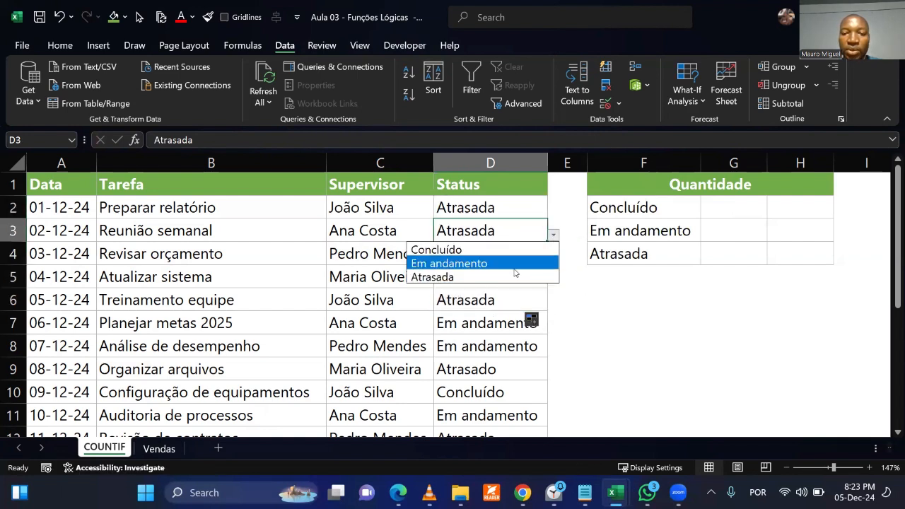
{"action": "left_click", "coordinate": [515, 267]}
{"action": "left_click", "coordinate": [521, 253]}
{"action": "left_click", "coordinate": [553, 258]}
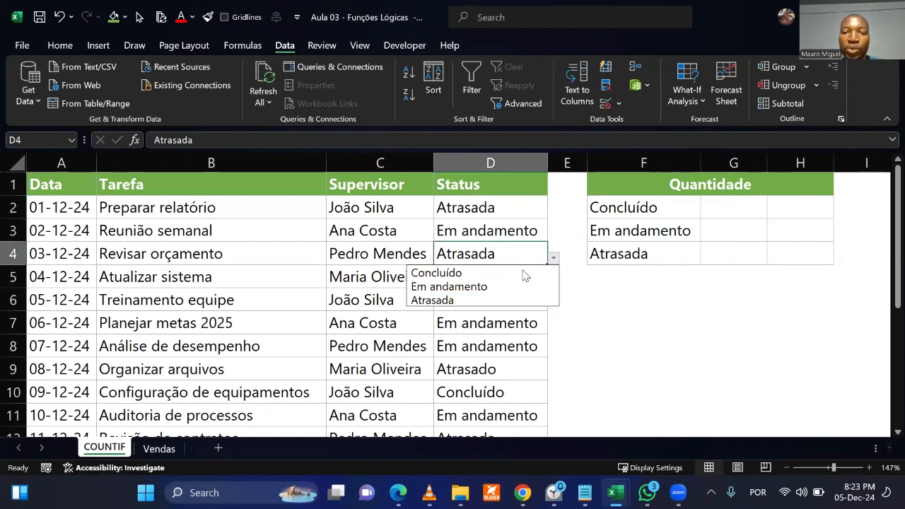
{"action": "left_click", "coordinate": [516, 272]}
Choose Concluído as the status of the Atualizar sistema task in D5.
{"action": "left_click", "coordinate": [523, 278]}
{"action": "left_click", "coordinate": [553, 281]}
{"action": "left_click", "coordinate": [527, 283]}
{"action": "left_click", "coordinate": [553, 282]}
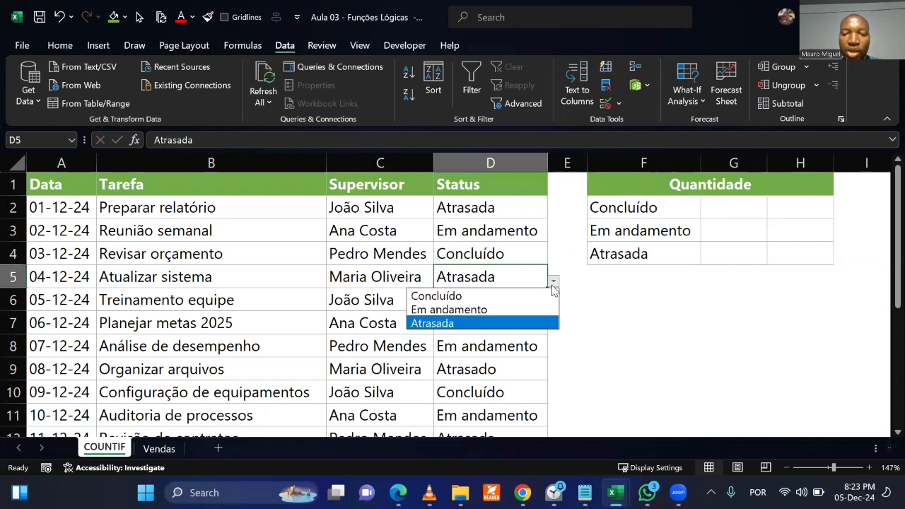
{"action": "left_click", "coordinate": [512, 300]}
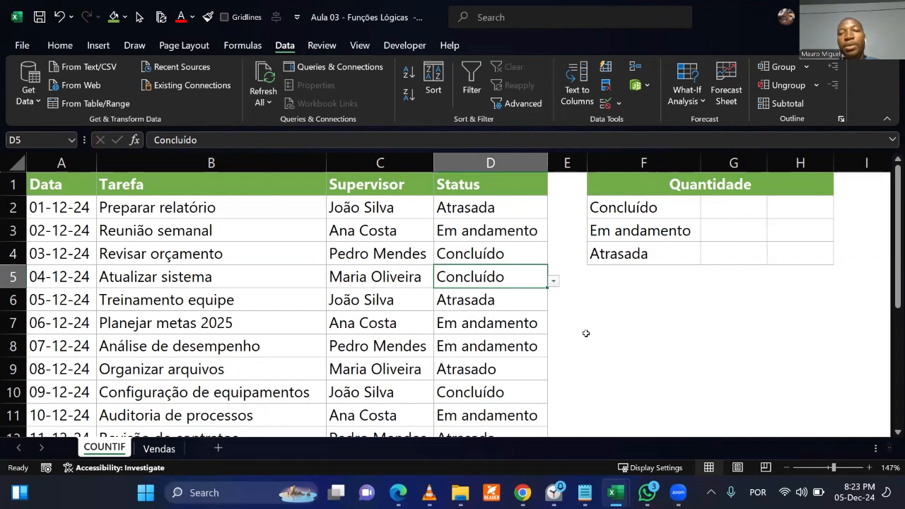
{"action": "left_click", "coordinate": [645, 338]}
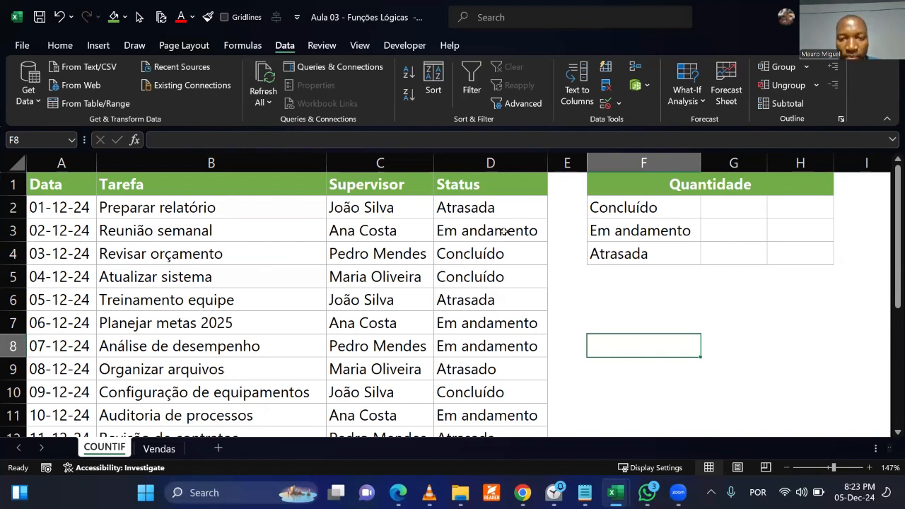
Start an Equal To highlight rule on the whole Status column that matches the text Concluído.
{"action": "left_click", "coordinate": [490, 163]}
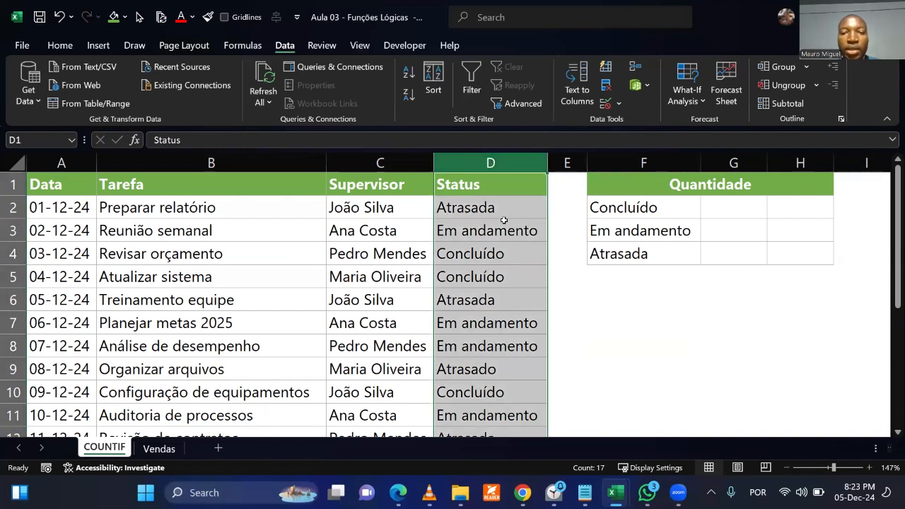
{"action": "left_click", "coordinate": [66, 46]}
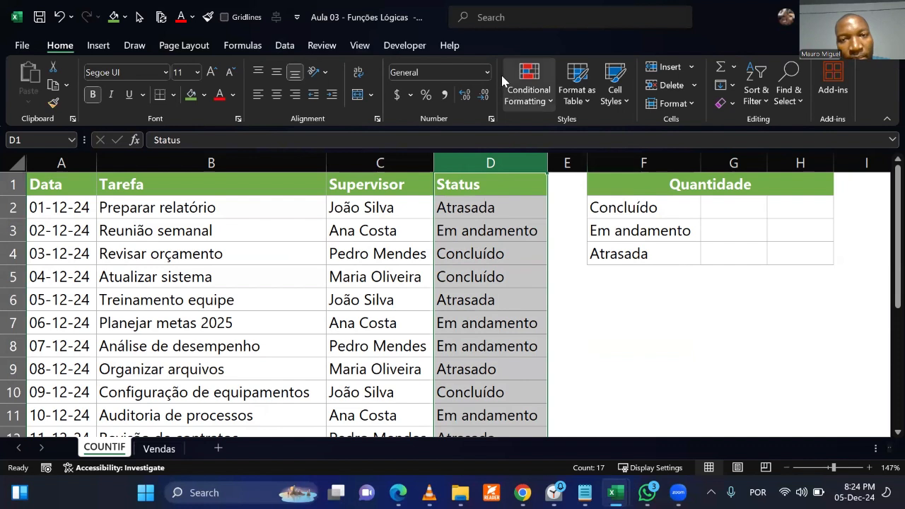
{"action": "left_click", "coordinate": [539, 97]}
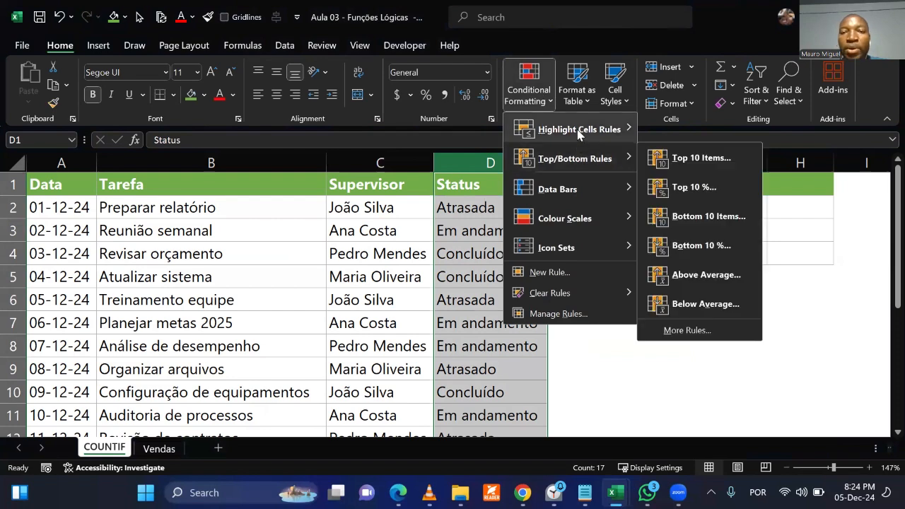
{"action": "mouse_move", "coordinate": [578, 134]}
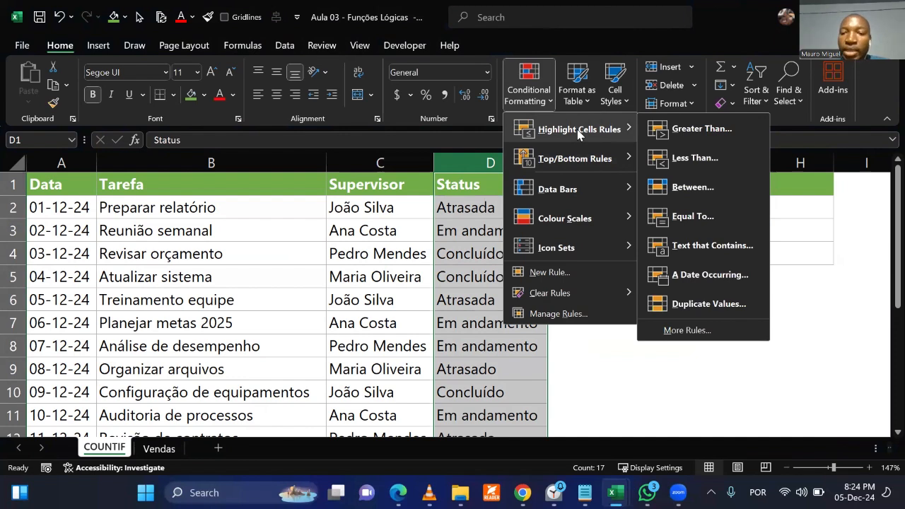
{"action": "left_click", "coordinate": [707, 227]}
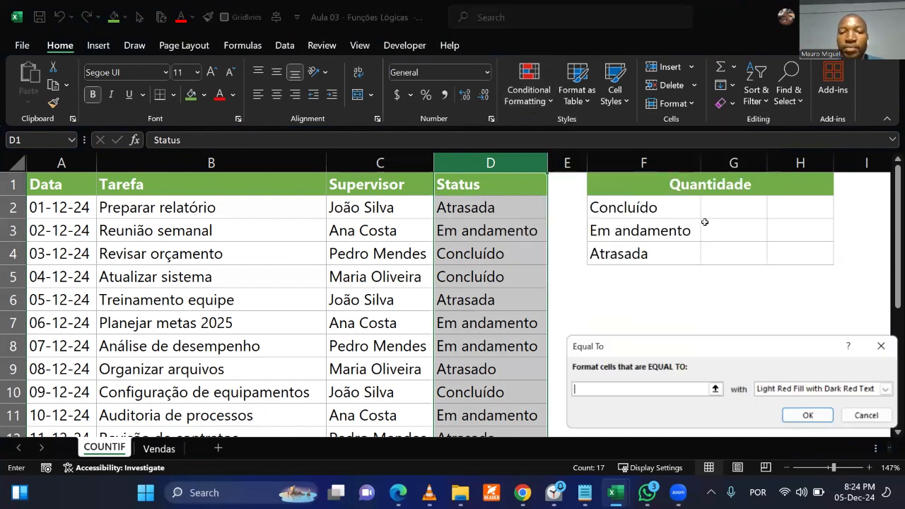
{"action": "type", "text": "Conclu"}
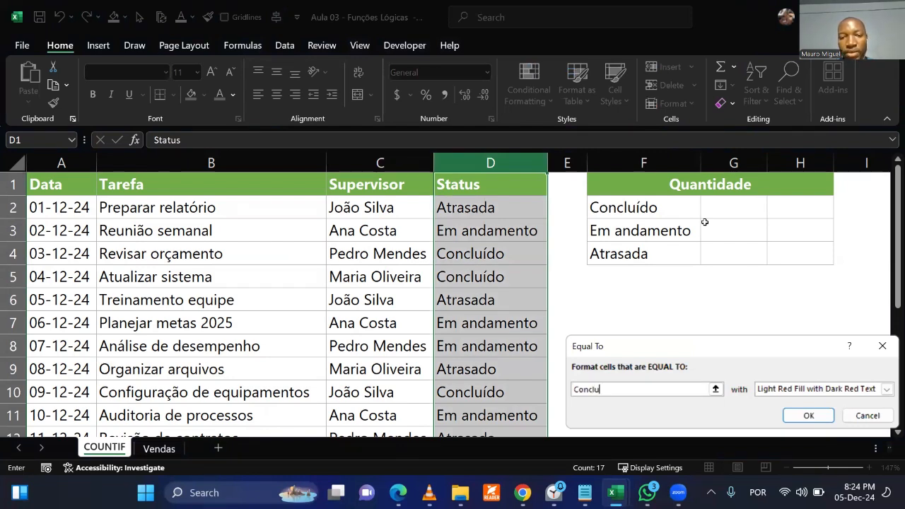
{"action": "key", "text": "BackSpace"}
{"action": "key", "text": "super"}
{"action": "key", "text": "super"}
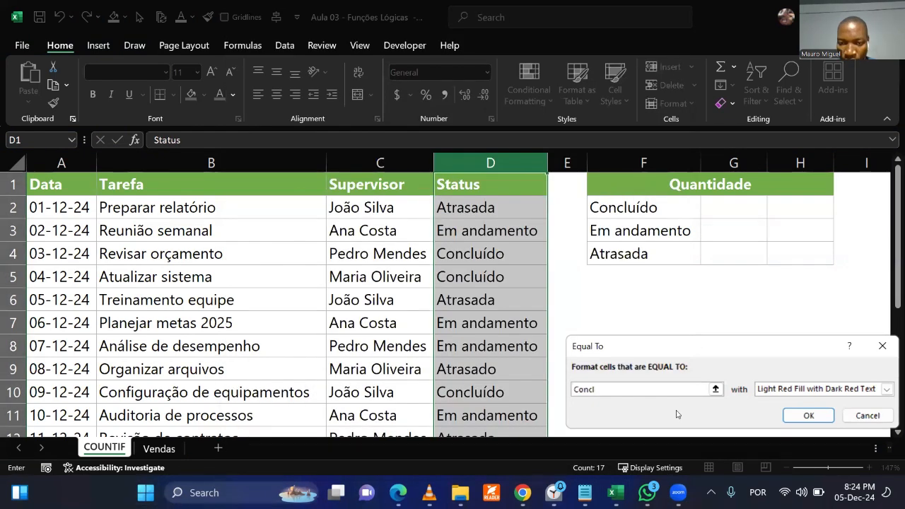
{"action": "type", "text": "uído"}
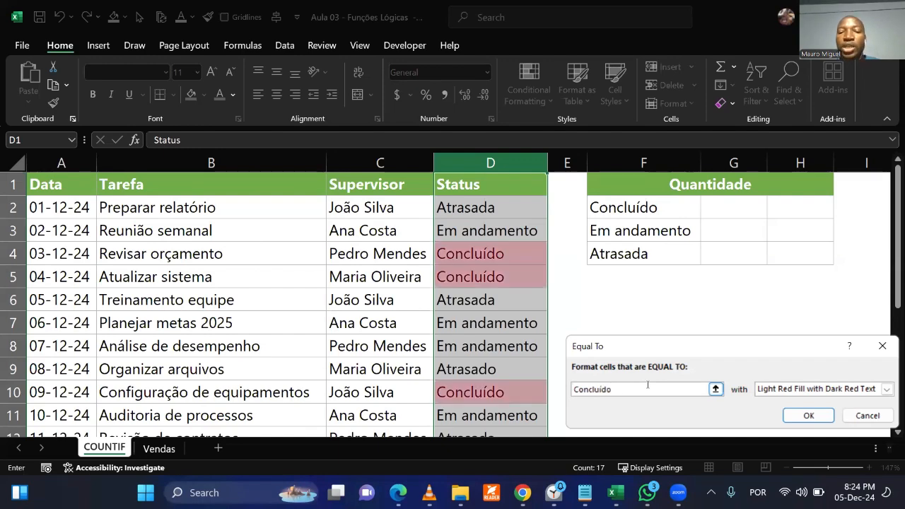
Format the cells equal to Concluído with Green Fill with Dark Green Text and apply the rule.
{"action": "left_click_drag", "start_coordinate": [662, 348], "coordinate": [643, 232]}
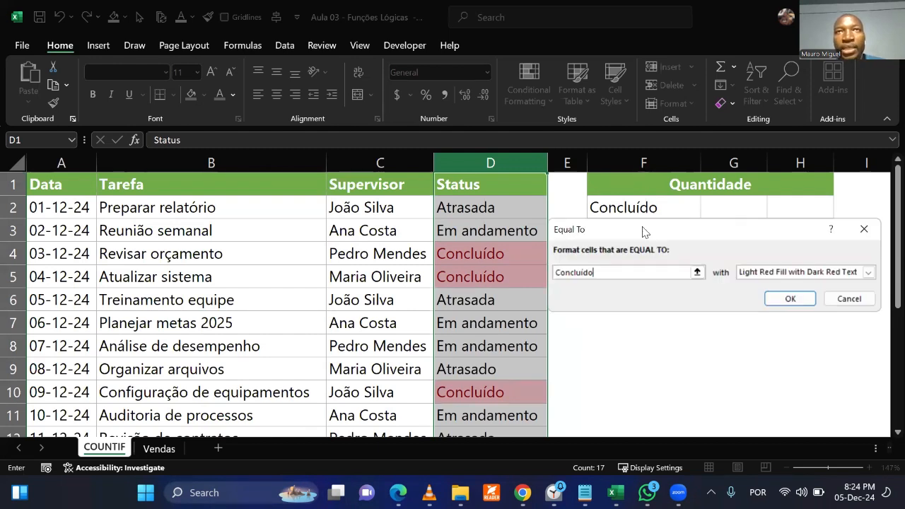
{"action": "left_click", "coordinate": [795, 272]}
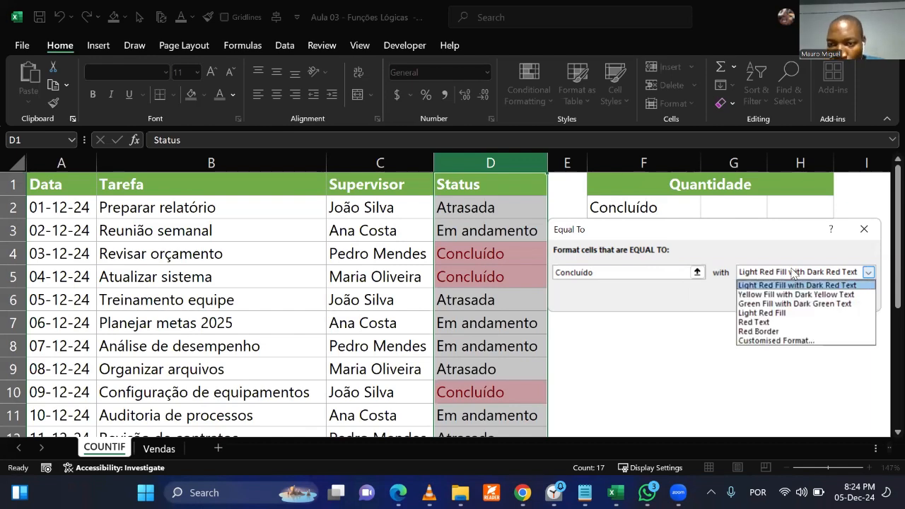
{"action": "left_click", "coordinate": [776, 304]}
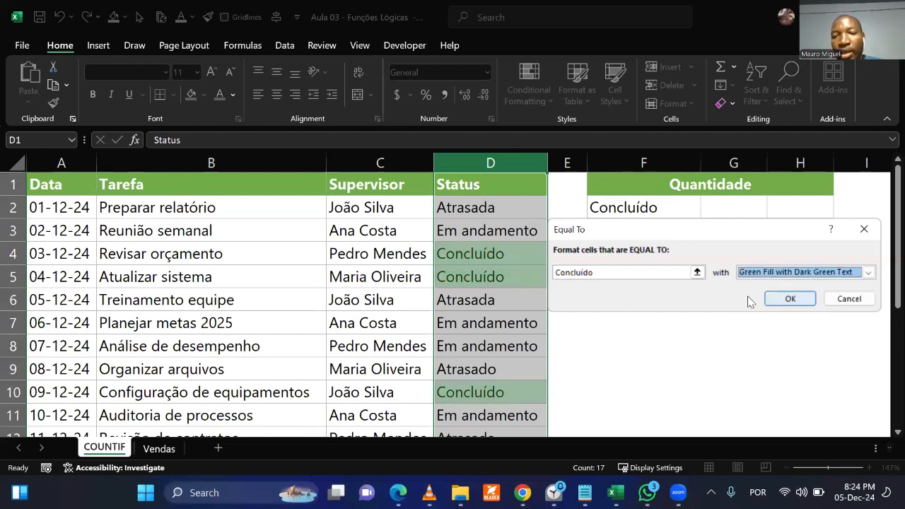
{"action": "left_click", "coordinate": [792, 298]}
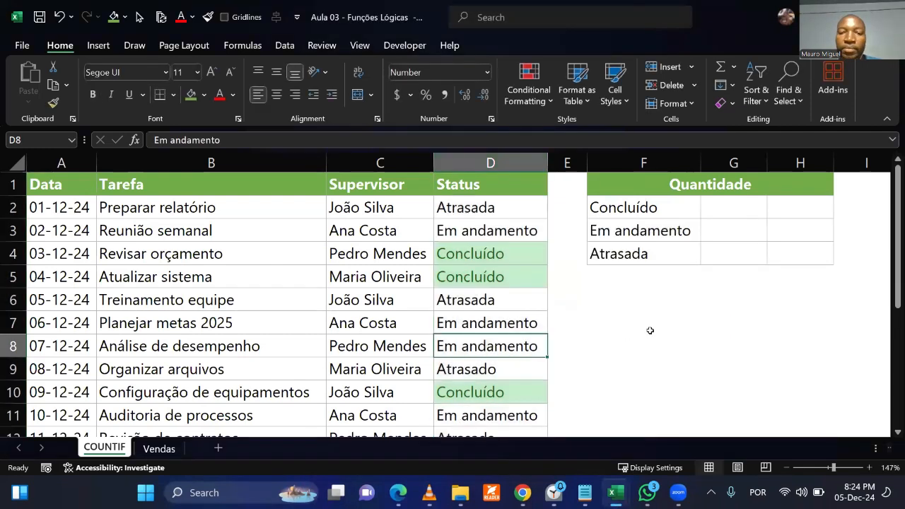
{"action": "left_click", "coordinate": [649, 330]}
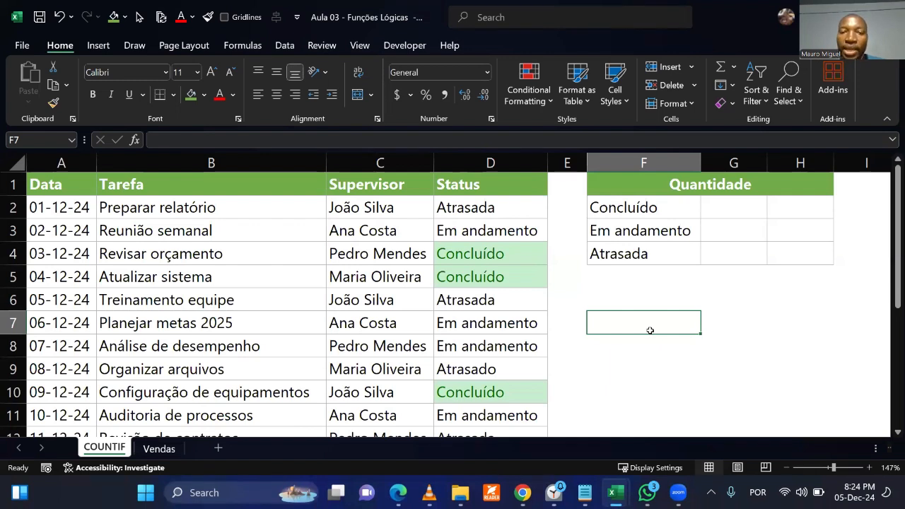
Highlight Status column cells equal to Atrasada with Light Red Fill with Dark Red Text.
{"action": "left_click", "coordinate": [509, 157]}
{"action": "left_click", "coordinate": [539, 97]}
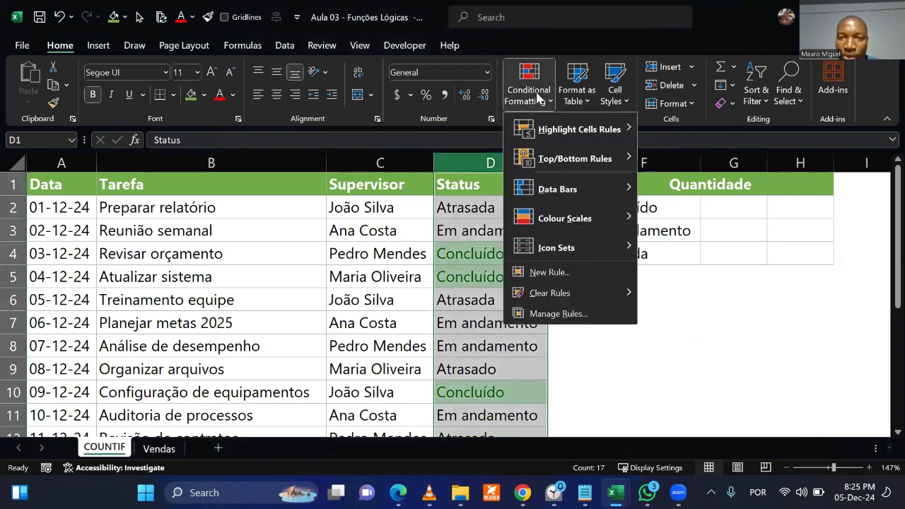
{"action": "mouse_move", "coordinate": [546, 131]}
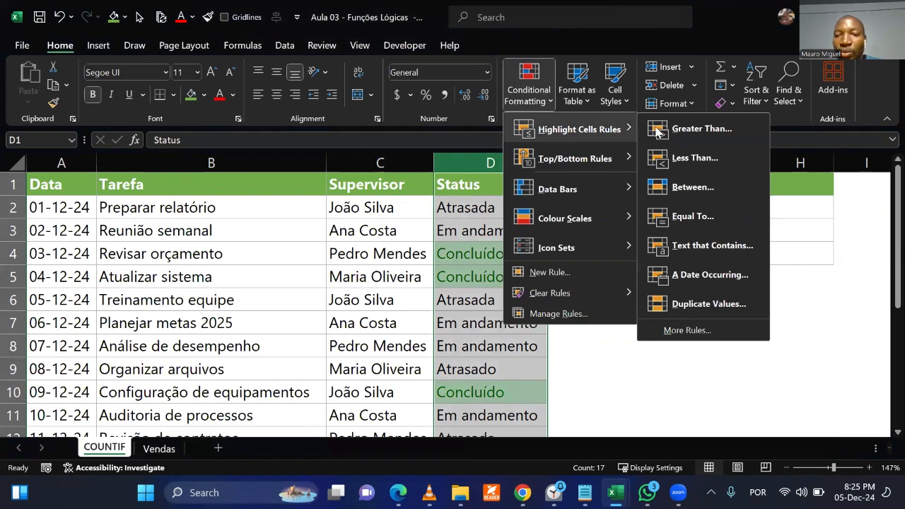
{"action": "left_click", "coordinate": [713, 217]}
{"action": "type", "text": "Atrasada"}
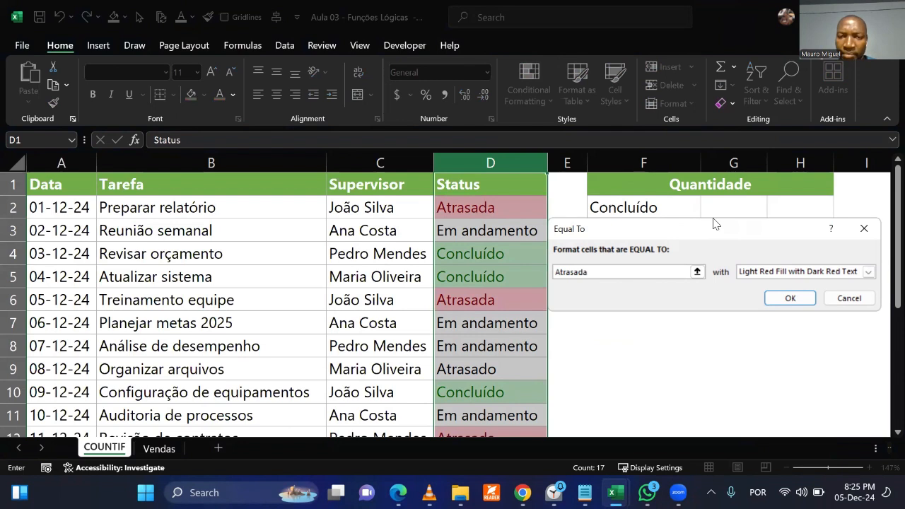
{"action": "left_click", "coordinate": [790, 298]}
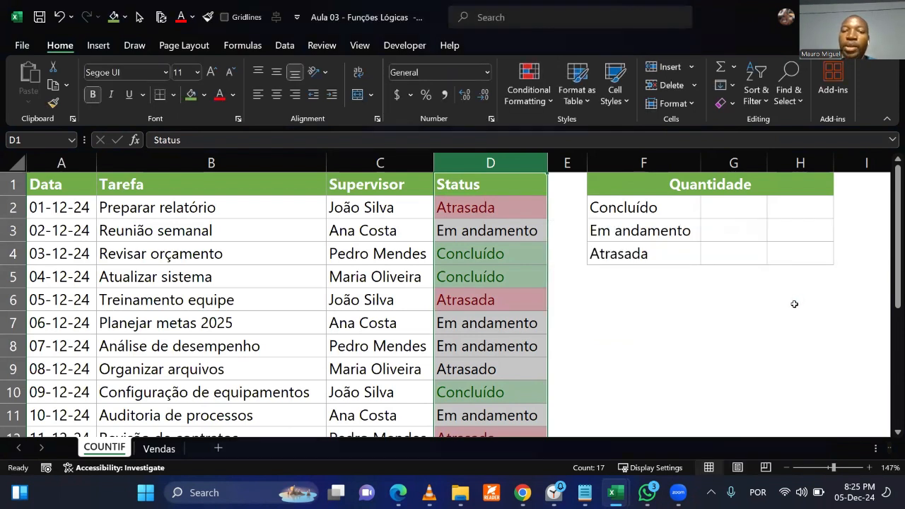
Highlight Status column cells equal to Em andamento with Yellow Fill with Dark Yellow Text.
{"action": "left_click", "coordinate": [530, 86]}
{"action": "mouse_move", "coordinate": [574, 159]}
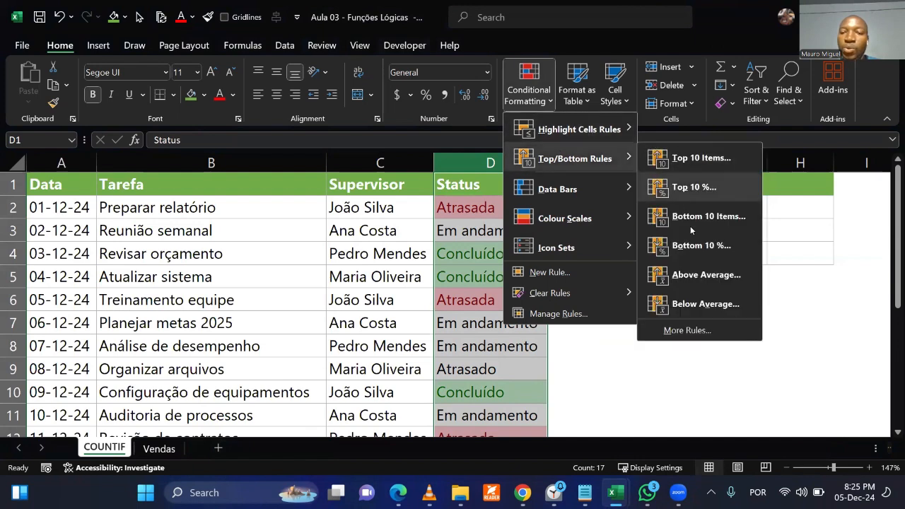
{"action": "mouse_move", "coordinate": [580, 129]}
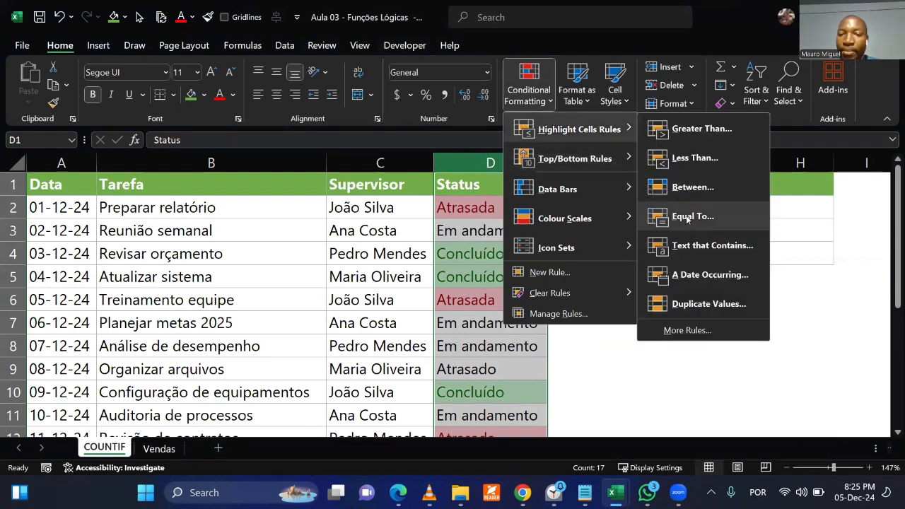
{"action": "left_click", "coordinate": [686, 217]}
{"action": "type", "text": "Em andamen"}
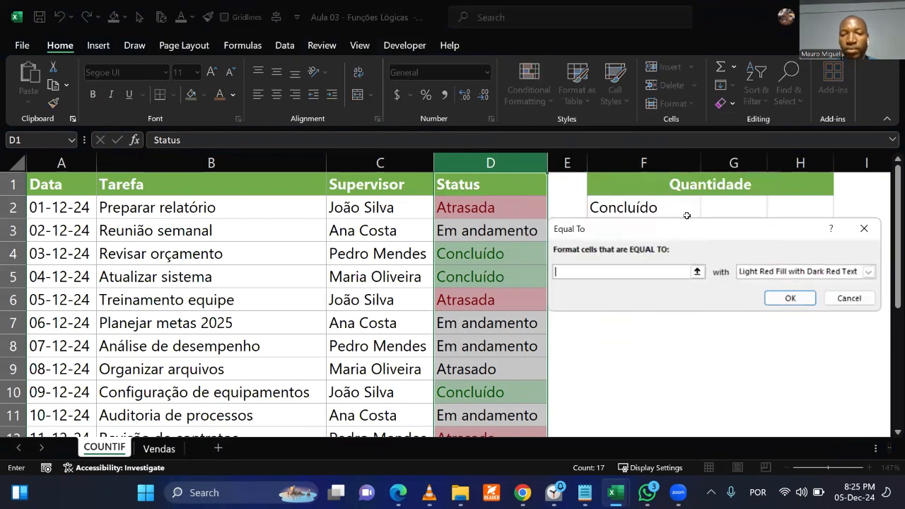
{"action": "type", "text": "to"}
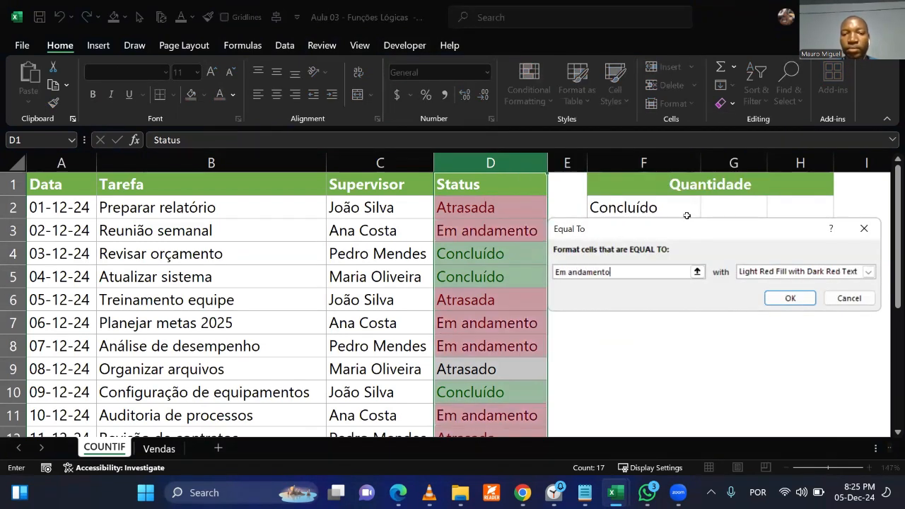
{"action": "left_click", "coordinate": [757, 274]}
{"action": "left_click", "coordinate": [763, 293]}
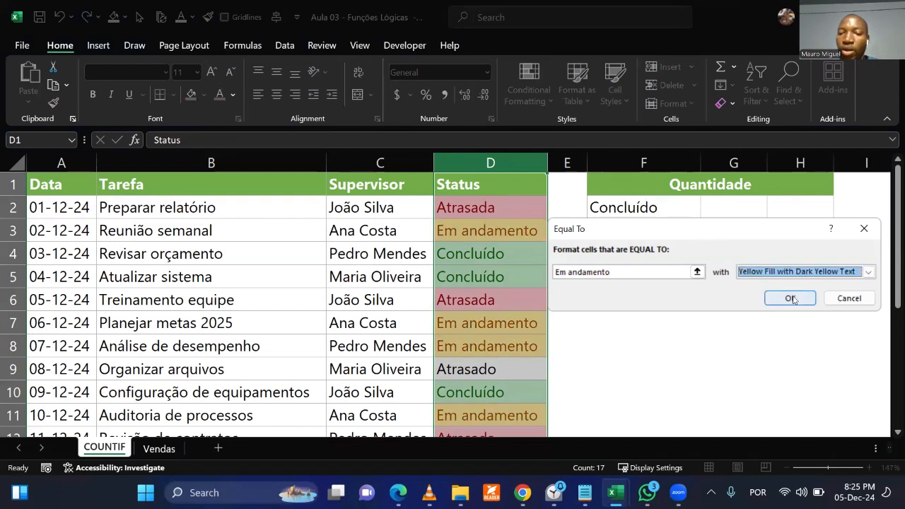
{"action": "left_click", "coordinate": [790, 298]}
{"action": "left_click", "coordinate": [695, 364]}
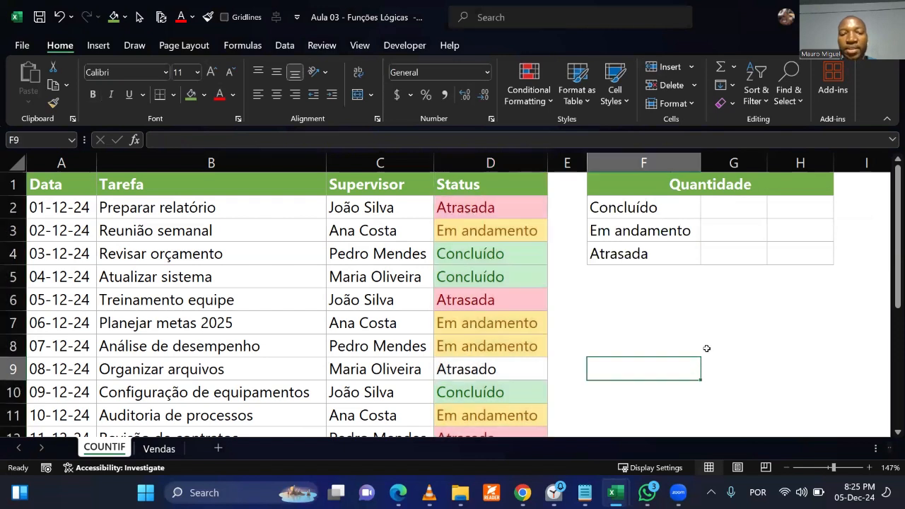
Correct the status of the Organizar arquivos task in D9 to Atrasada.
{"action": "left_click", "coordinate": [499, 371]}
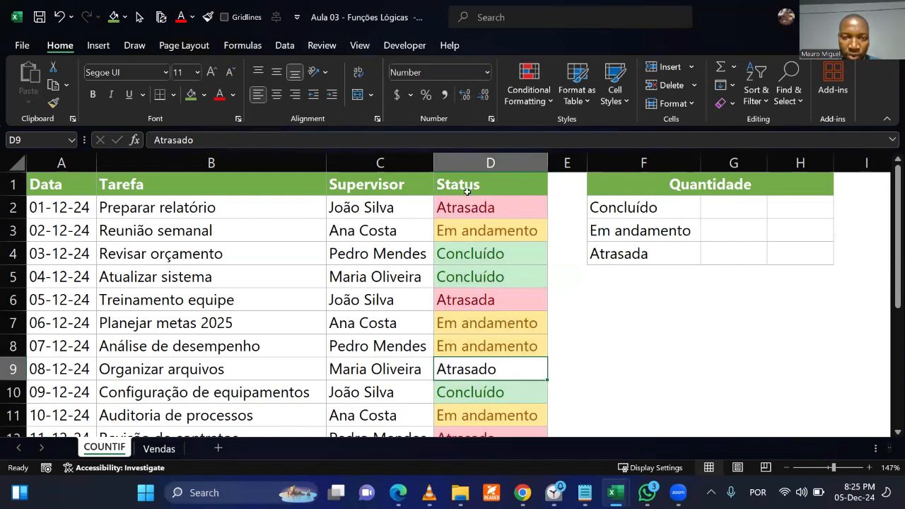
{"action": "double_click", "coordinate": [516, 370]}
{"action": "key", "text": "BackSpace"}
{"action": "type", "text": "a"}
{"action": "key", "text": "Return"}
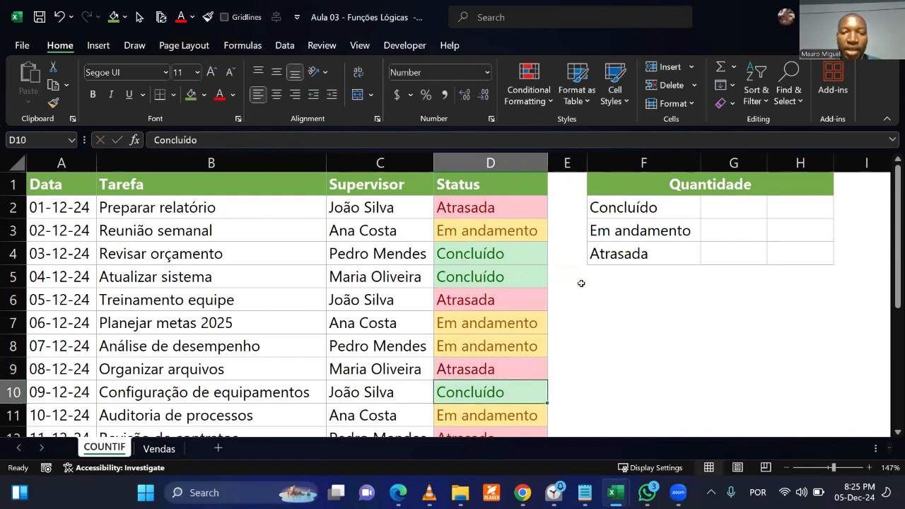
{"action": "left_click", "coordinate": [587, 315]}
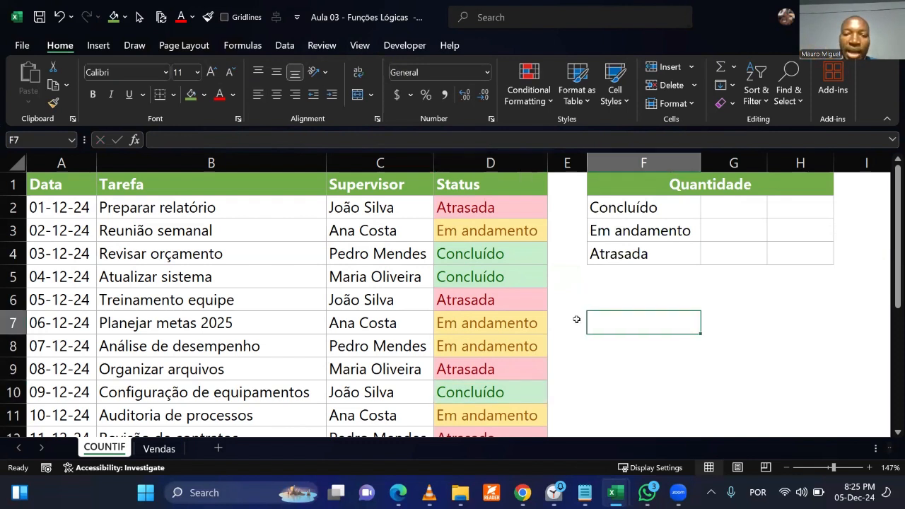
Change the status of Planejar metas 2025 in D7 to Atrasada and of Análise de desempenho in D8 to Concluído.
{"action": "left_click", "coordinate": [488, 321]}
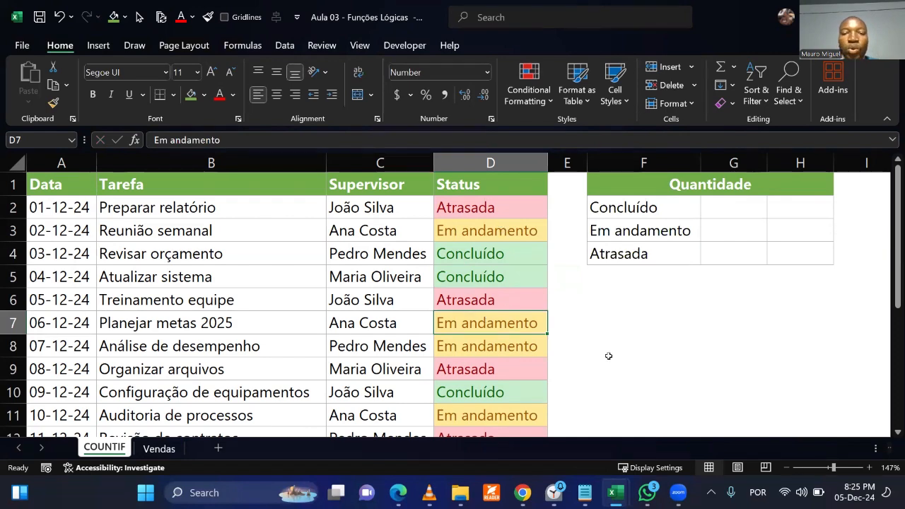
{"action": "type", "text": "Atrasada"}
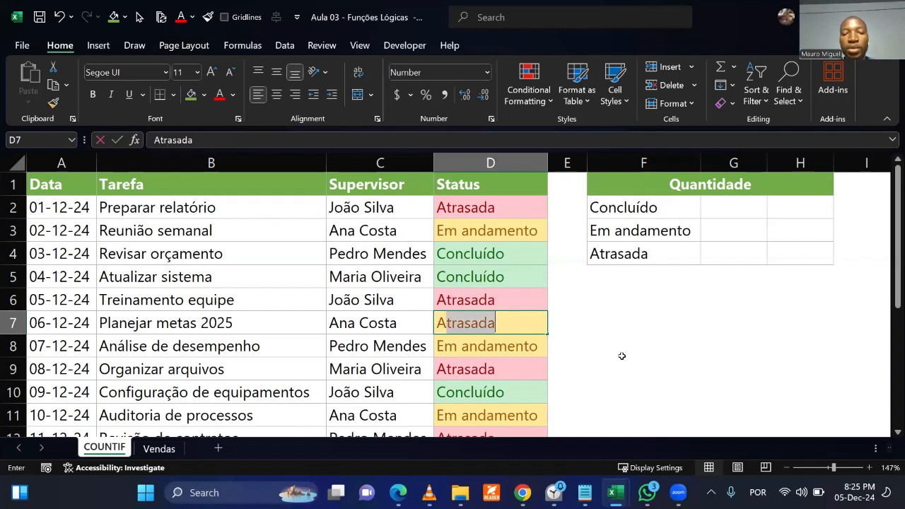
{"action": "key", "text": "Return"}
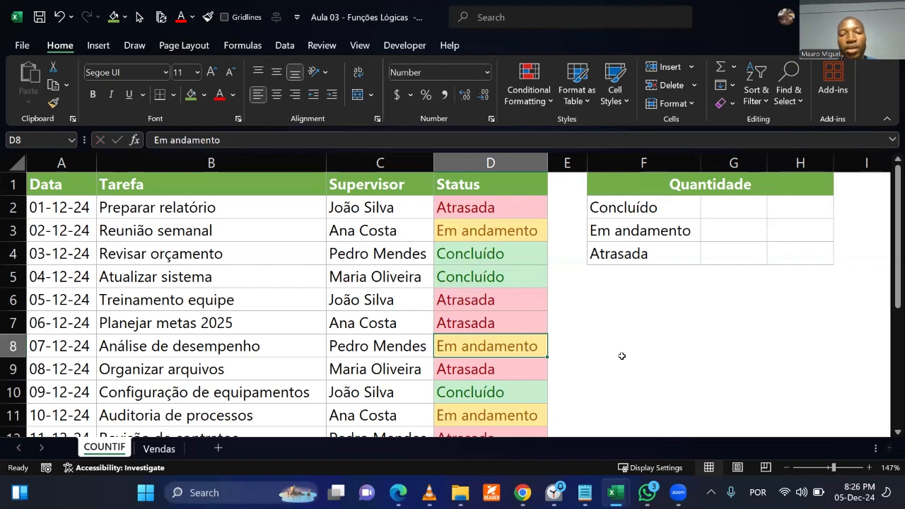
{"action": "type", "text": "Concluído"}
{"action": "key", "text": "Return"}
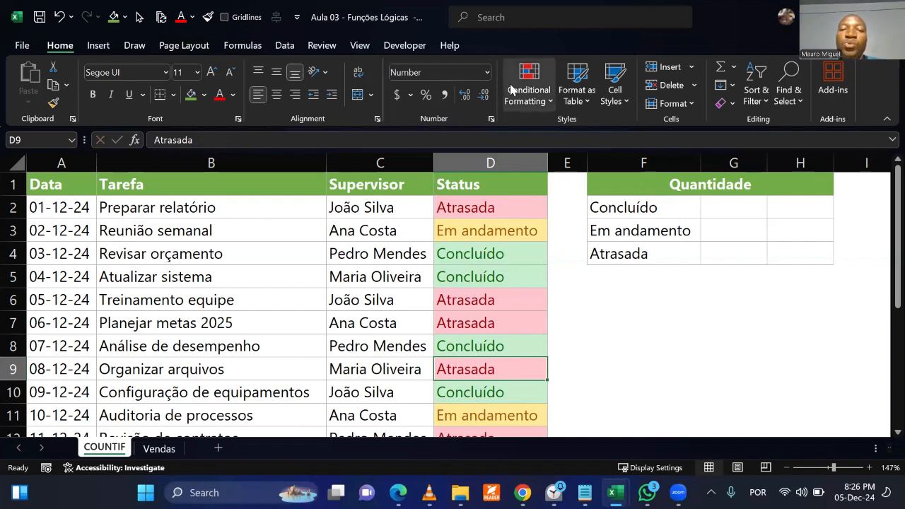
Examine the Concluído entries down the Status column and the categories listed in the Quantidade table.
{"action": "key", "text": "Up"}
{"action": "scroll", "coordinate": [488, 345], "scroll_direction": "down", "scroll_amount": 6}
{"action": "scroll", "coordinate": [487, 345], "scroll_direction": "up", "scroll_amount": 6}
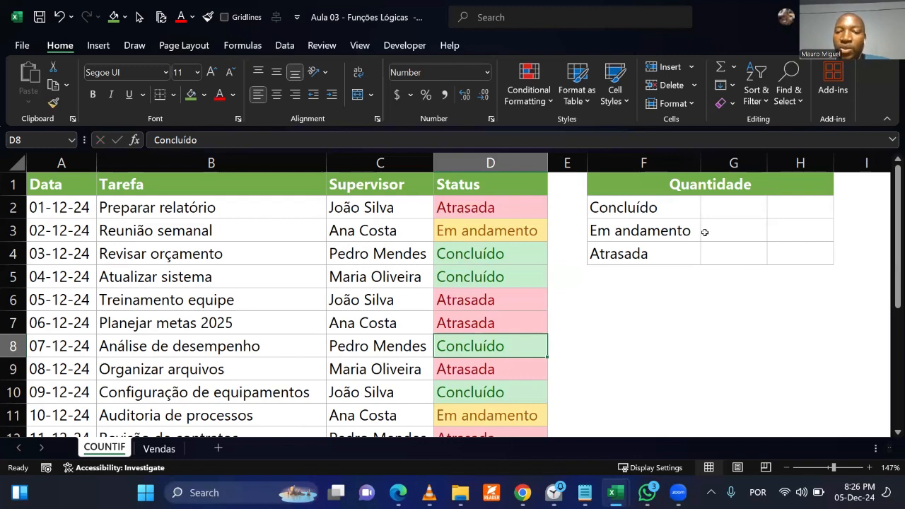
{"action": "left_click", "coordinate": [714, 205]}
{"action": "left_click", "coordinate": [701, 321]}
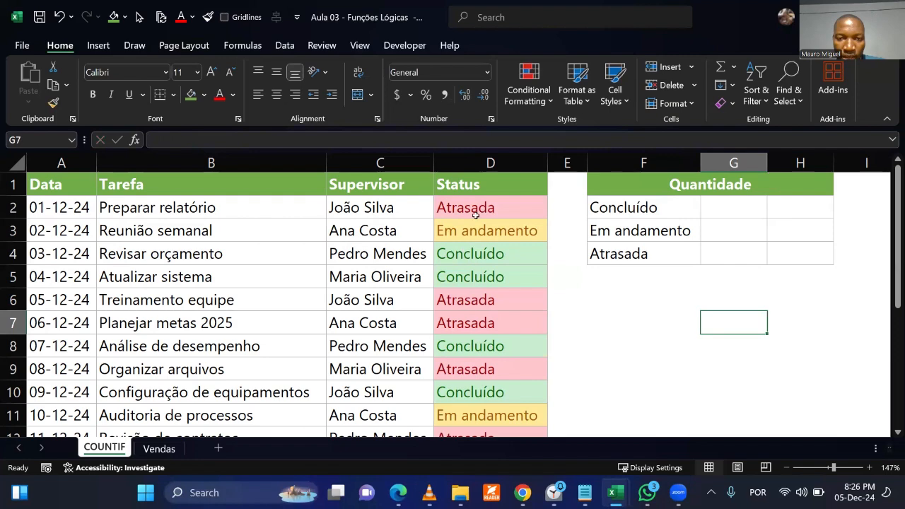
{"action": "left_click", "coordinate": [506, 252]}
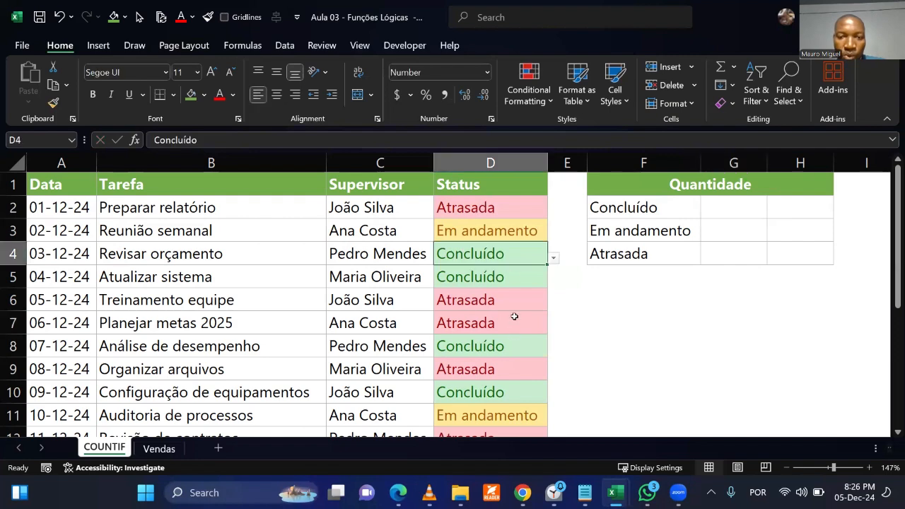
{"action": "left_click", "coordinate": [505, 272]}
{"action": "left_click", "coordinate": [507, 346]}
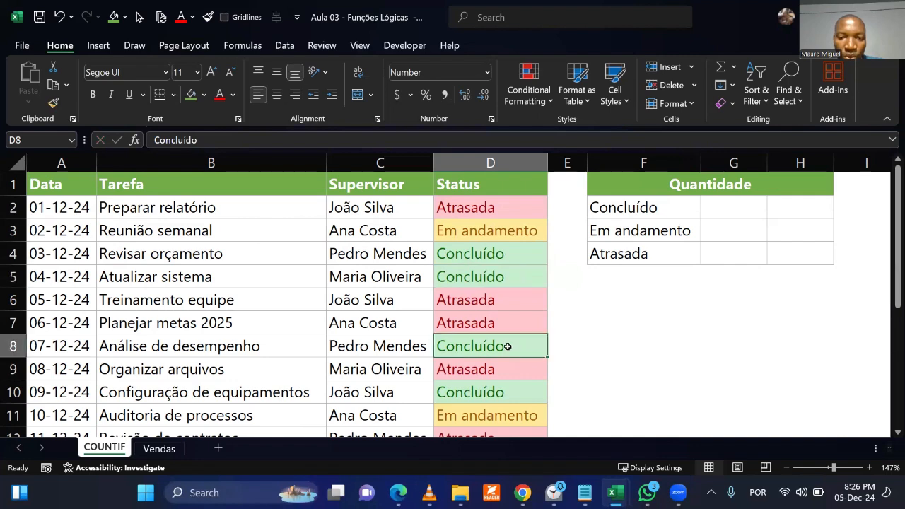
{"action": "left_click", "coordinate": [513, 390]}
{"action": "scroll", "coordinate": [513, 390], "scroll_direction": "down", "scroll_amount": 3}
{"action": "scroll", "coordinate": [513, 389], "scroll_direction": "up", "scroll_amount": 3}
{"action": "left_click_drag", "start_coordinate": [494, 207], "coordinate": [512, 406]}
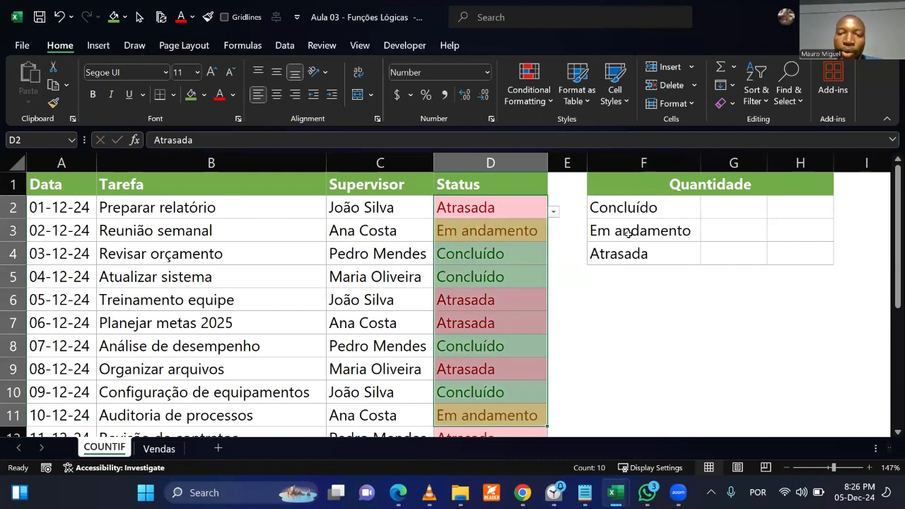
{"action": "left_click", "coordinate": [646, 207]}
{"action": "left_click", "coordinate": [644, 279]}
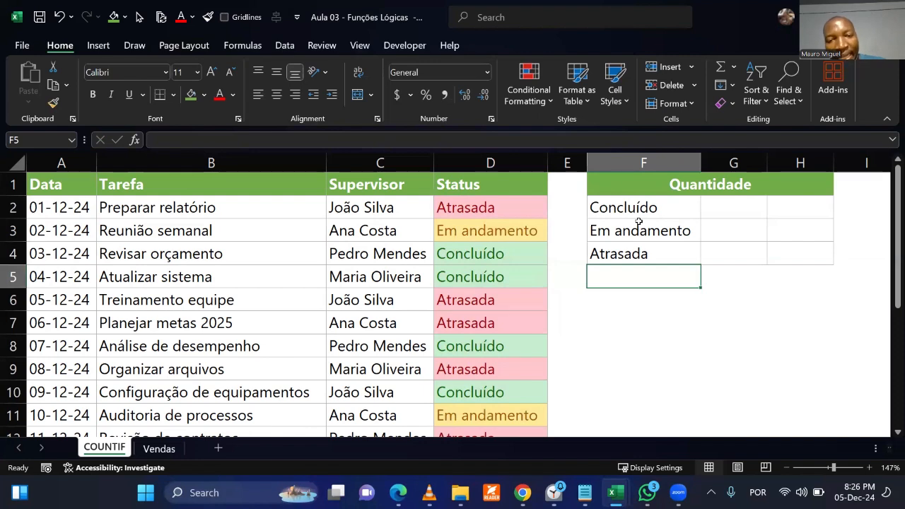
{"action": "left_click_drag", "start_coordinate": [456, 209], "coordinate": [474, 360]}
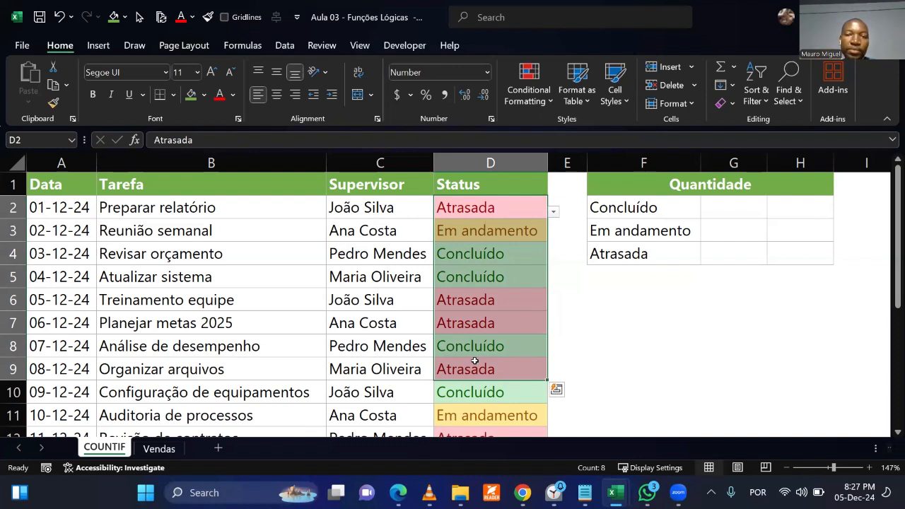
Start a COUNTIF formula in G2, beside Concluído in the Quantidade table.
{"action": "left_click", "coordinate": [727, 207]}
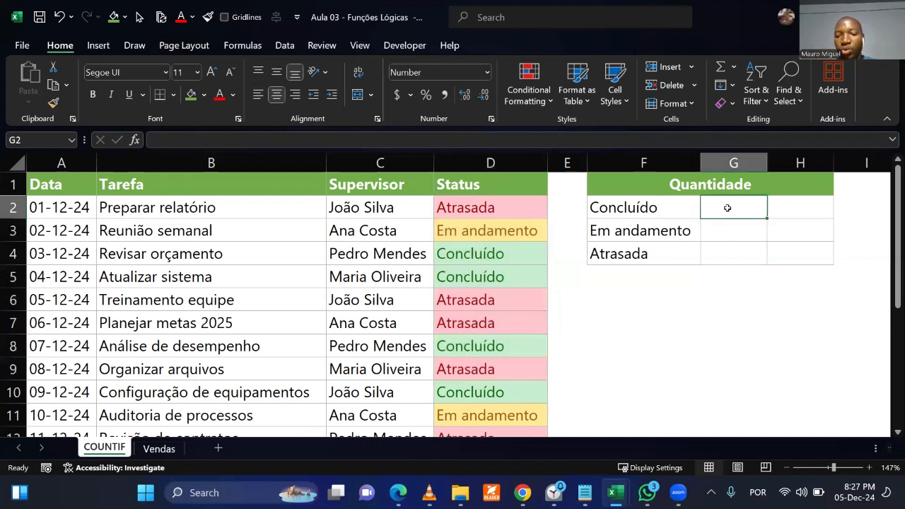
{"action": "type", "text": "«"}
{"action": "key", "text": "BackSpace"}
{"action": "key", "text": "super+space"}
{"action": "type", "text": "=counti"}
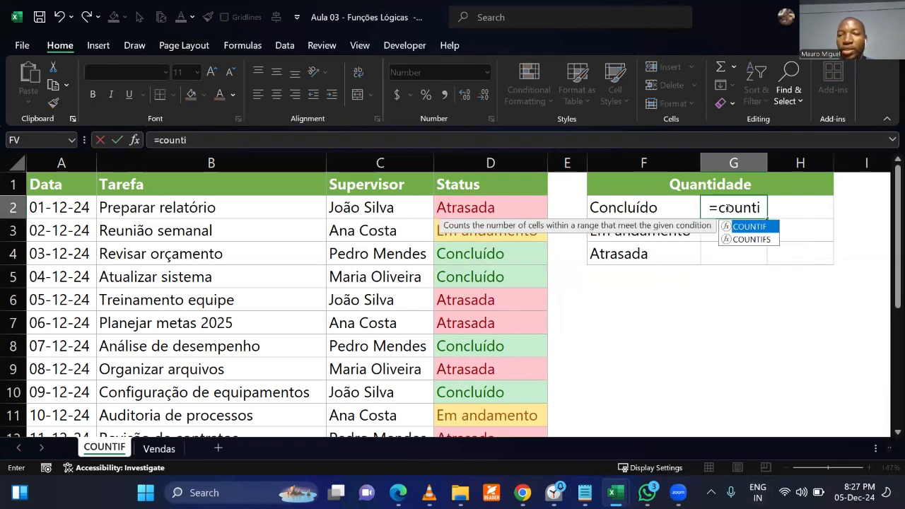
{"action": "key", "text": "Tab"}
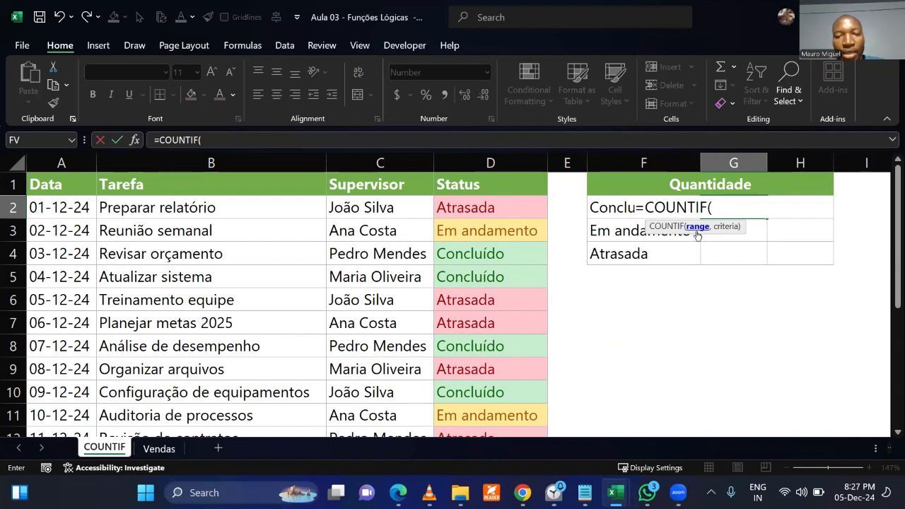
{"action": "key", "text": "ctrl+2"}
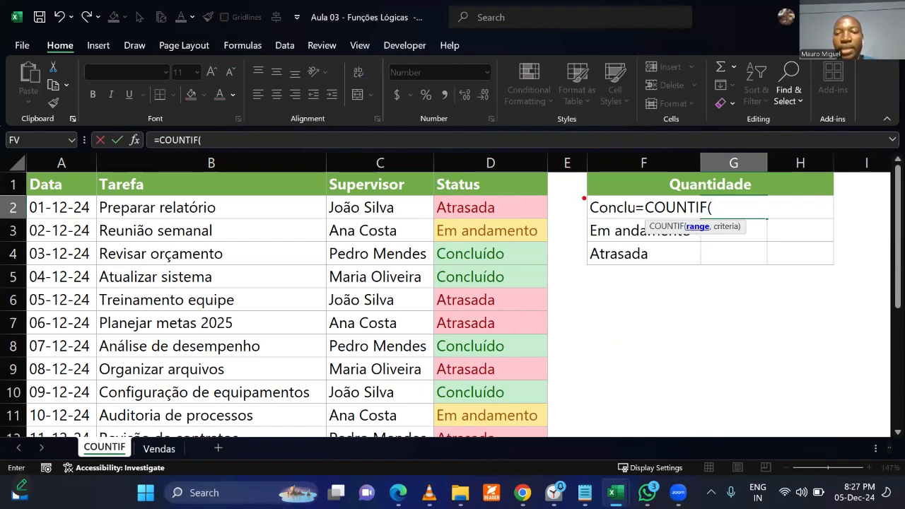
{"action": "left_click_drag", "start_coordinate": [583, 195], "coordinate": [770, 221]}
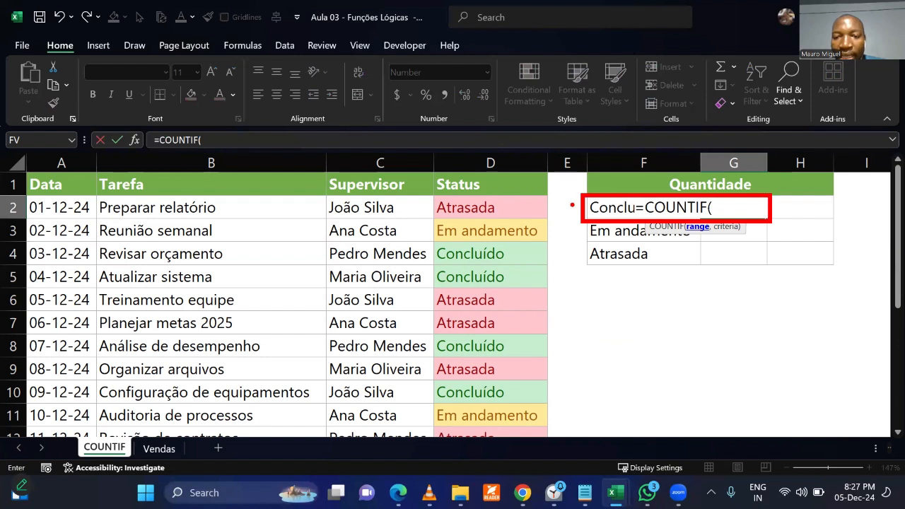
{"action": "mouse_move", "coordinate": [560, 244]}
{"action": "left_mouse_down"}
{"action": "mouse_move", "coordinate": [570, 205]}
{"action": "mouse_move", "coordinate": [580, 210]}
{"action": "left_mouse_up"}
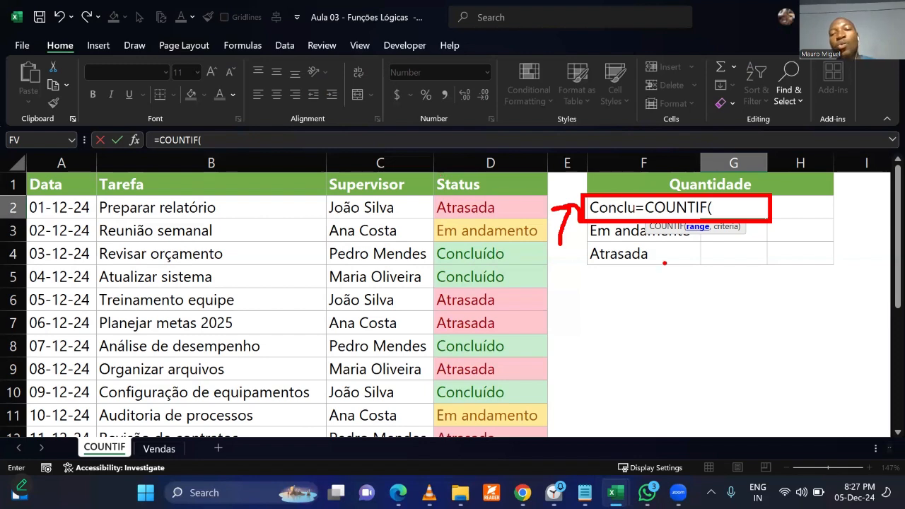
{"action": "left_click_drag", "start_coordinate": [434, 170], "coordinate": [551, 439]}
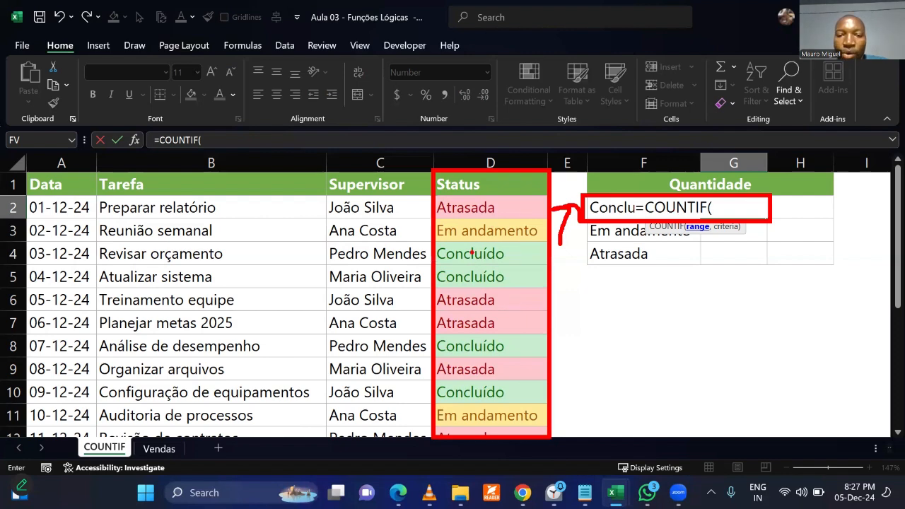
{"action": "left_click_drag", "start_coordinate": [517, 251], "coordinate": [556, 236]}
{"action": "left_click_drag", "start_coordinate": [519, 274], "coordinate": [560, 268]}
{"action": "mouse_move", "coordinate": [528, 344]}
{"action": "left_mouse_down"}
{"action": "mouse_move", "coordinate": [531, 352]}
{"action": "mouse_move", "coordinate": [571, 336]}
{"action": "left_mouse_up"}
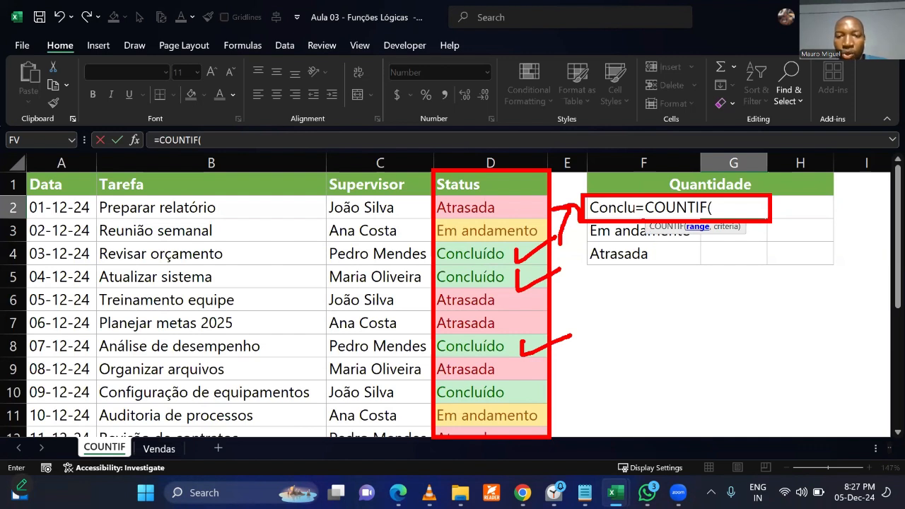
{"action": "left_click_drag", "start_coordinate": [685, 231], "coordinate": [716, 227]}
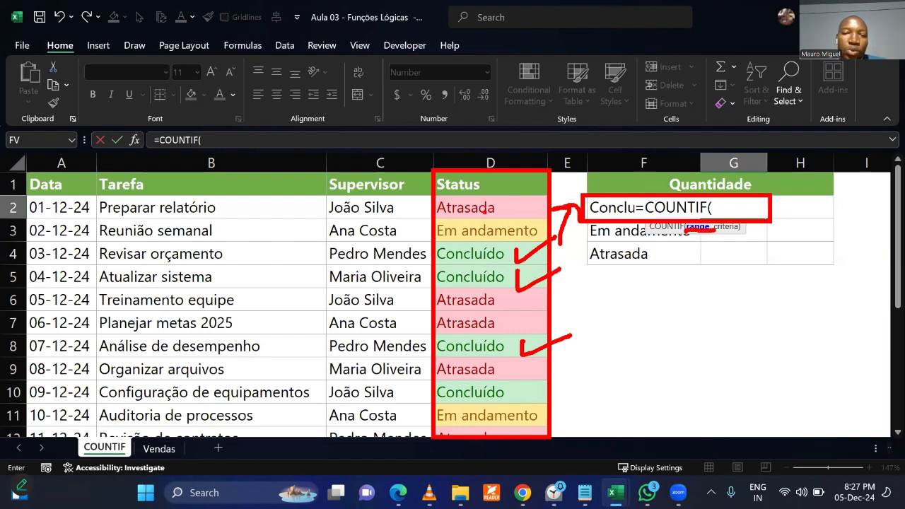
{"action": "mouse_move", "coordinate": [45, 283]}
{"action": "left_mouse_down"}
{"action": "mouse_move", "coordinate": [293, 281]}
{"action": "mouse_move", "coordinate": [393, 268]}
{"action": "left_mouse_up"}
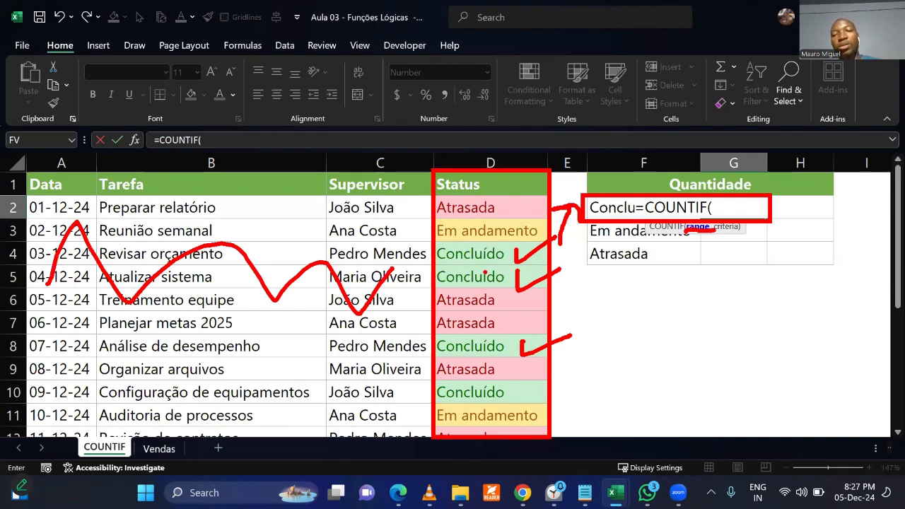
Complete the COUNTIF formula in G2 with the whole column D:D as range and F2 as criteria.
{"action": "left_click", "coordinate": [698, 226]}
{"action": "left_click", "coordinate": [501, 168]}
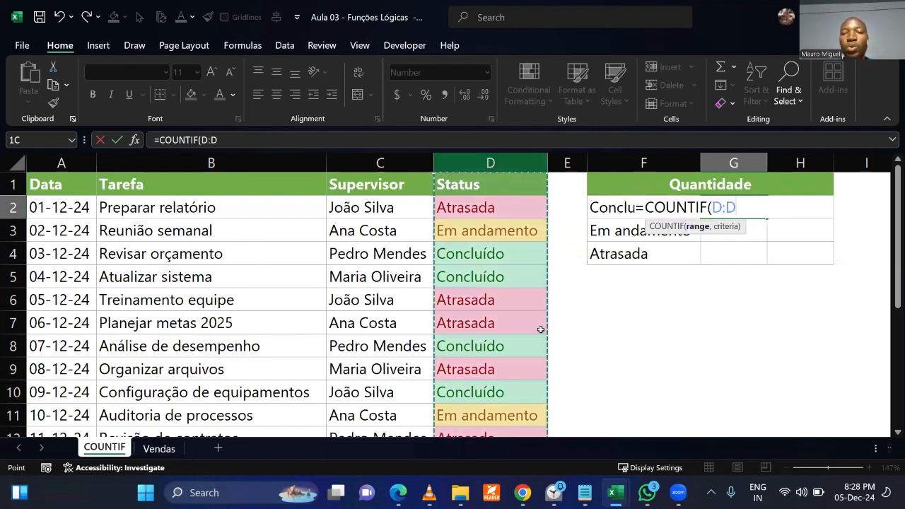
{"action": "type", "text": ","}
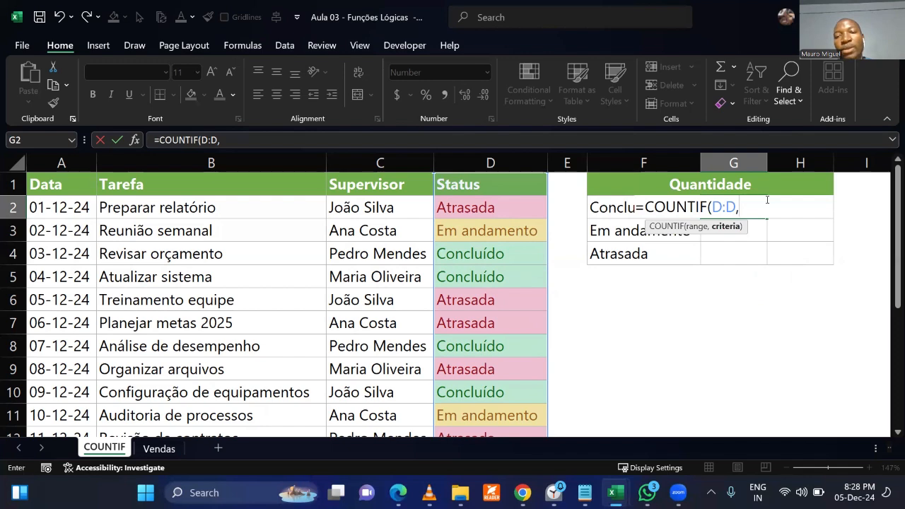
{"action": "left_click", "coordinate": [611, 207]}
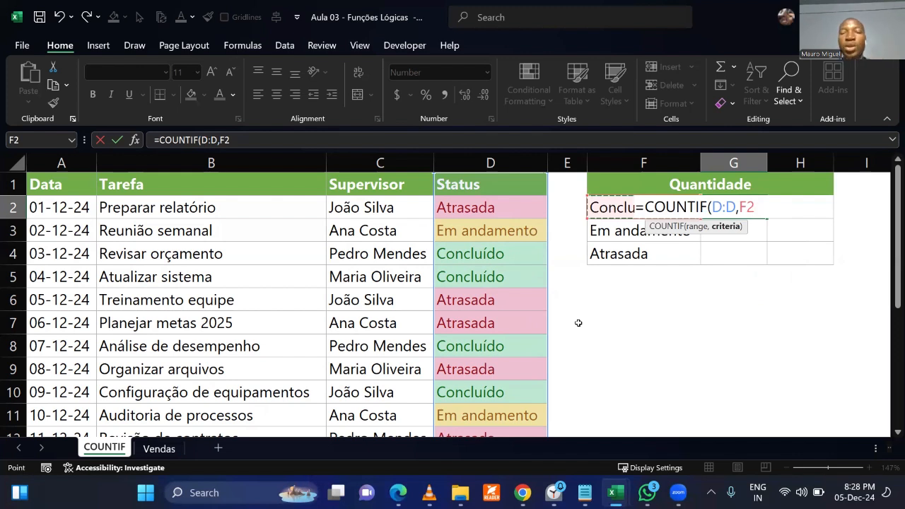
{"action": "type", "text": ")"}
{"action": "key", "text": "Return"}
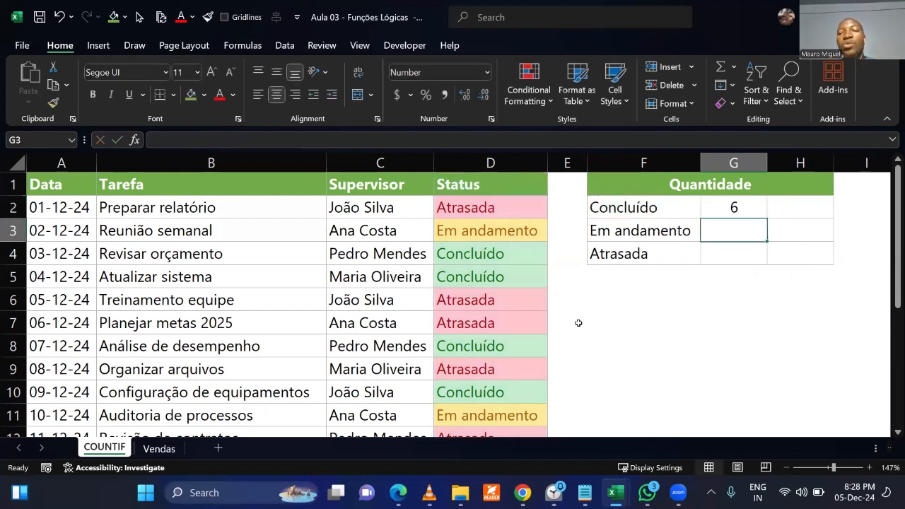
Check the Concluído entries down the whole Status column against the count in G2.
{"action": "scroll", "coordinate": [473, 283], "scroll_direction": "down", "scroll_amount": 2}
{"action": "scroll", "coordinate": [471, 299], "scroll_direction": "up", "scroll_amount": 2}
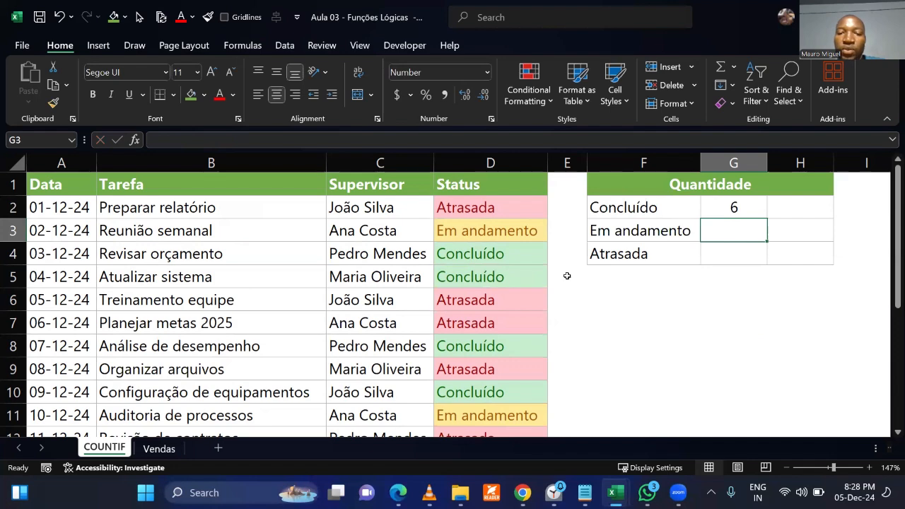
{"action": "left_click_drag", "start_coordinate": [493, 254], "coordinate": [493, 276]}
{"action": "scroll", "coordinate": [493, 330], "scroll_direction": "down", "scroll_amount": 1}
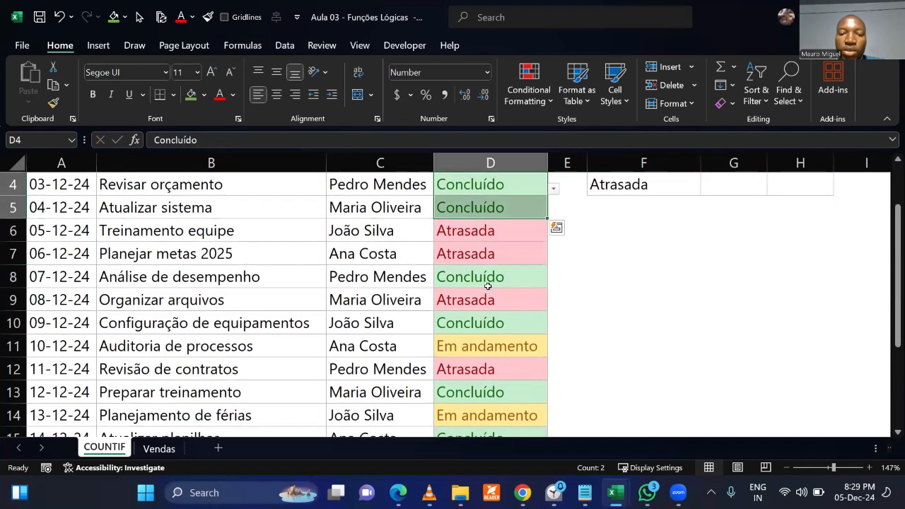
{"action": "left_click", "coordinate": [495, 320]}
{"action": "scroll", "coordinate": [493, 304], "scroll_direction": "down", "scroll_amount": 2}
{"action": "left_click", "coordinate": [490, 257]}
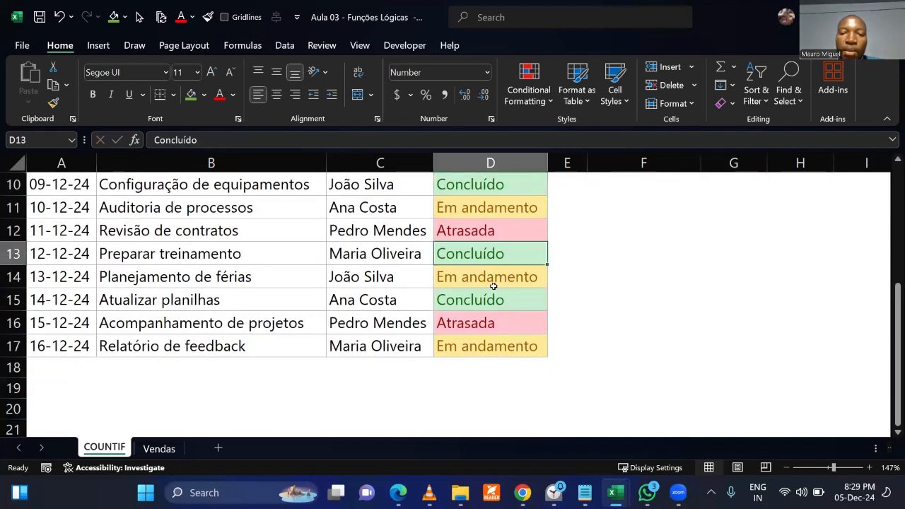
{"action": "left_click", "coordinate": [496, 303]}
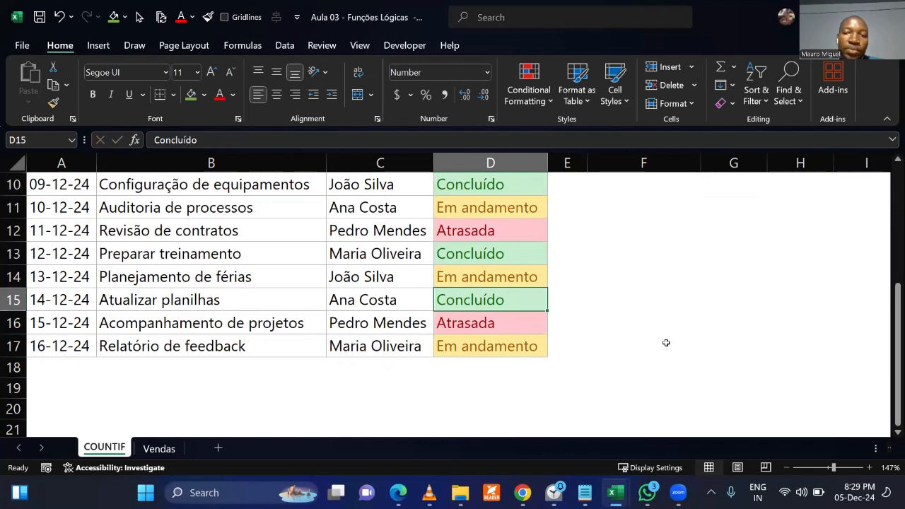
Fill the COUNTIF formula from G2 down to G4 for Em andamento and Atrasada.
{"action": "scroll", "coordinate": [666, 342], "scroll_direction": "up", "scroll_amount": 3}
{"action": "left_click_drag", "start_coordinate": [766, 218], "coordinate": [769, 272]}
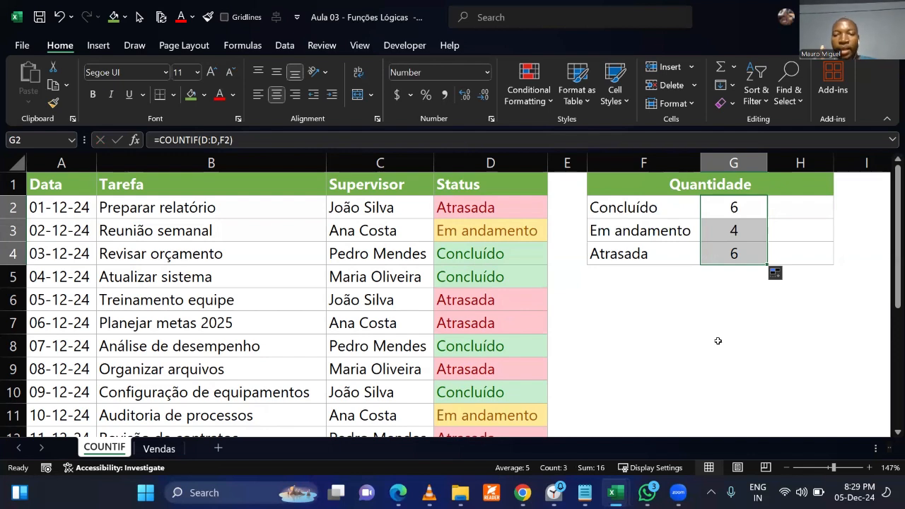
{"action": "left_click", "coordinate": [642, 304]}
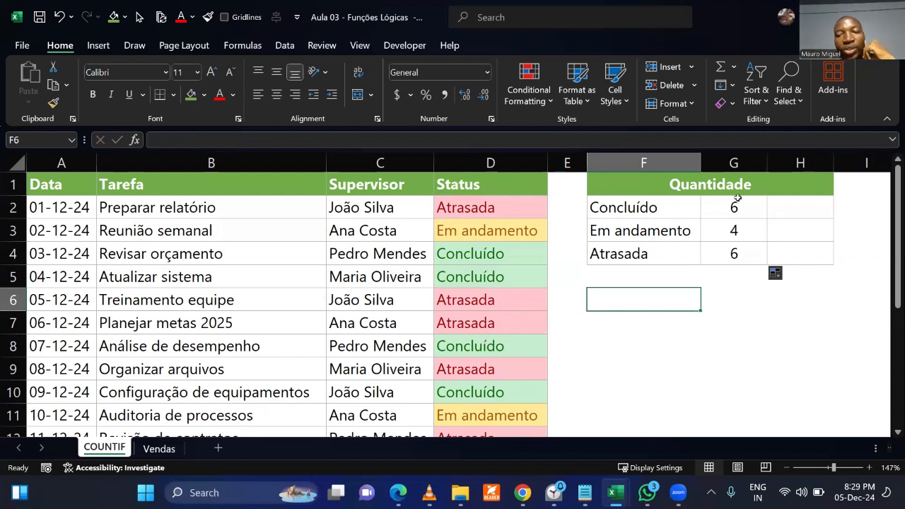
{"action": "left_click_drag", "start_coordinate": [737, 198], "coordinate": [743, 251]}
{"action": "left_click", "coordinate": [716, 307]}
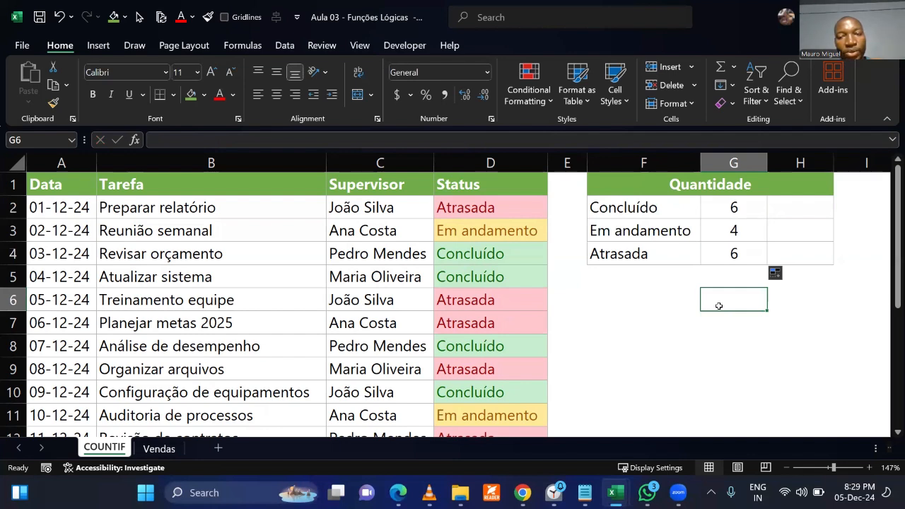
Switch to the FISICA_8_A workbook and bring up its student list with grades.
{"action": "left_click", "coordinate": [564, 309]}
{"action": "mouse_move", "coordinate": [616, 493]}
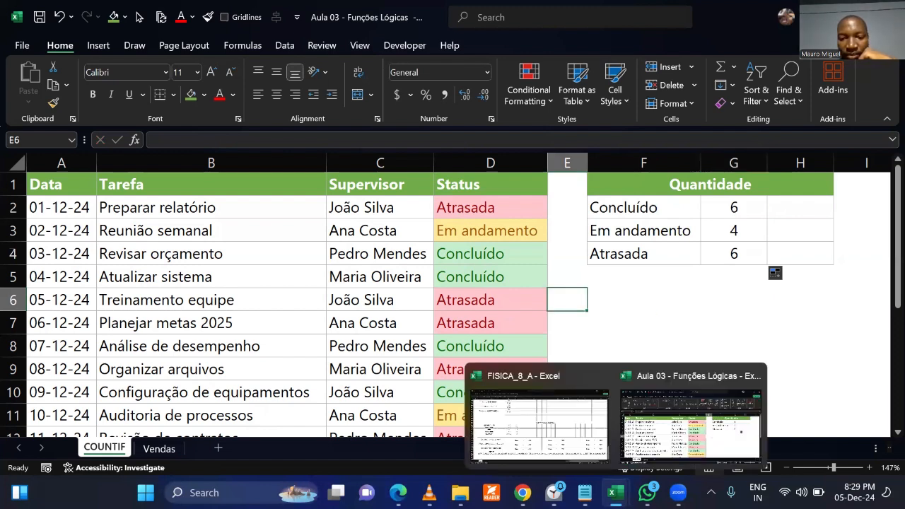
{"action": "left_click", "coordinate": [642, 306]}
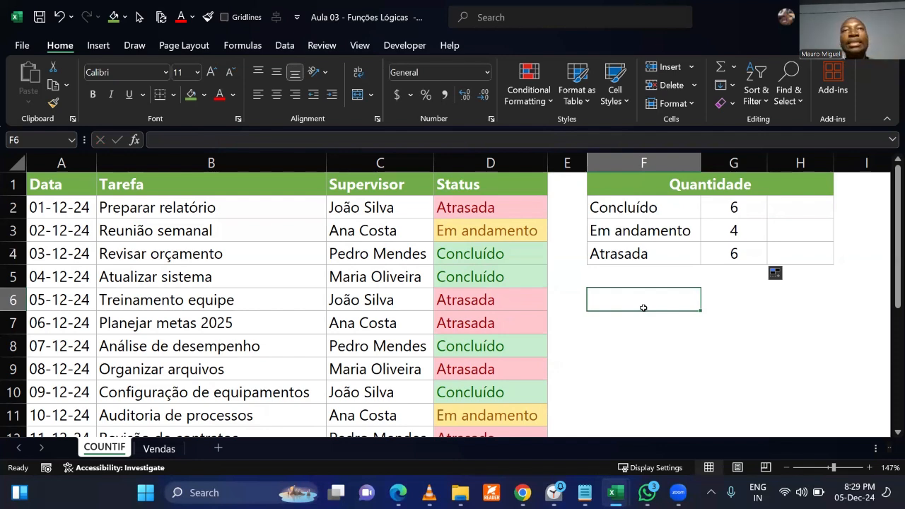
{"action": "mouse_move", "coordinate": [622, 493]}
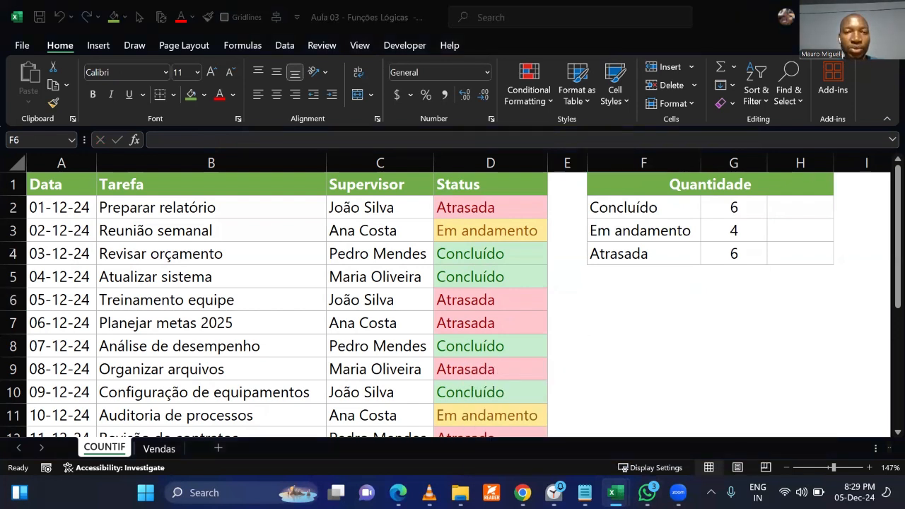
{"action": "key", "text": "alt+Tab"}
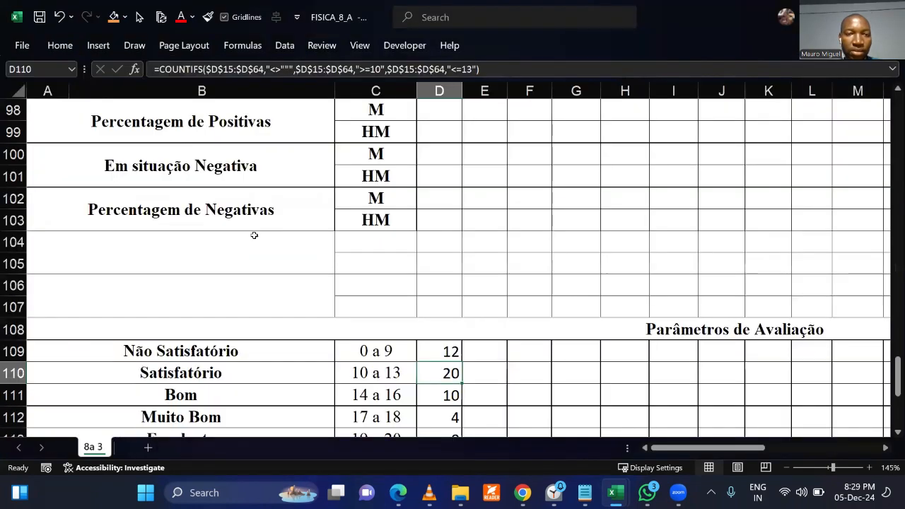
{"action": "scroll", "coordinate": [259, 245], "scroll_direction": "up", "scroll_amount": 20}
{"action": "scroll", "coordinate": [283, 302], "scroll_direction": "down", "scroll_amount": 1}
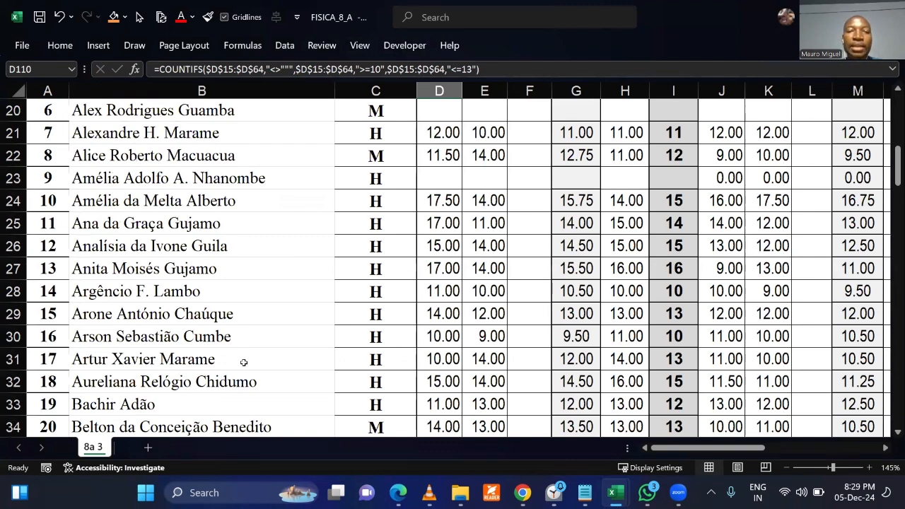
Examine the student names in column B and their M and H sex codes in column C.
{"action": "left_click", "coordinate": [225, 339]}
{"action": "left_click", "coordinate": [217, 162]}
{"action": "left_click", "coordinate": [218, 263]}
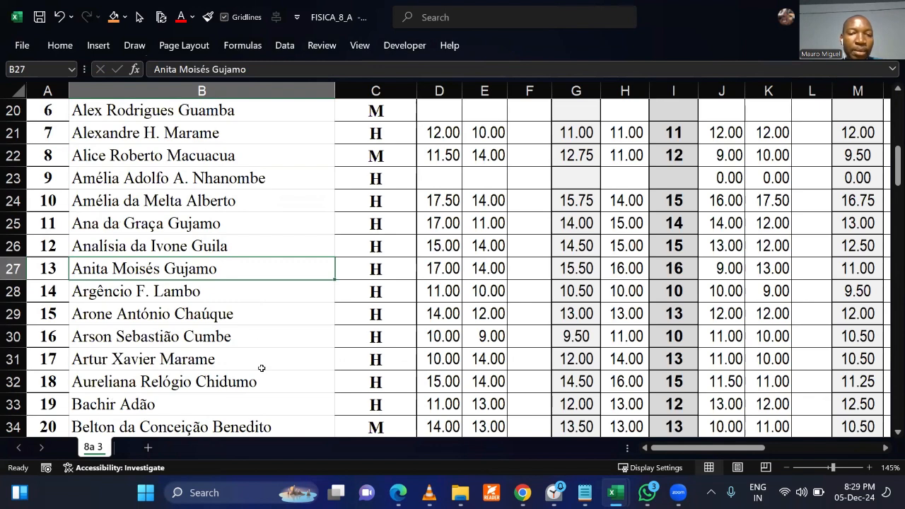
{"action": "left_click", "coordinate": [387, 155]}
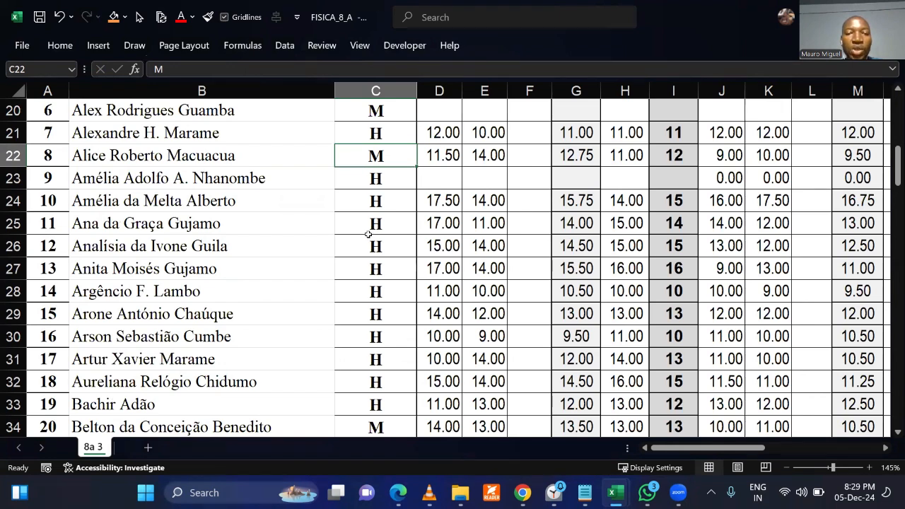
{"action": "left_click", "coordinate": [386, 202]}
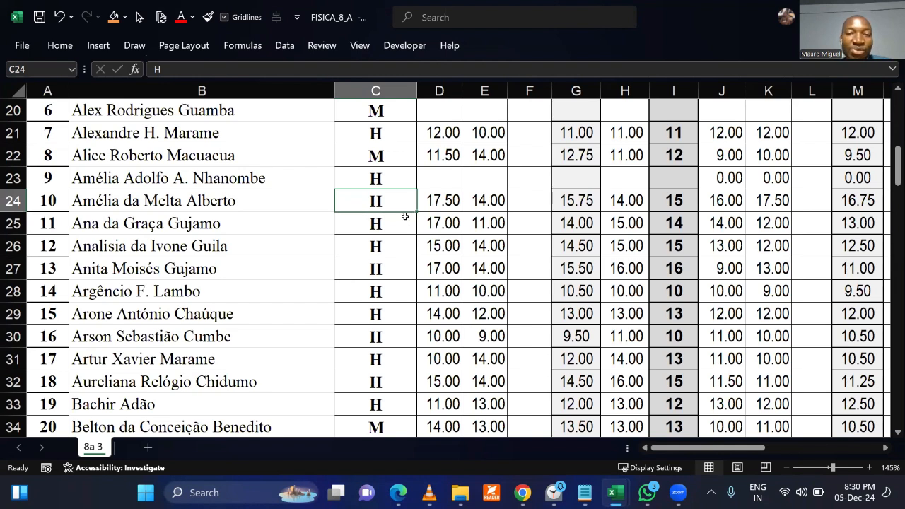
{"action": "left_click", "coordinate": [388, 111]}
{"action": "left_click", "coordinate": [391, 157]}
{"action": "left_click", "coordinate": [393, 239]}
{"action": "left_click", "coordinate": [393, 283]}
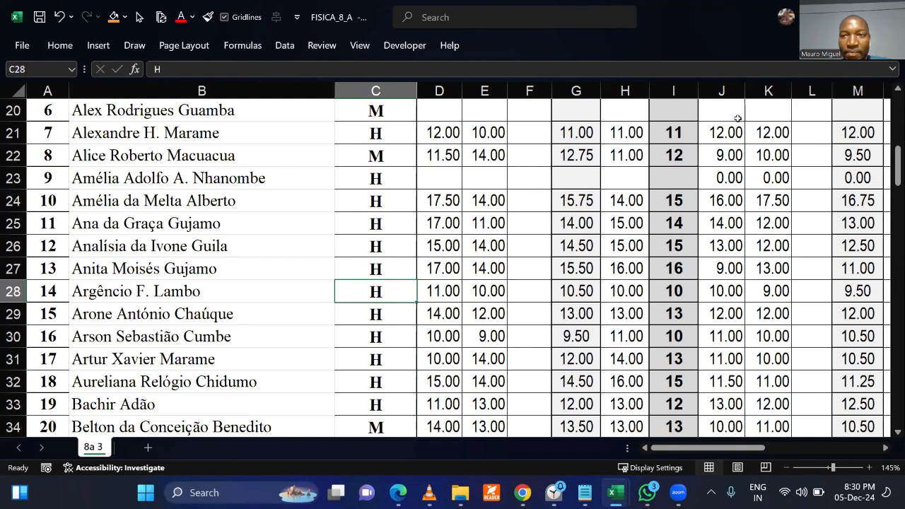
Examine the Dados Estatísticos section below the student list, including the Alunos Avaliados and Em situação Positiva rows.
{"action": "scroll", "coordinate": [349, 277], "scroll_direction": "down", "scroll_amount": 14}
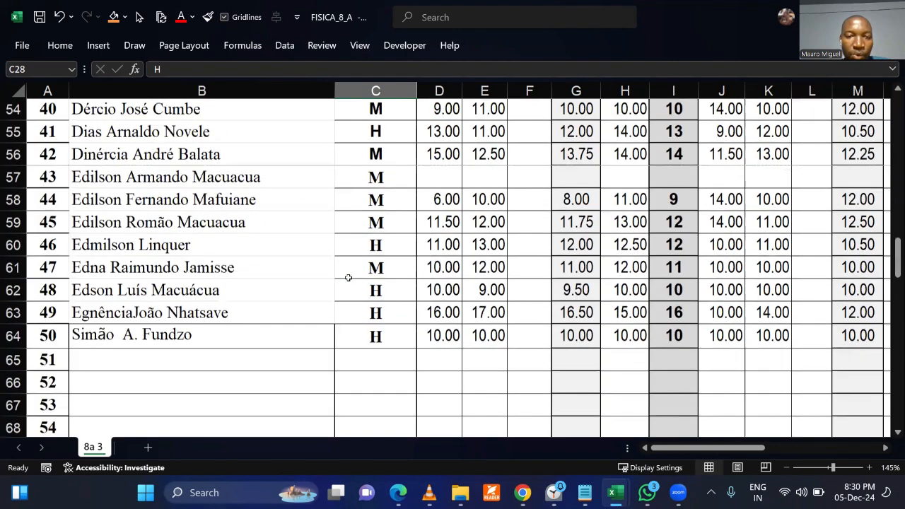
{"action": "scroll", "coordinate": [349, 277], "scroll_direction": "down", "scroll_amount": 8}
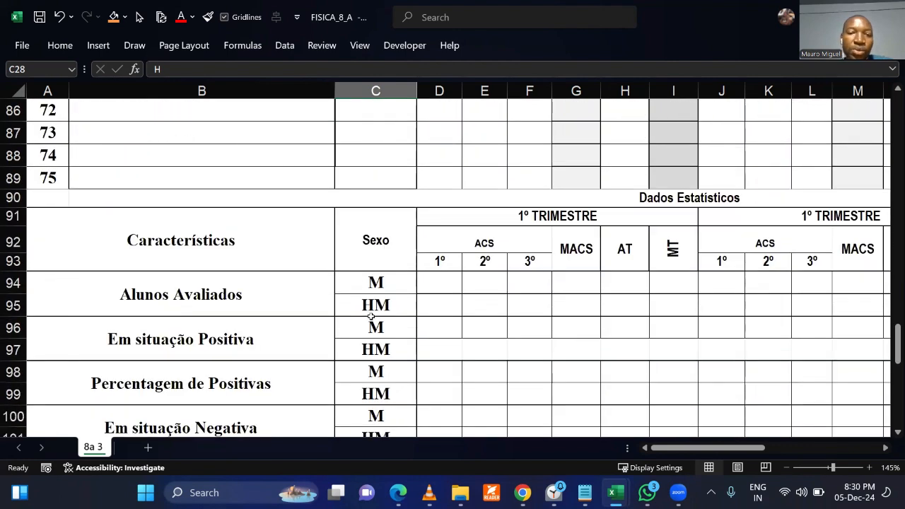
{"action": "left_click", "coordinate": [146, 287]}
{"action": "left_click", "coordinate": [375, 285]}
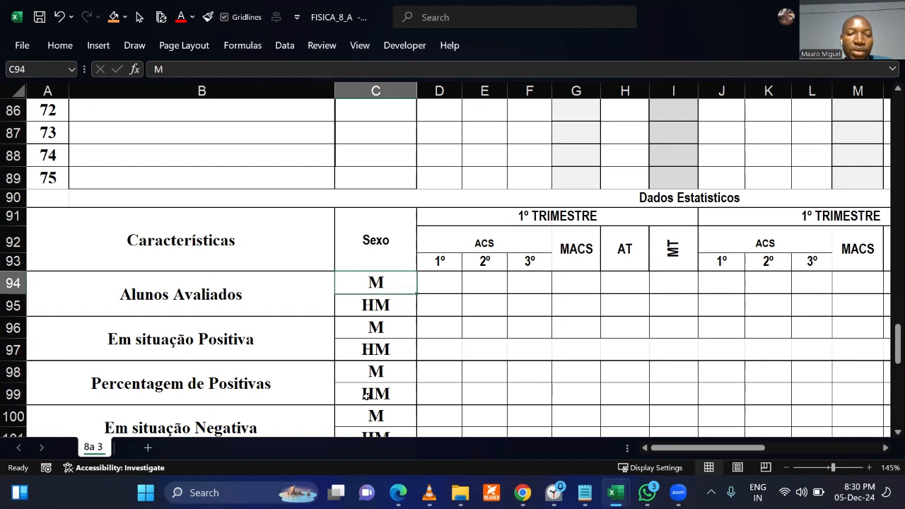
{"action": "left_click", "coordinate": [138, 342]}
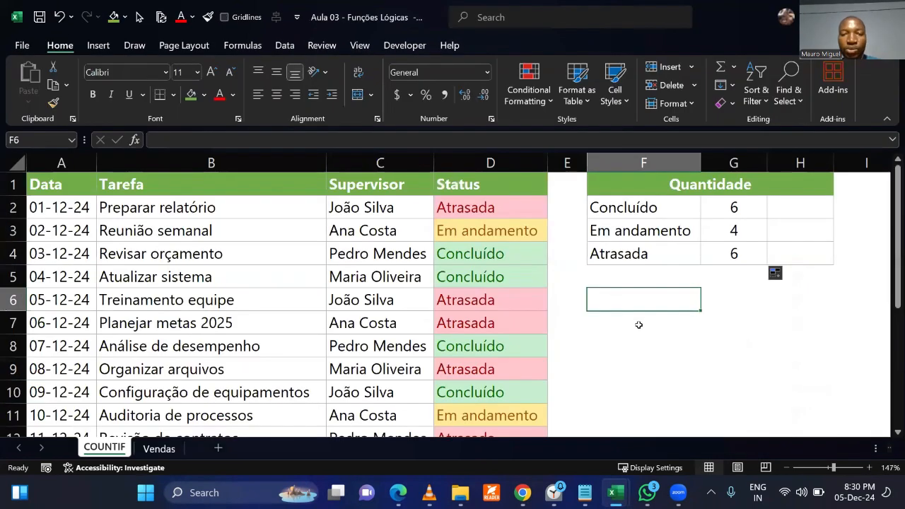
Switch back to the Aula 03 workbook and review the empty cells H2 to H4 beside the status counts.
{"action": "left_click", "coordinate": [639, 323]}
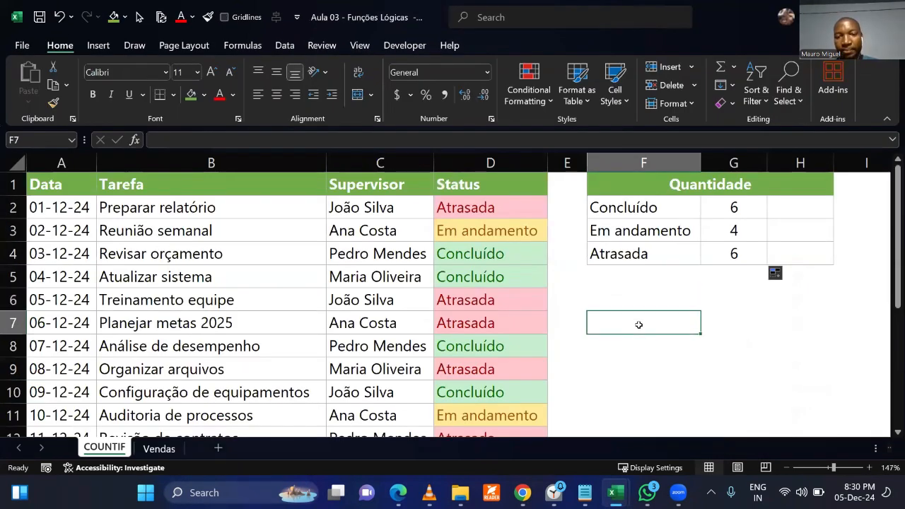
{"action": "left_click", "coordinate": [739, 350]}
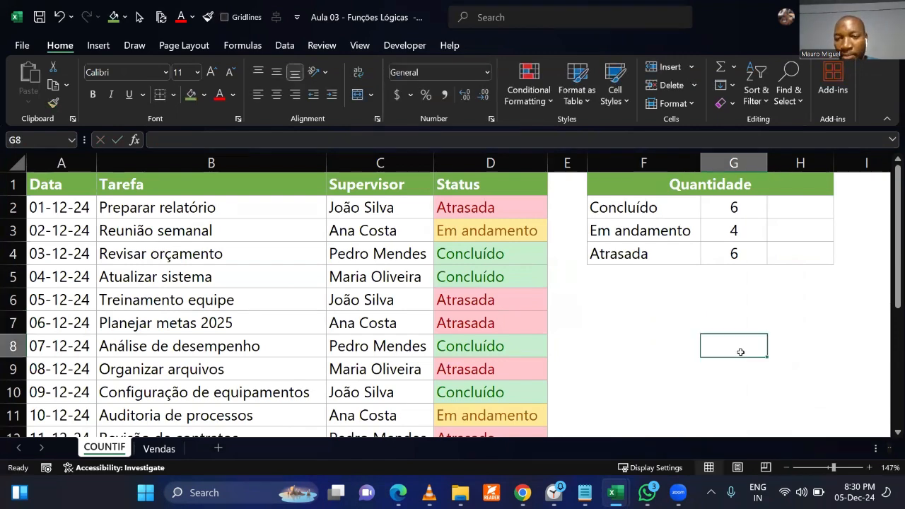
{"action": "left_click", "coordinate": [794, 207]}
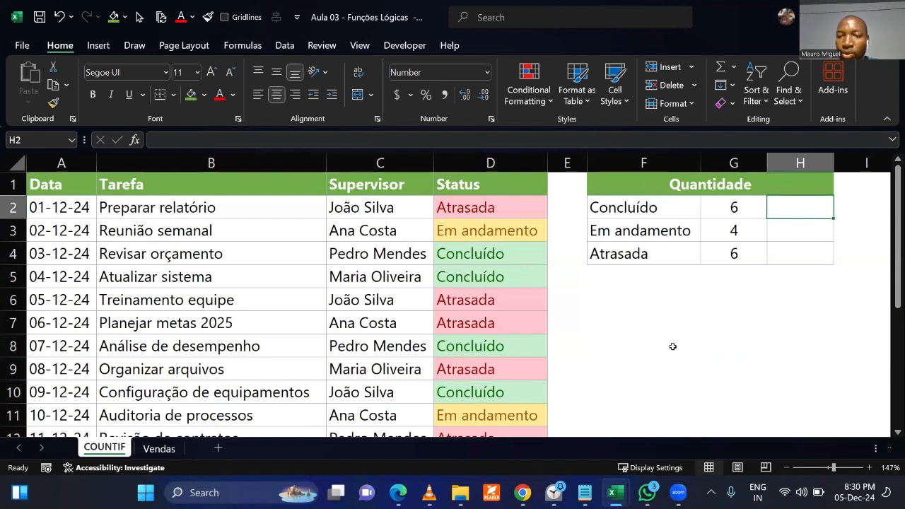
{"action": "left_click", "coordinate": [782, 232]}
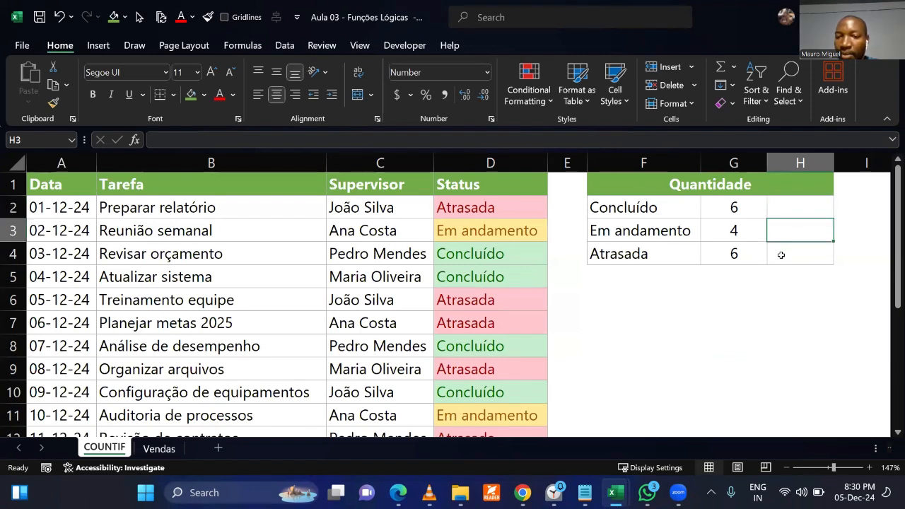
{"action": "left_click", "coordinate": [778, 254]}
{"action": "left_click", "coordinate": [750, 320]}
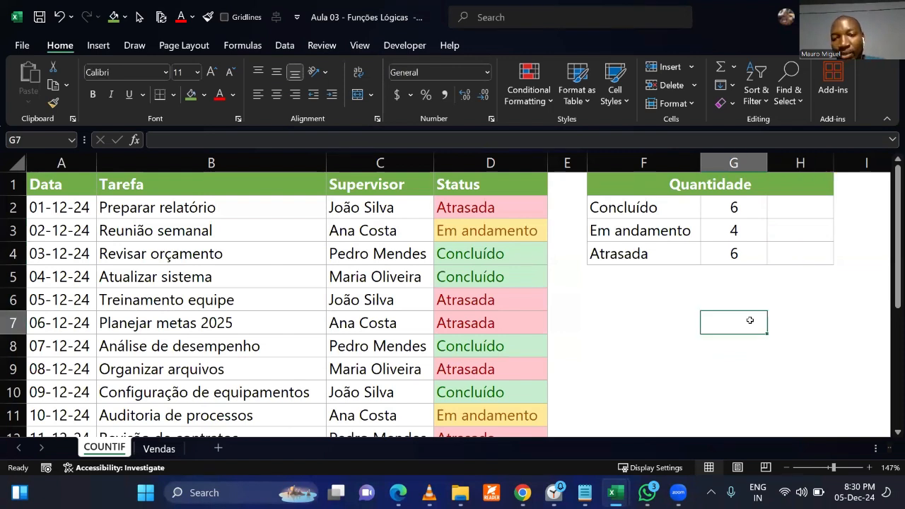
Check the sum of the counts in G2:G4 and look over the entries in the Supervisor column.
{"action": "left_click_drag", "start_coordinate": [736, 207], "coordinate": [745, 254]}
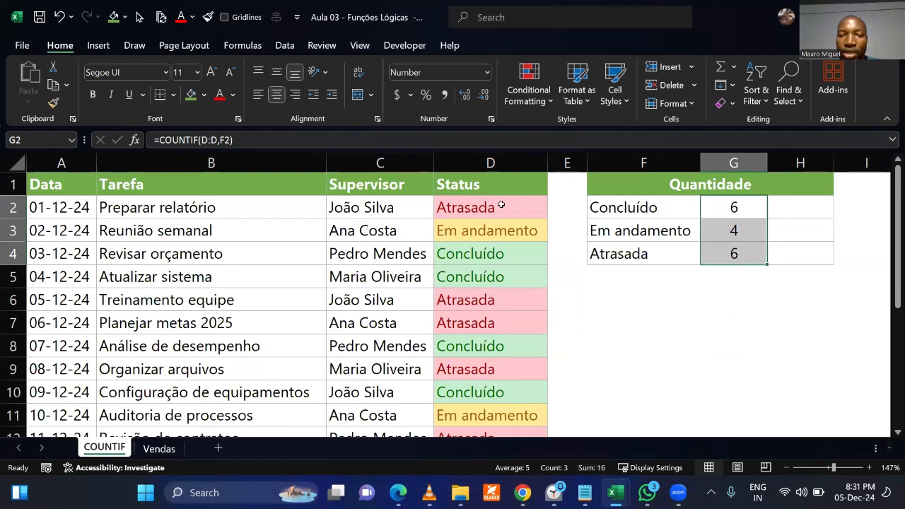
{"action": "left_click", "coordinate": [378, 209]}
{"action": "left_click_drag", "start_coordinate": [378, 207], "coordinate": [382, 391]}
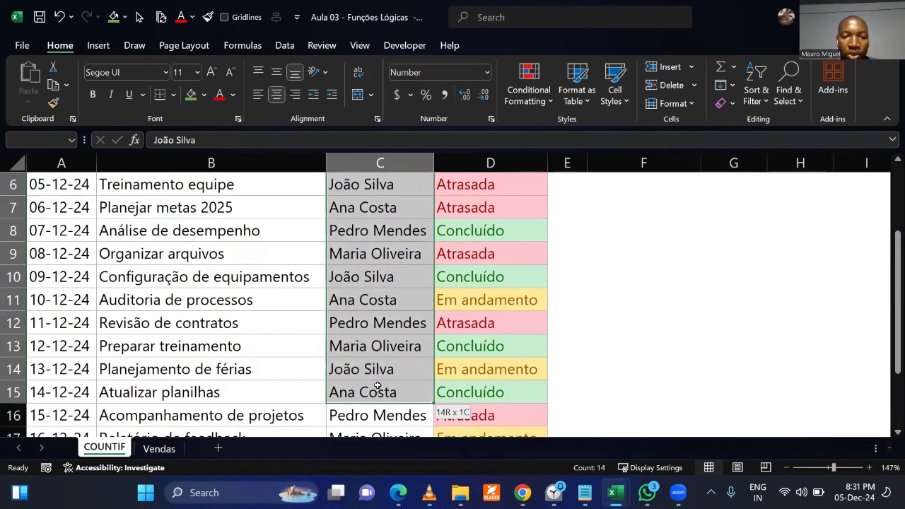
{"action": "scroll", "coordinate": [472, 346], "scroll_direction": "up", "scroll_amount": 2}
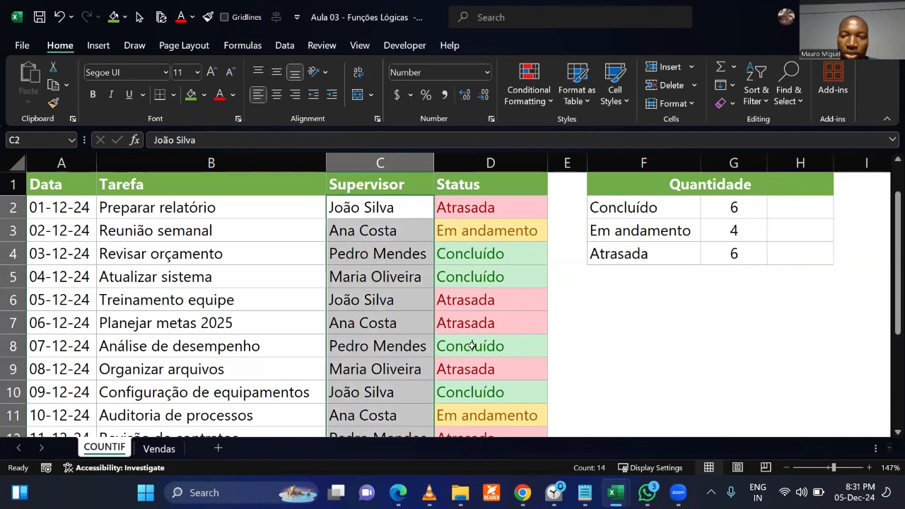
Enter =G2/16 in H2 for the share of Concluído tasks and format the cell as a percentage.
{"action": "left_click", "coordinate": [798, 208]}
{"action": "type", "text": "="}
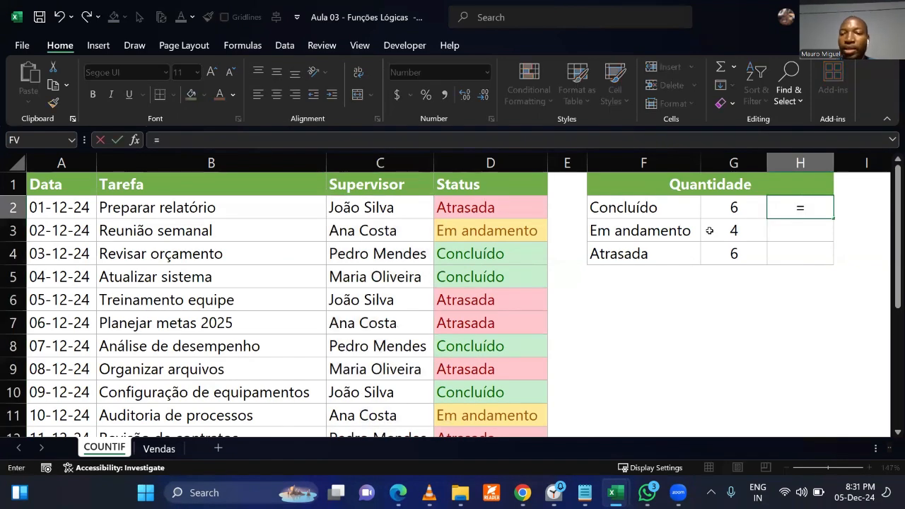
{"action": "left_click", "coordinate": [733, 206]}
{"action": "type", "text": "/16"}
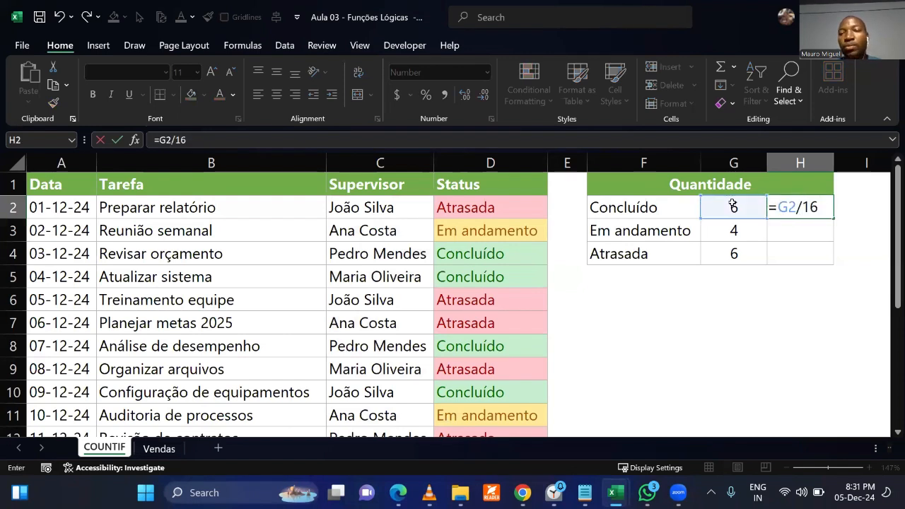
{"action": "key", "text": "Return"}
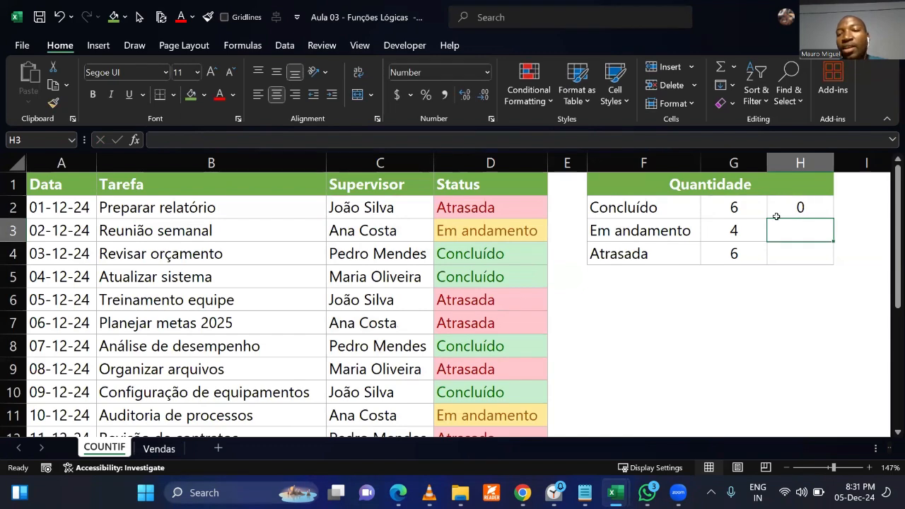
{"action": "left_click", "coordinate": [803, 205]}
{"action": "left_click", "coordinate": [425, 94]}
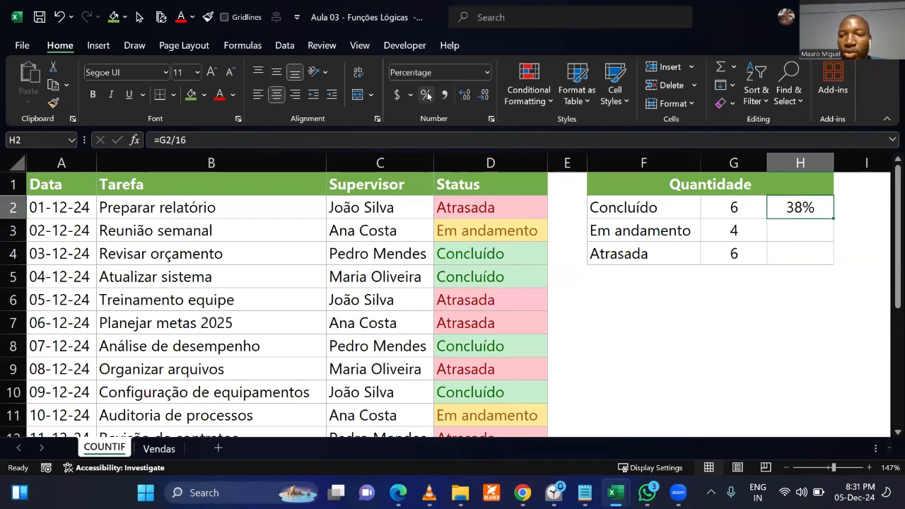
Fill the percentage formula from H2 down to H4 and compare the percentages with the status counts.
{"action": "left_click", "coordinate": [750, 304]}
{"action": "left_click", "coordinate": [793, 210]}
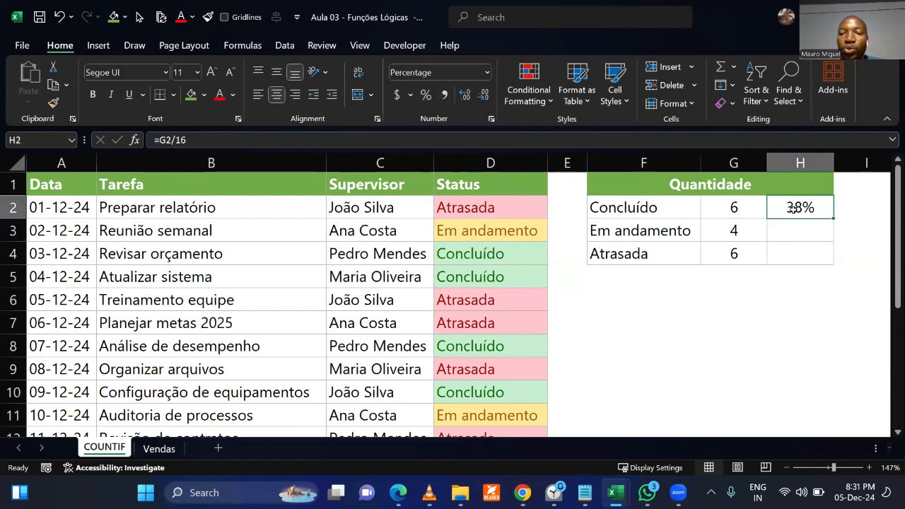
{"action": "left_click_drag", "start_coordinate": [835, 220], "coordinate": [834, 263]}
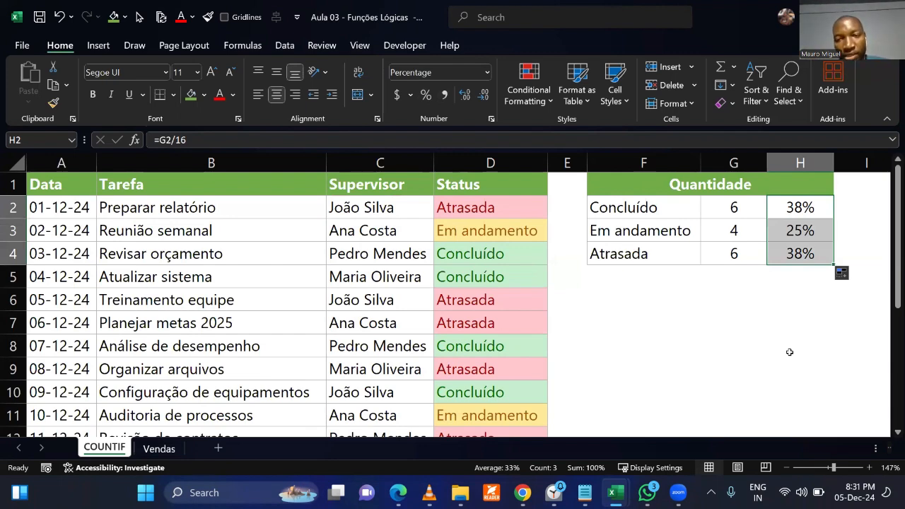
{"action": "left_click", "coordinate": [789, 352]}
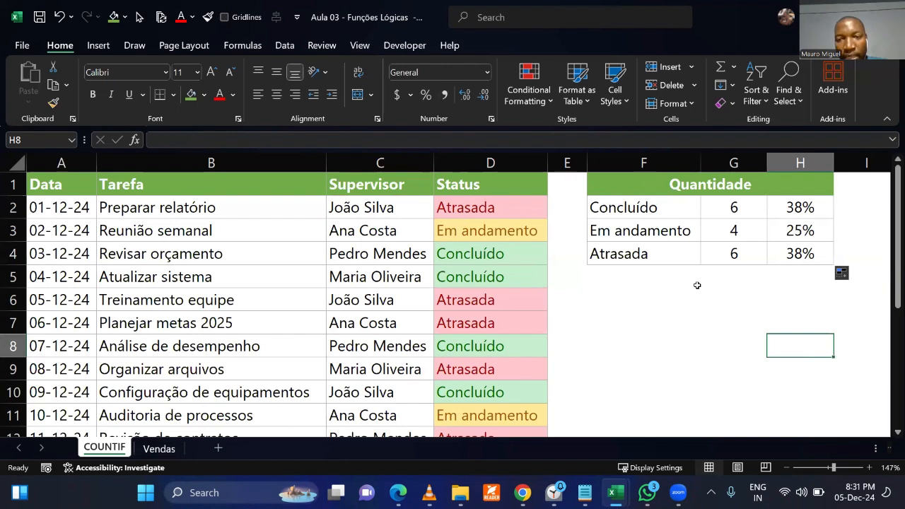
{"action": "left_click_drag", "start_coordinate": [730, 209], "coordinate": [683, 255]}
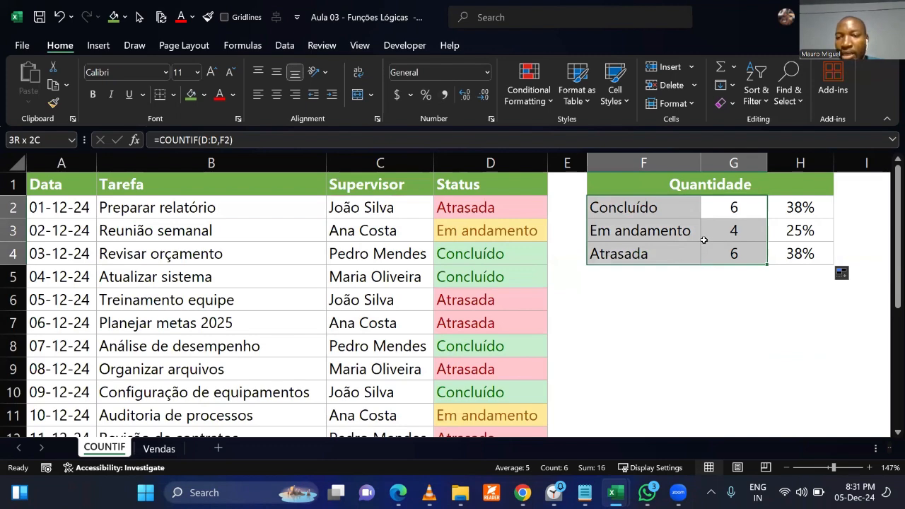
{"action": "left_click_drag", "start_coordinate": [792, 207], "coordinate": [797, 256]}
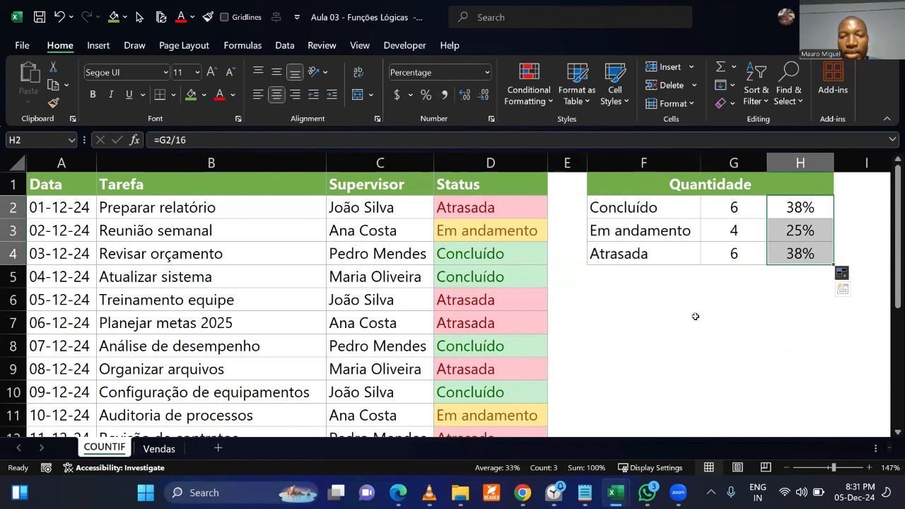
{"action": "left_click", "coordinate": [695, 316]}
Set the status of Revisar orçamento, Atualizar sistema and Análise de desempenho to Atrasada.
{"action": "left_click", "coordinate": [502, 253]}
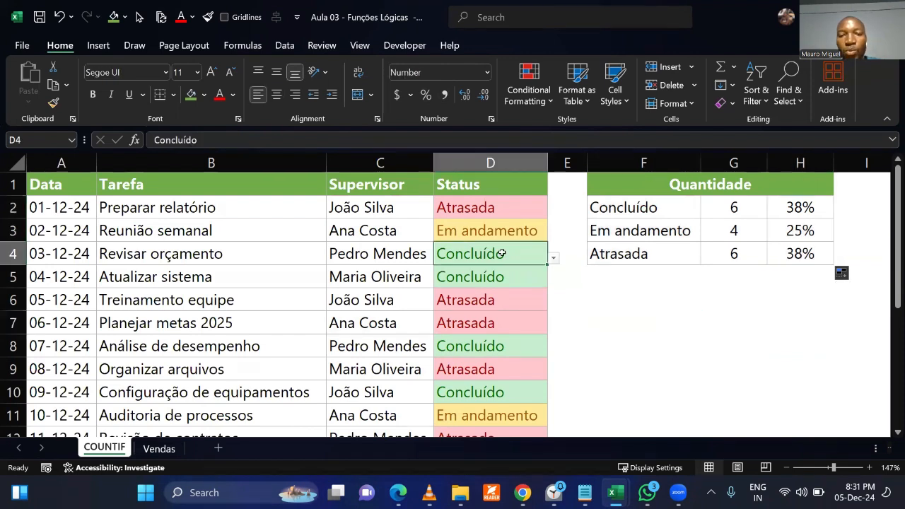
{"action": "left_click", "coordinate": [553, 259]}
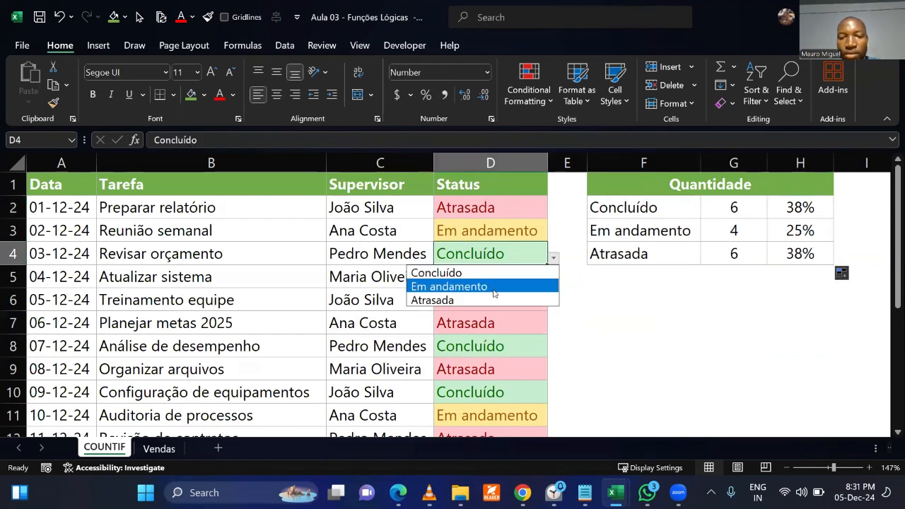
{"action": "left_click", "coordinate": [497, 300]}
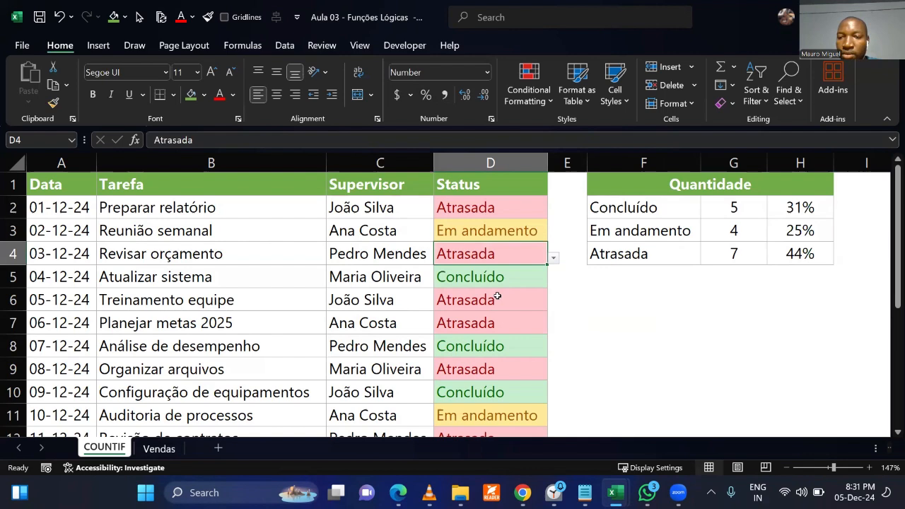
{"action": "left_click", "coordinate": [542, 278]}
{"action": "left_click", "coordinate": [554, 281]}
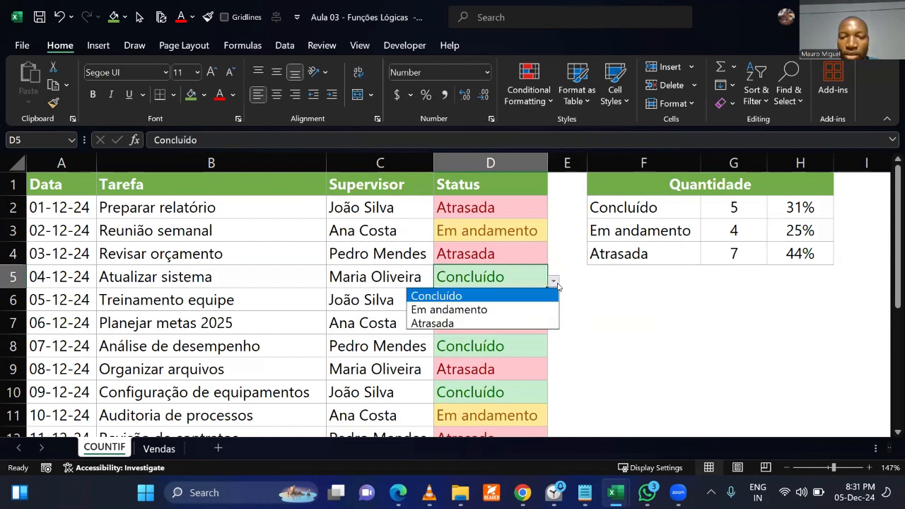
{"action": "left_click", "coordinate": [489, 322]}
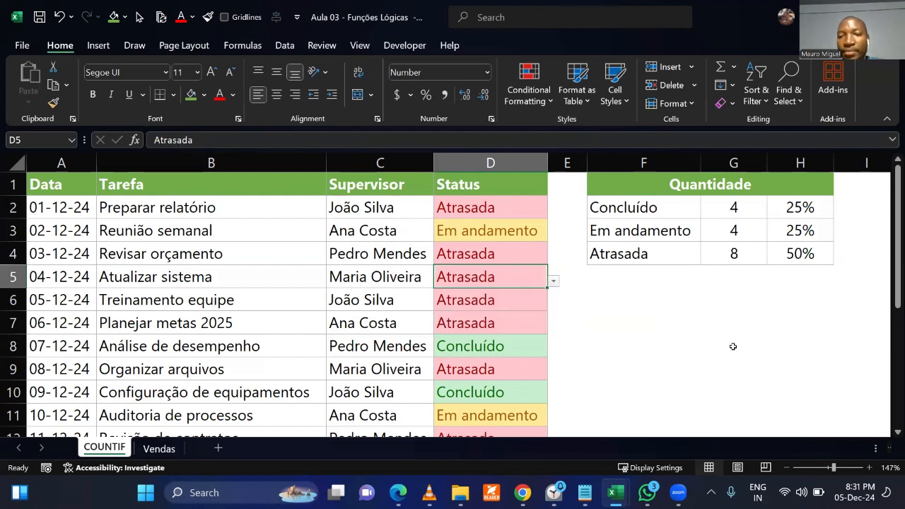
{"action": "left_click", "coordinate": [513, 346]}
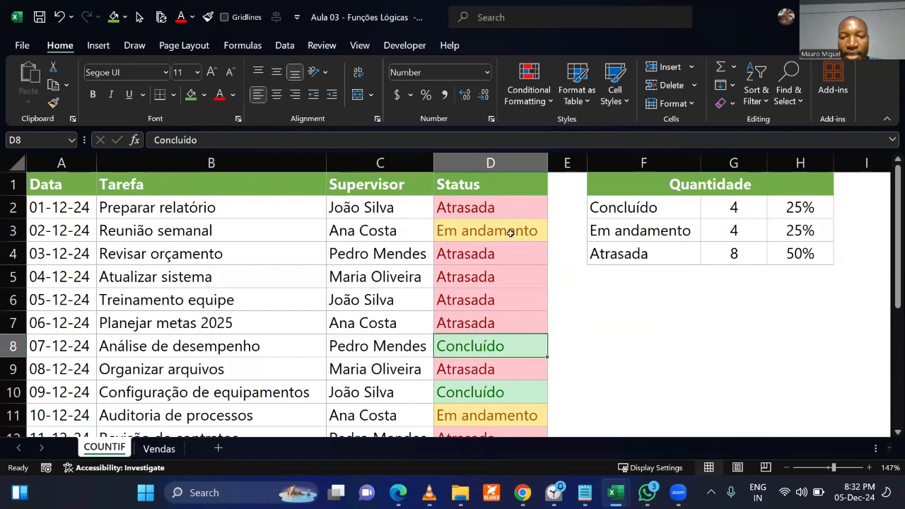
{"action": "type", "text": "Atrasada"}
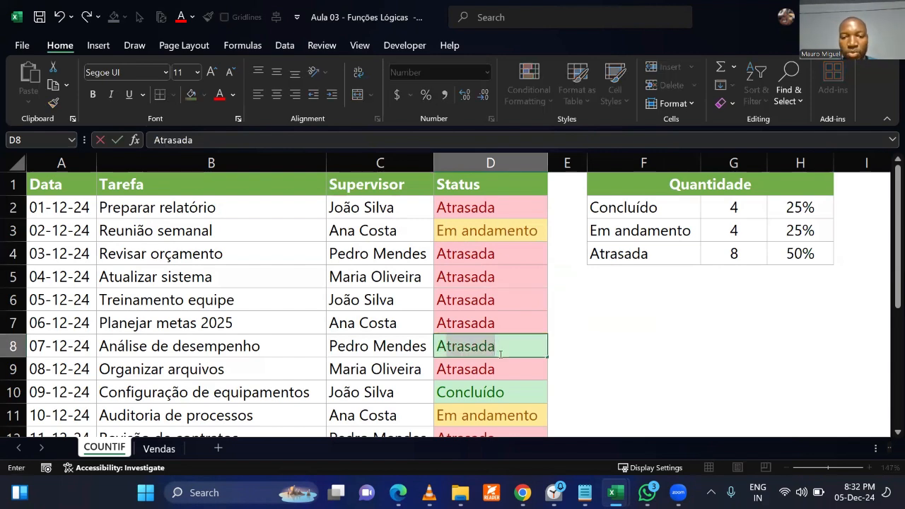
{"action": "key", "text": "Return"}
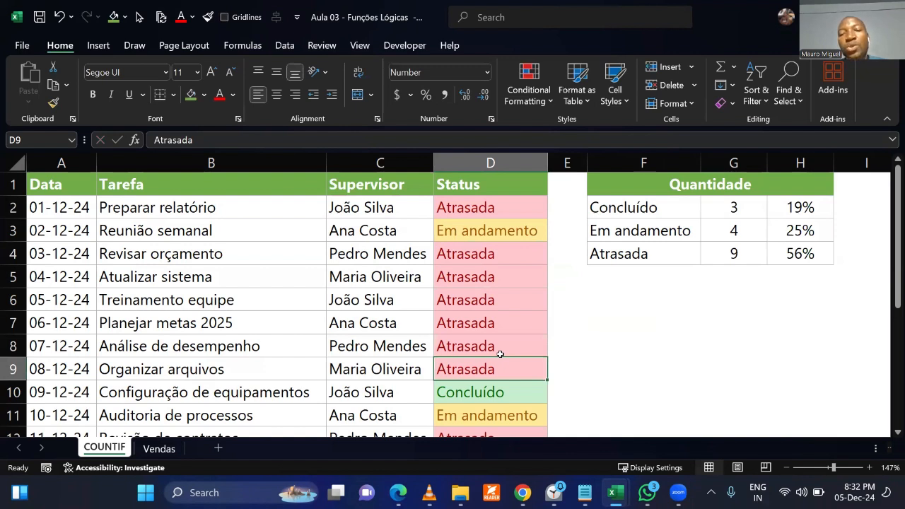
{"action": "left_click", "coordinate": [673, 327]}
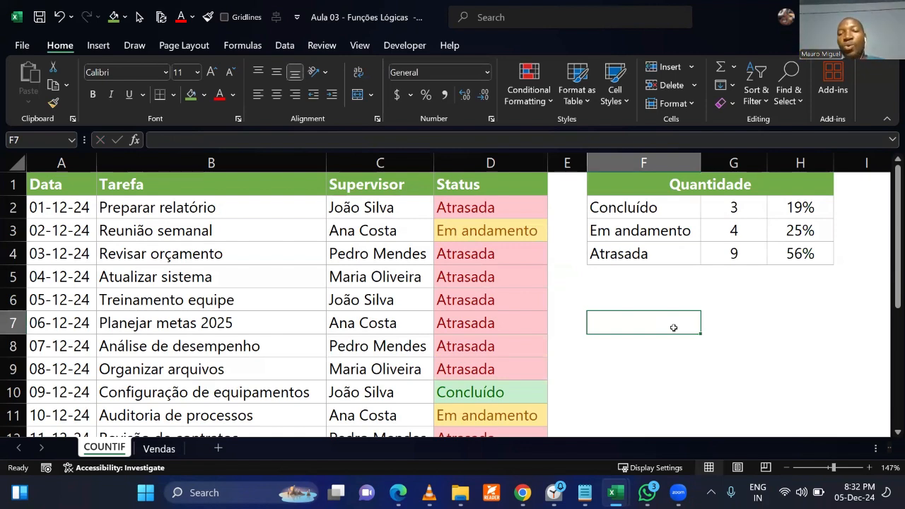
Clear the percentage formulas from column H of the Quantidade table.
{"action": "left_click", "coordinate": [748, 208]}
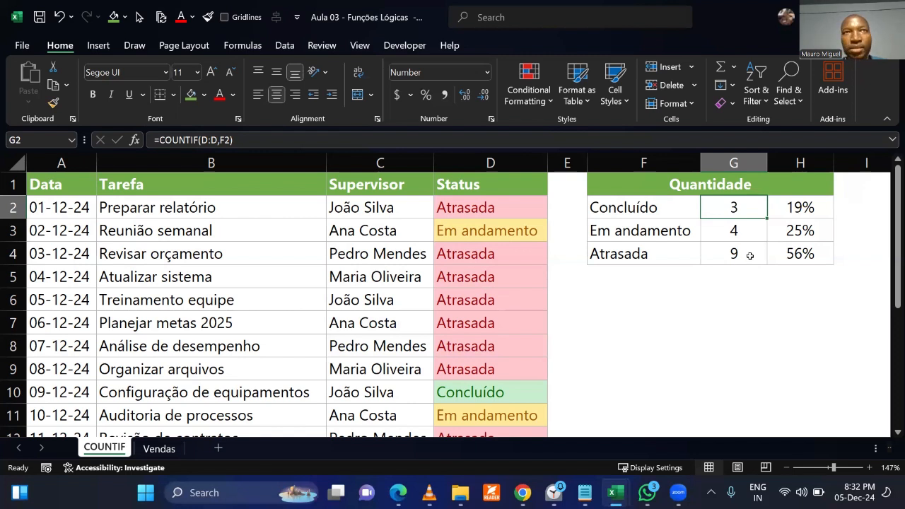
{"action": "left_click_drag", "start_coordinate": [789, 207], "coordinate": [808, 262]}
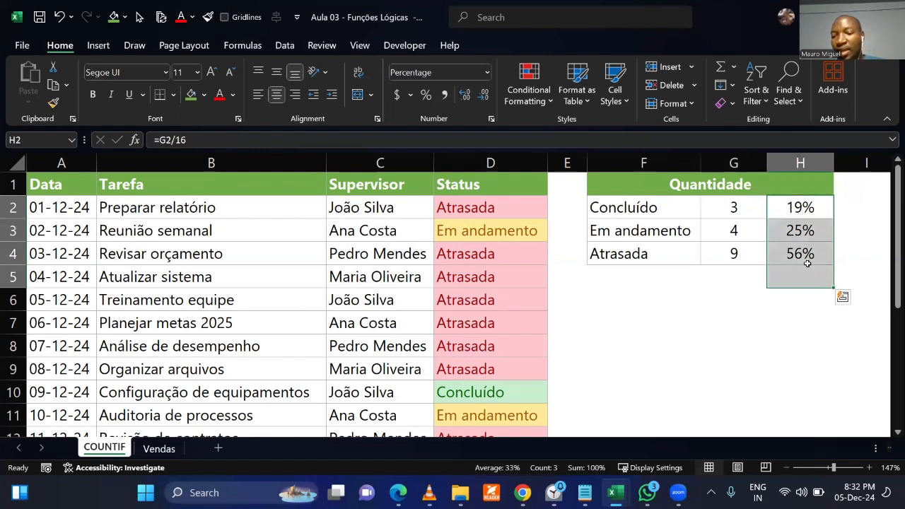
{"action": "key", "text": "Delete"}
{"action": "left_click", "coordinate": [595, 325]}
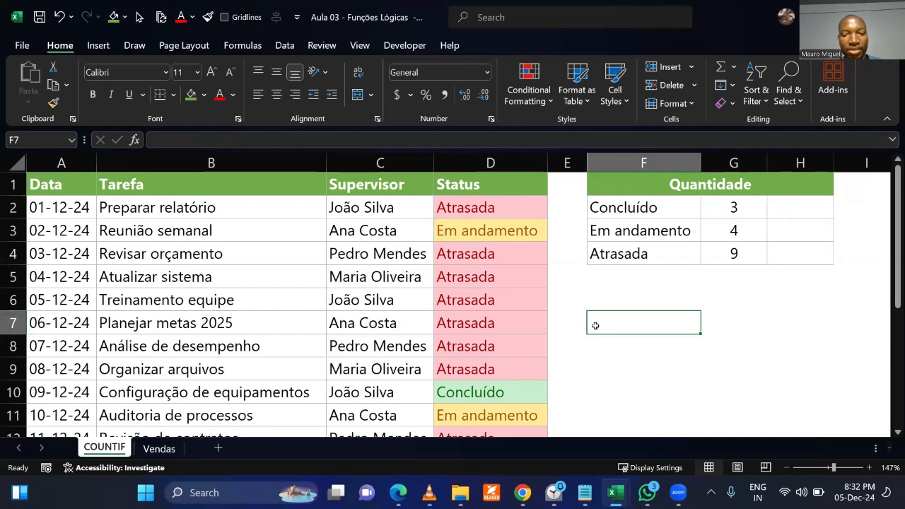
Handwrite the percentage formula P = N.F / N.P in red below the Quantidade table and circle its numerator and denominator.
{"action": "key", "text": "ctrl+2"}
{"action": "mouse_move", "coordinate": [574, 294]}
{"action": "left_mouse_down"}
{"action": "mouse_move", "coordinate": [571, 361]}
{"action": "mouse_move", "coordinate": [565, 315]}
{"action": "mouse_move", "coordinate": [649, 333]}
{"action": "left_mouse_up"}
{"action": "left_click_drag", "start_coordinate": [624, 362], "coordinate": [820, 348]}
{"action": "mouse_move", "coordinate": [720, 334]}
{"action": "left_mouse_down"}
{"action": "mouse_move", "coordinate": [740, 325]}
{"action": "mouse_move", "coordinate": [741, 285]}
{"action": "mouse_move", "coordinate": [780, 321]}
{"action": "left_mouse_up"}
{"action": "left_click_drag", "start_coordinate": [770, 283], "coordinate": [808, 280]}
{"action": "left_click_drag", "start_coordinate": [778, 308], "coordinate": [807, 303]}
{"action": "mouse_move", "coordinate": [722, 367]}
{"action": "left_mouse_down"}
{"action": "mouse_move", "coordinate": [740, 385]}
{"action": "mouse_move", "coordinate": [748, 364]}
{"action": "mouse_move", "coordinate": [785, 375]}
{"action": "mouse_move", "coordinate": [789, 413]}
{"action": "left_mouse_up"}
{"action": "left_click", "coordinate": [761, 401]}
{"action": "left_click_drag", "start_coordinate": [782, 362], "coordinate": [786, 385]}
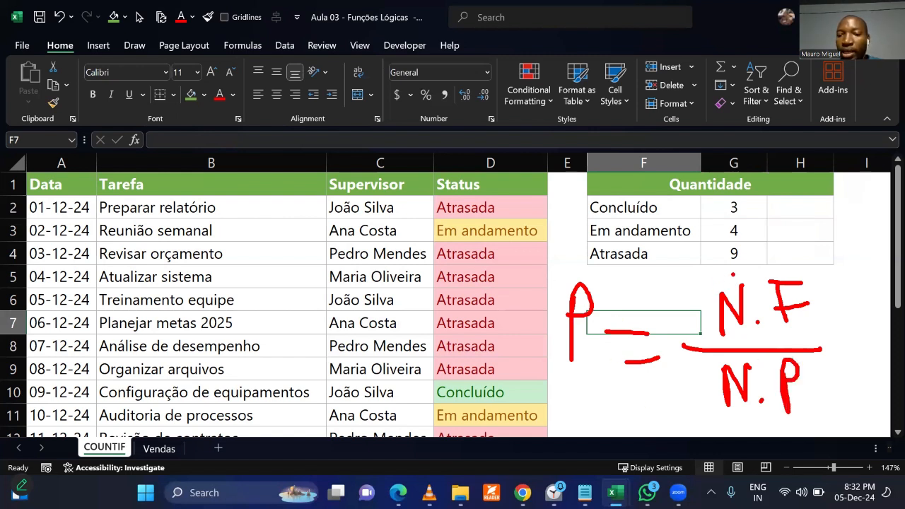
{"action": "mouse_move", "coordinate": [736, 270]}
{"action": "left_mouse_down"}
{"action": "mouse_move", "coordinate": [716, 275]}
{"action": "mouse_move", "coordinate": [702, 307]}
{"action": "mouse_move", "coordinate": [738, 347]}
{"action": "mouse_move", "coordinate": [814, 326]}
{"action": "mouse_move", "coordinate": [824, 291]}
{"action": "mouse_move", "coordinate": [730, 269]}
{"action": "left_mouse_up"}
{"action": "mouse_move", "coordinate": [732, 355]}
{"action": "left_mouse_down"}
{"action": "mouse_move", "coordinate": [710, 424]}
{"action": "mouse_move", "coordinate": [800, 423]}
{"action": "mouse_move", "coordinate": [789, 355]}
{"action": "mouse_move", "coordinate": [709, 367]}
{"action": "left_mouse_up"}
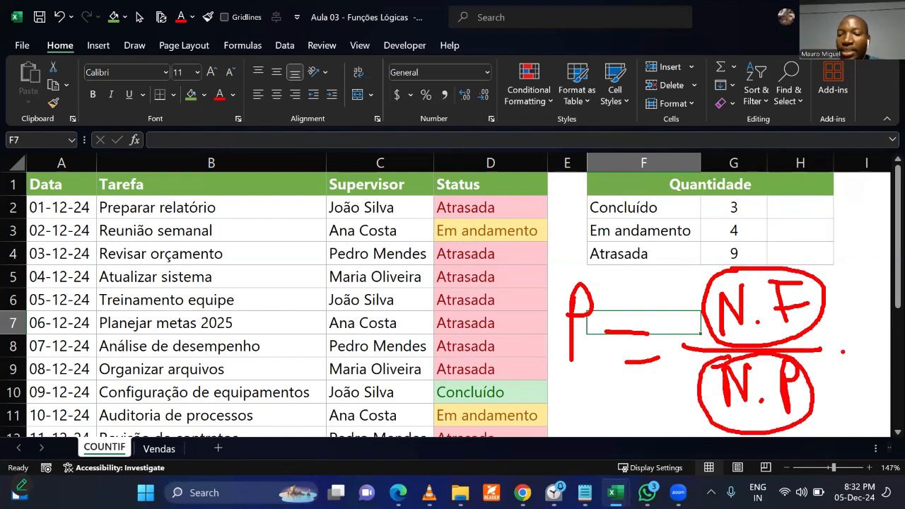
Handwrite 100% in red below the P of the percentage formula and clear all the handwriting.
{"action": "mouse_move", "coordinate": [574, 389]}
{"action": "left_mouse_down"}
{"action": "mouse_move", "coordinate": [578, 424]}
{"action": "mouse_move", "coordinate": [600, 389]}
{"action": "mouse_move", "coordinate": [618, 415]}
{"action": "mouse_move", "coordinate": [625, 389]}
{"action": "mouse_move", "coordinate": [651, 393]}
{"action": "mouse_move", "coordinate": [642, 419]}
{"action": "left_mouse_up"}
{"action": "left_click_drag", "start_coordinate": [641, 384], "coordinate": [661, 417]}
{"action": "left_click", "coordinate": [637, 434]}
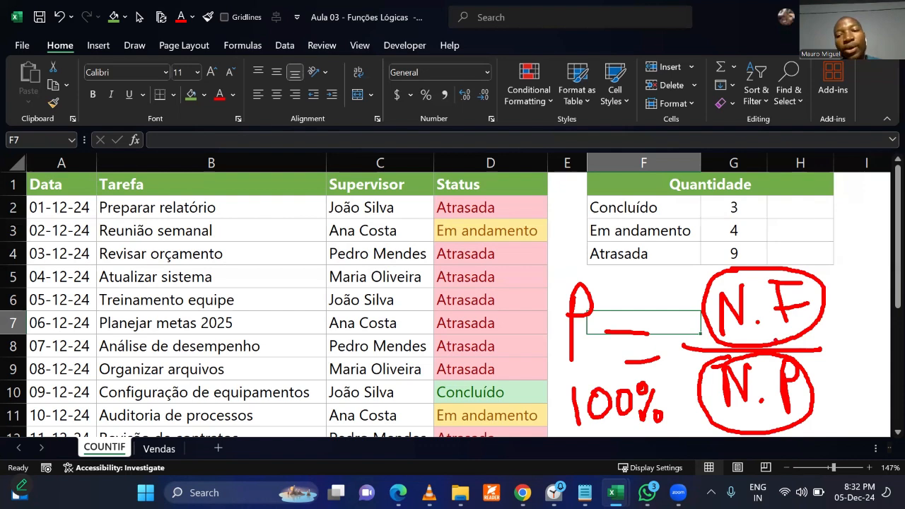
{"action": "key", "text": "Escape"}
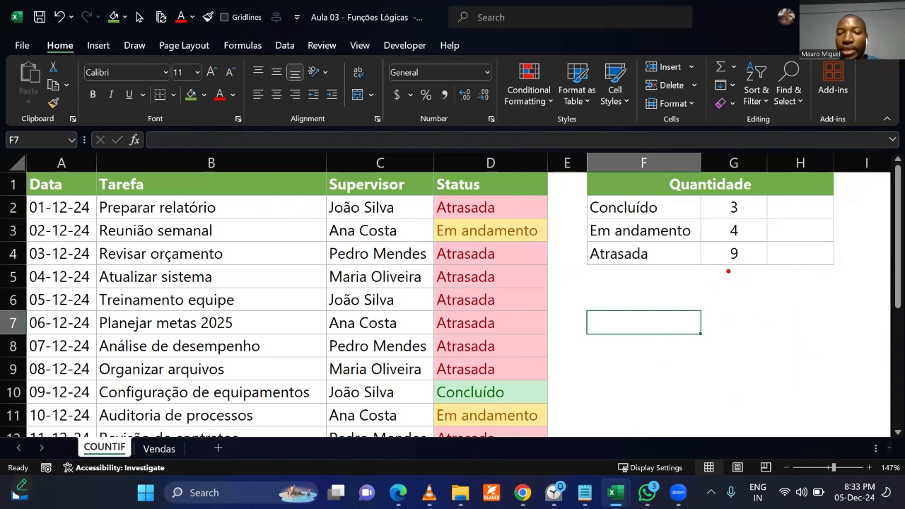
Handwrite the task total 16 in red below the counts in column G and clear it.
{"action": "left_click_drag", "start_coordinate": [719, 269], "coordinate": [718, 304]}
{"action": "mouse_move", "coordinate": [743, 269]}
{"action": "left_mouse_down"}
{"action": "mouse_move", "coordinate": [748, 290]}
{"action": "mouse_move", "coordinate": [738, 293]}
{"action": "left_mouse_up"}
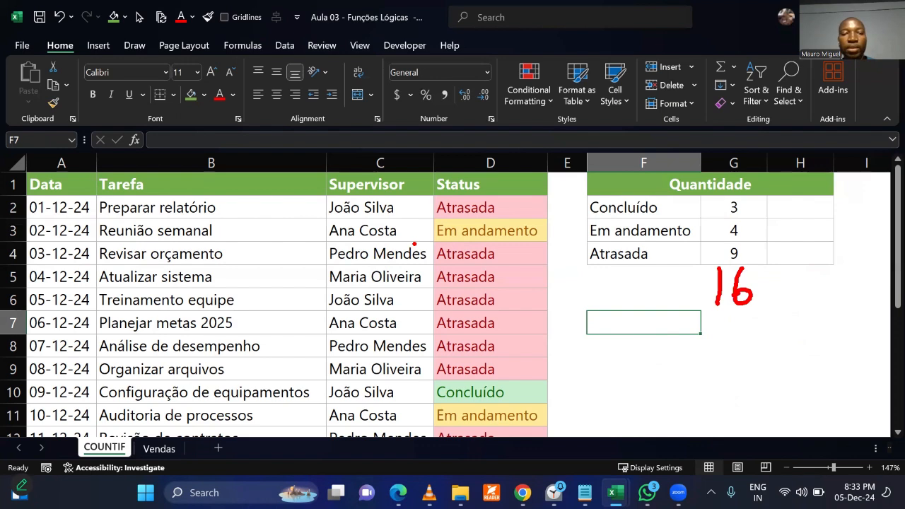
{"action": "key", "text": "Escape"}
Check the total number of tasks by selecting the Supervisor entries from C2 to the end of the list.
{"action": "left_click", "coordinate": [383, 208]}
{"action": "key", "text": "ctrl+shift+Down"}
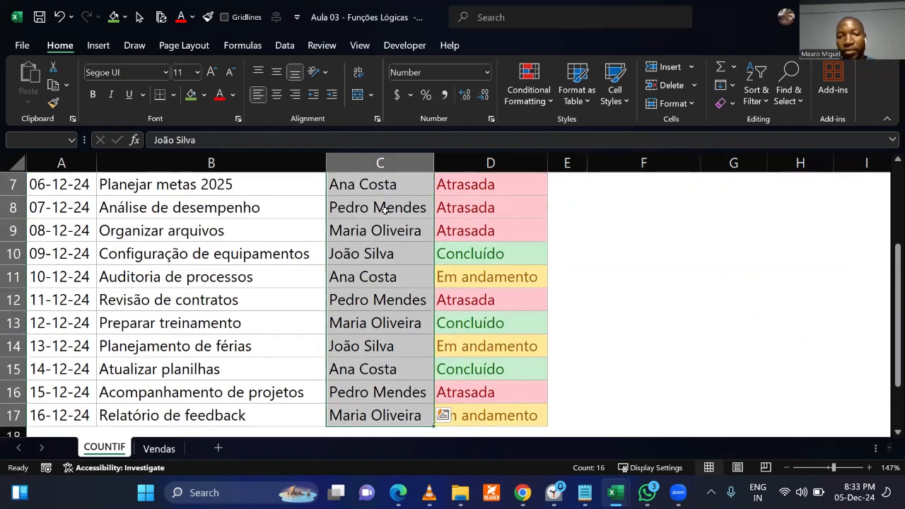
{"action": "scroll", "coordinate": [382, 208], "scroll_direction": "up", "scroll_amount": 2}
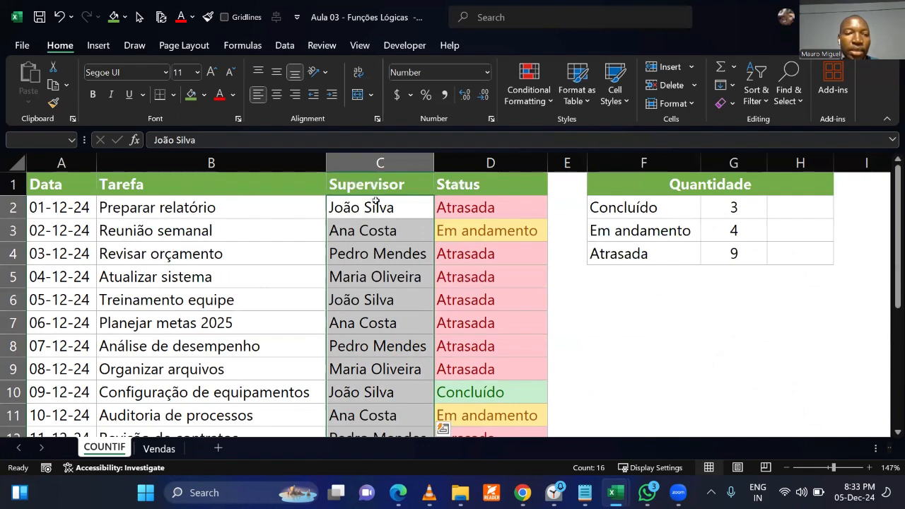
{"action": "scroll", "coordinate": [454, 369], "scroll_direction": "down", "scroll_amount": 4}
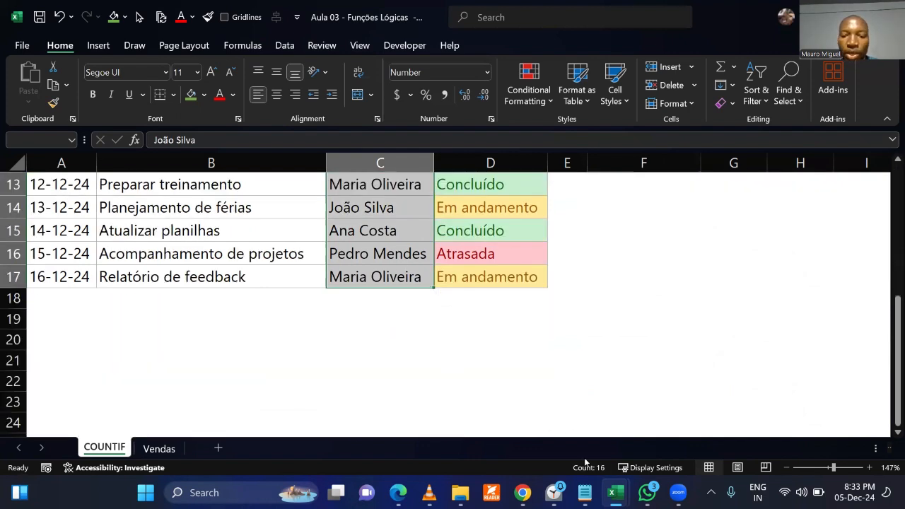
{"action": "scroll", "coordinate": [595, 394], "scroll_direction": "up", "scroll_amount": 4}
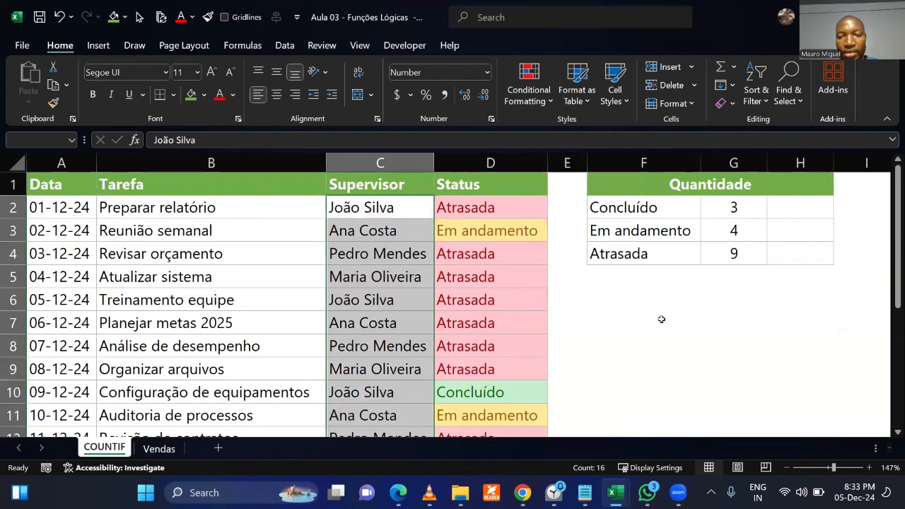
{"action": "left_click", "coordinate": [653, 318]}
Handwrite the fractions 3/16, 4/16 and 9/16 in red beside the three status counts and clear them.
{"action": "key", "text": "ctrl+2"}
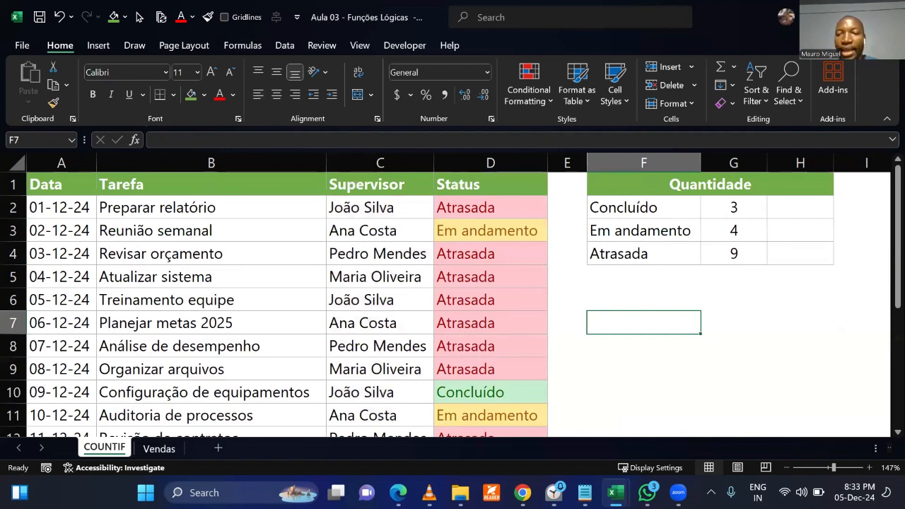
{"action": "mouse_move", "coordinate": [773, 192]}
{"action": "left_mouse_down"}
{"action": "mouse_move", "coordinate": [785, 202]}
{"action": "mouse_move", "coordinate": [777, 215]}
{"action": "mouse_move", "coordinate": [790, 224]}
{"action": "left_mouse_up"}
{"action": "left_click_drag", "start_coordinate": [807, 192], "coordinate": [804, 218]}
{"action": "left_click_drag", "start_coordinate": [821, 185], "coordinate": [789, 249]}
{"action": "left_click_drag", "start_coordinate": [801, 222], "coordinate": [797, 244]}
{"action": "mouse_move", "coordinate": [811, 221]}
{"action": "left_mouse_down"}
{"action": "mouse_move", "coordinate": [808, 246]}
{"action": "mouse_move", "coordinate": [819, 236]}
{"action": "mouse_move", "coordinate": [789, 283]}
{"action": "left_mouse_up"}
{"action": "mouse_move", "coordinate": [810, 252]}
{"action": "left_mouse_down"}
{"action": "mouse_move", "coordinate": [806, 287]}
{"action": "mouse_move", "coordinate": [819, 287]}
{"action": "left_mouse_up"}
{"action": "left_click_drag", "start_coordinate": [839, 253], "coordinate": [830, 273]}
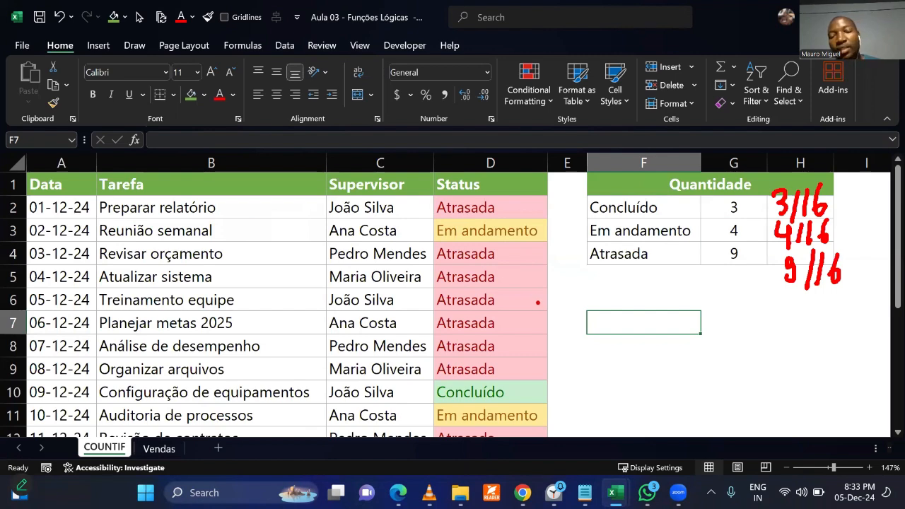
{"action": "key", "text": "Escape"}
Write the Concluído percentage formula =G2/16 in cell H2.
{"action": "left_click", "coordinate": [792, 206]}
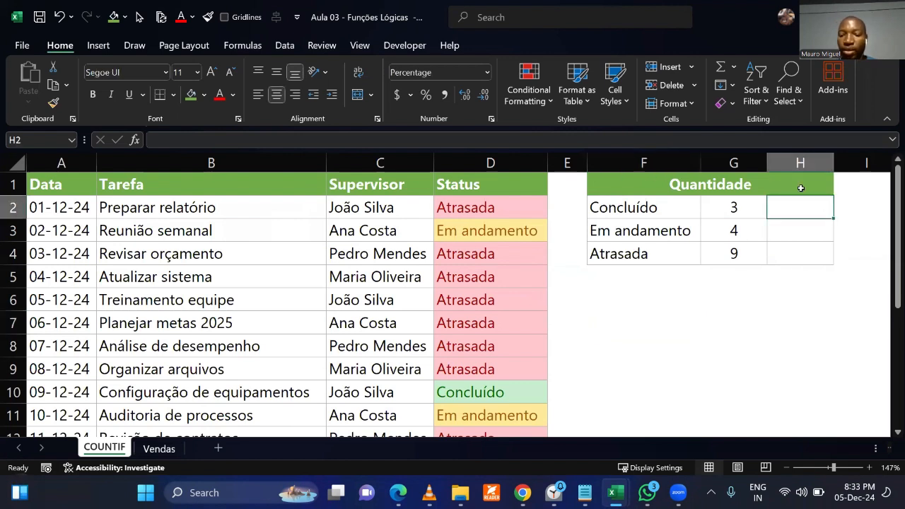
{"action": "type", "text": "="}
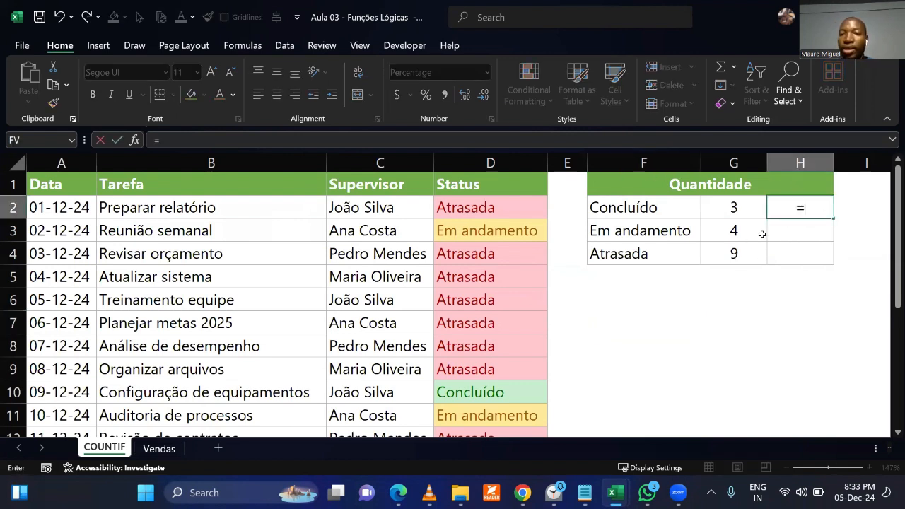
{"action": "left_click", "coordinate": [731, 206]}
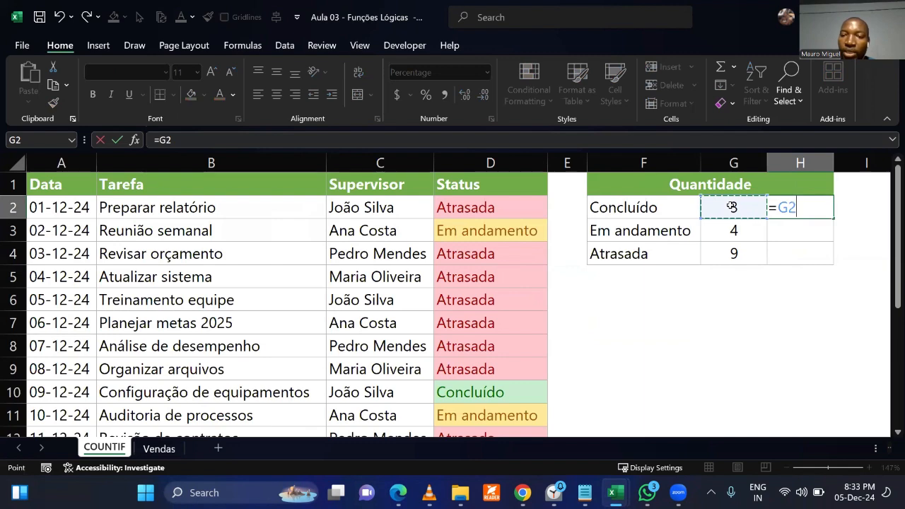
{"action": "type", "text": "/1"}
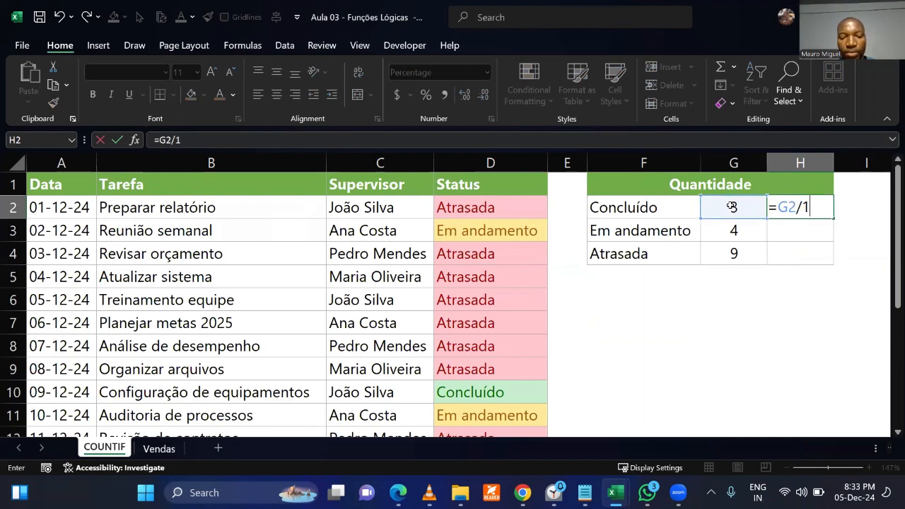
{"action": "type", "text": "6"}
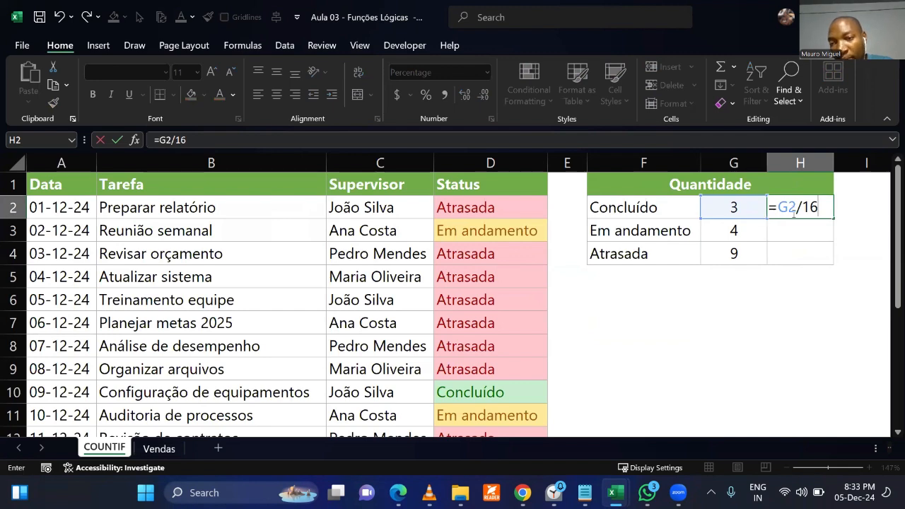
Replace the G2 reference in the H2 formula with the fixed number 3, giving =3/16.
{"action": "key", "text": "F2"}
{"action": "key", "text": "Left"}
{"action": "key", "text": "Left"}
{"action": "key", "text": "Left"}
{"action": "key", "text": "BackSpace"}
{"action": "key", "text": "BackSpace"}
{"action": "key", "text": "Delete"}
{"action": "type", "text": "3"}
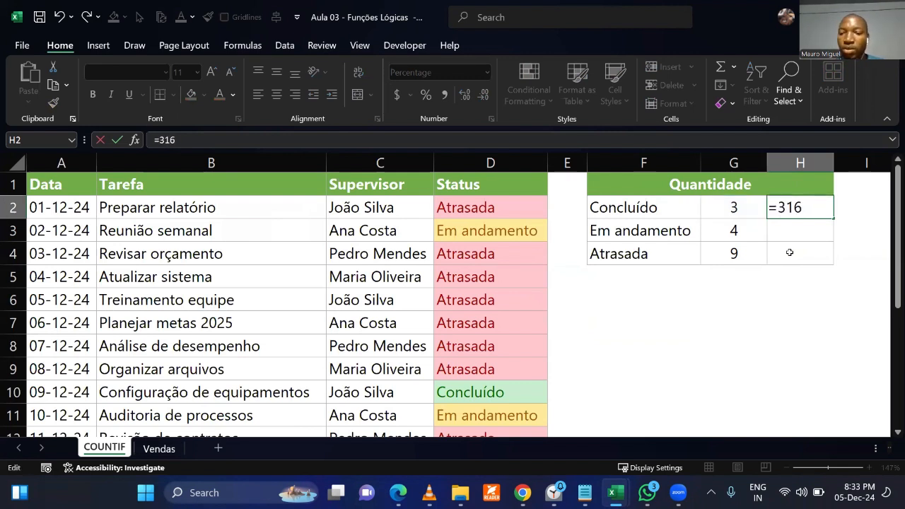
{"action": "type", "text": "/"}
{"action": "key", "text": "Return"}
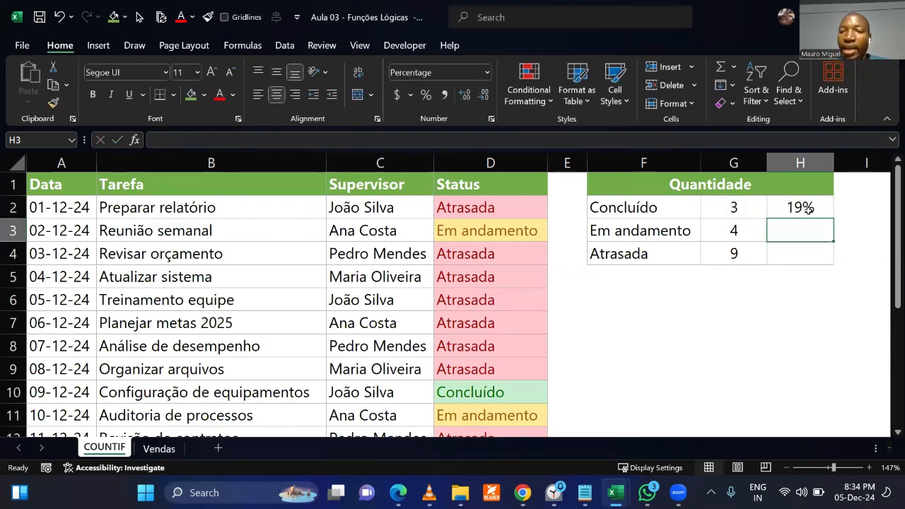
Fill the fixed formula =3/16 from H2 down to H4 and inspect the copied formula in H3.
{"action": "left_click", "coordinate": [802, 207]}
{"action": "left_click_drag", "start_coordinate": [834, 218], "coordinate": [814, 331]}
{"action": "double_click", "coordinate": [791, 232]}
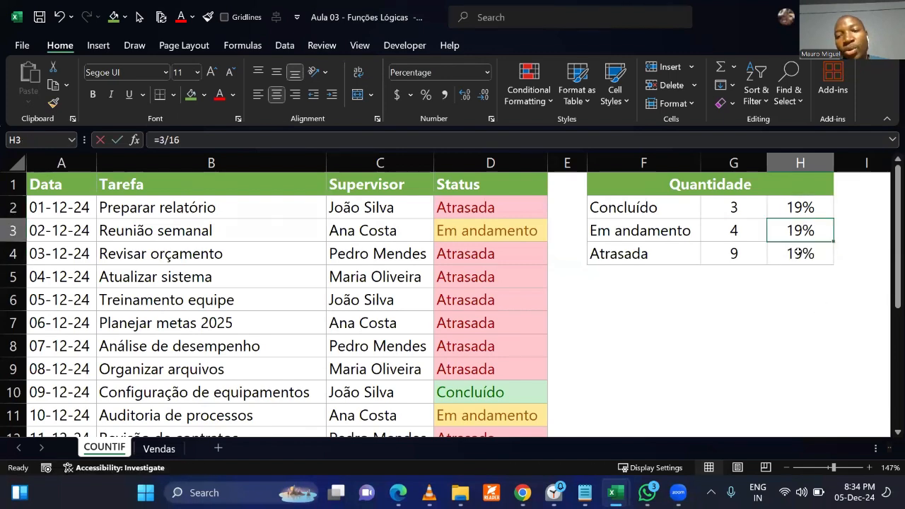
{"action": "key", "text": "Escape"}
Change the H2 formula back to =G2/16 by replacing the fixed 3 with the count cell reference.
{"action": "left_click", "coordinate": [783, 214]}
{"action": "double_click", "coordinate": [783, 216]}
{"action": "key", "text": "BackSpace"}
{"action": "left_click", "coordinate": [742, 207]}
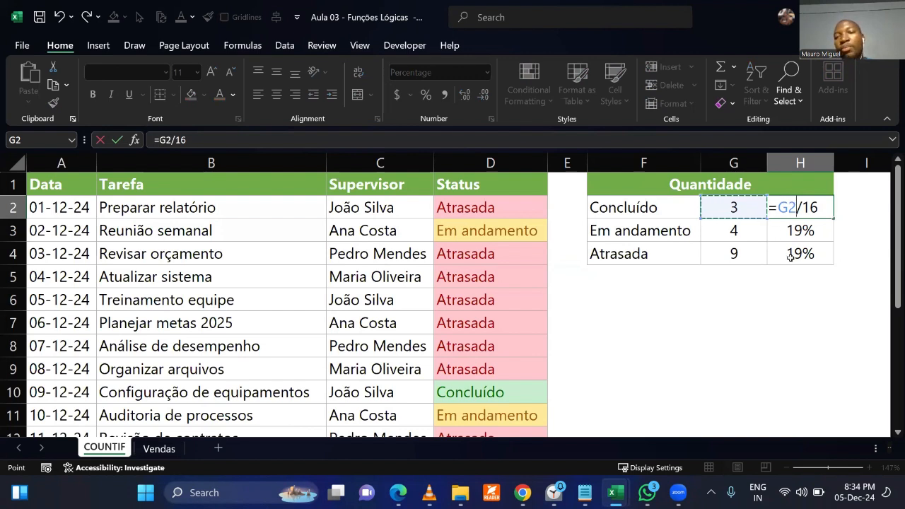
{"action": "key", "text": "Return"}
Fill the percentage formula =G2/16 from H2 down to H4.
{"action": "left_click", "coordinate": [823, 210]}
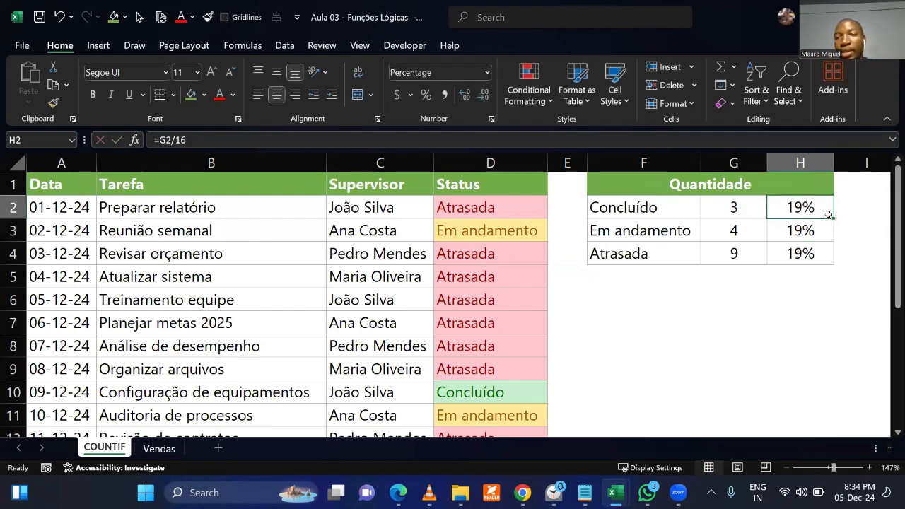
{"action": "left_click_drag", "start_coordinate": [833, 218], "coordinate": [838, 257]}
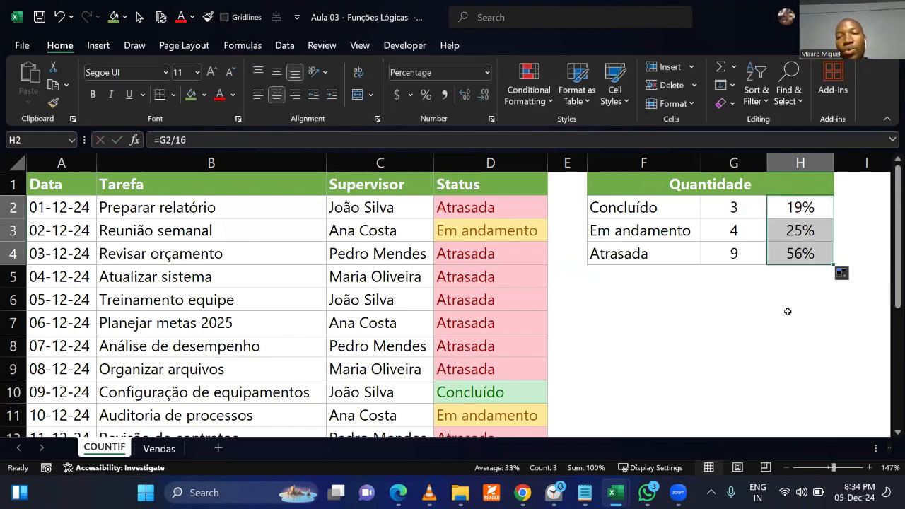
{"action": "left_click", "coordinate": [788, 314]}
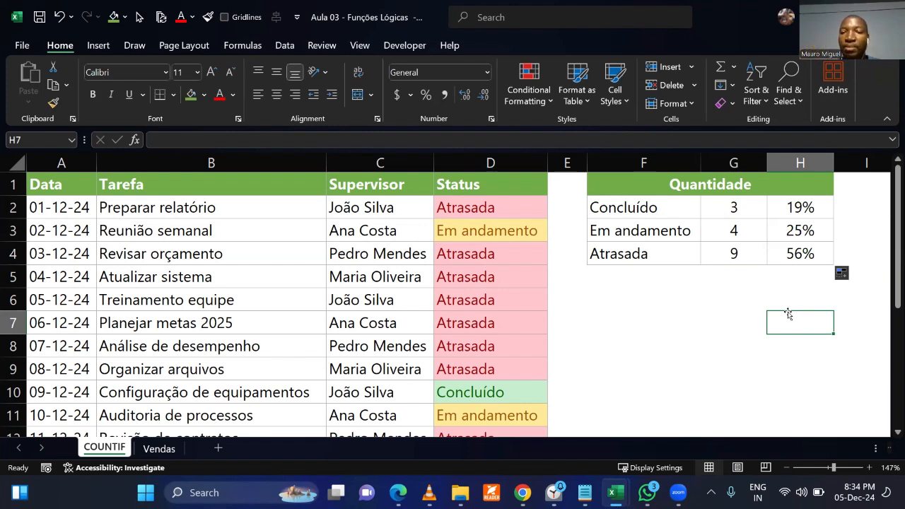
Review the finished Quantidade table, switch to the Vendas sheet and highlight its sales data from A1 to F14.
{"action": "left_click", "coordinate": [645, 246]}
{"action": "left_click", "coordinate": [670, 325]}
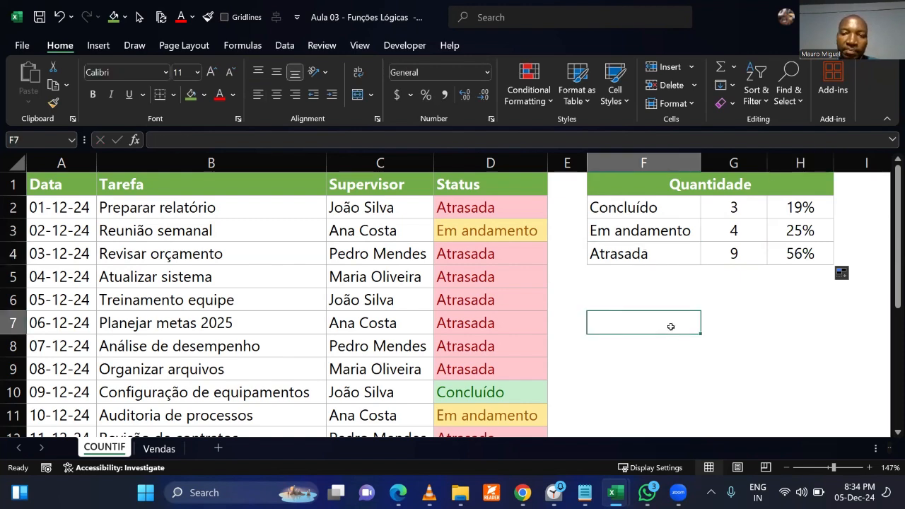
{"action": "left_click_drag", "start_coordinate": [639, 212], "coordinate": [775, 246]}
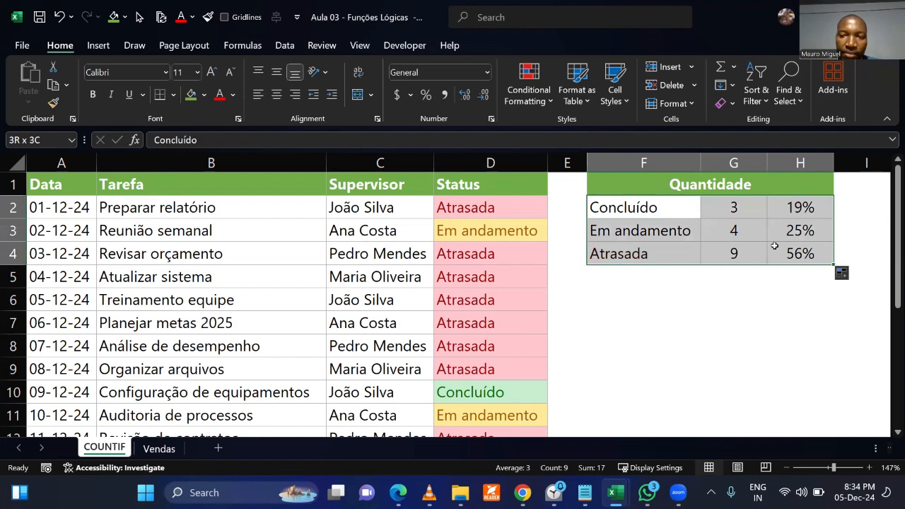
{"action": "left_click", "coordinate": [169, 434]}
{"action": "left_click", "coordinate": [159, 448]}
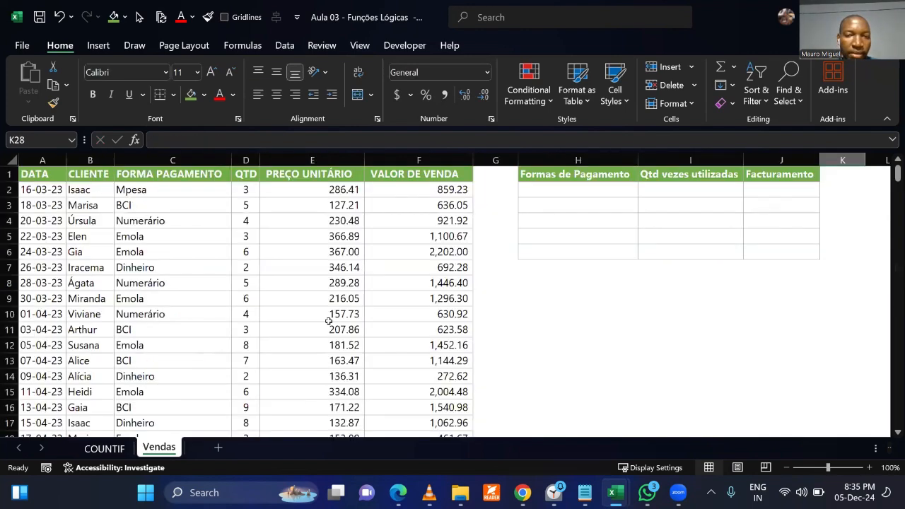
{"action": "left_click", "coordinate": [332, 316]}
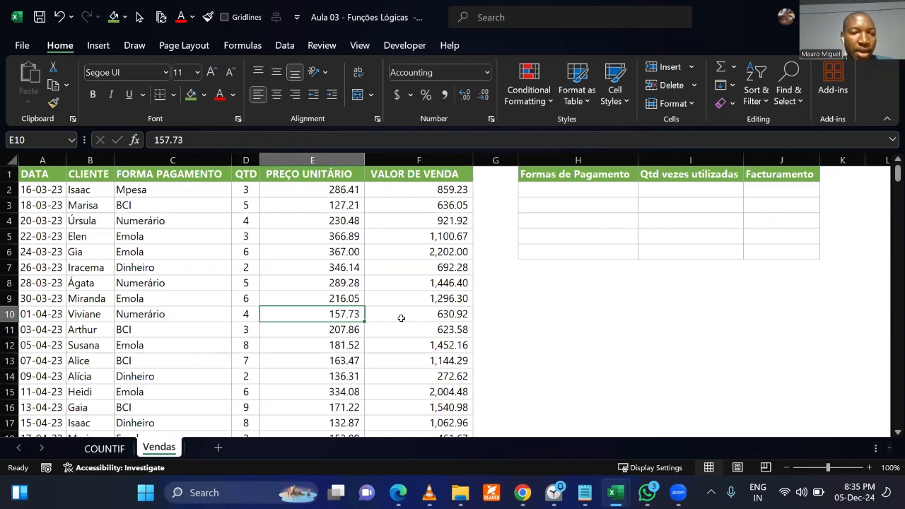
{"action": "left_click", "coordinate": [540, 325]}
{"action": "left_click_drag", "start_coordinate": [43, 177], "coordinate": [418, 380]}
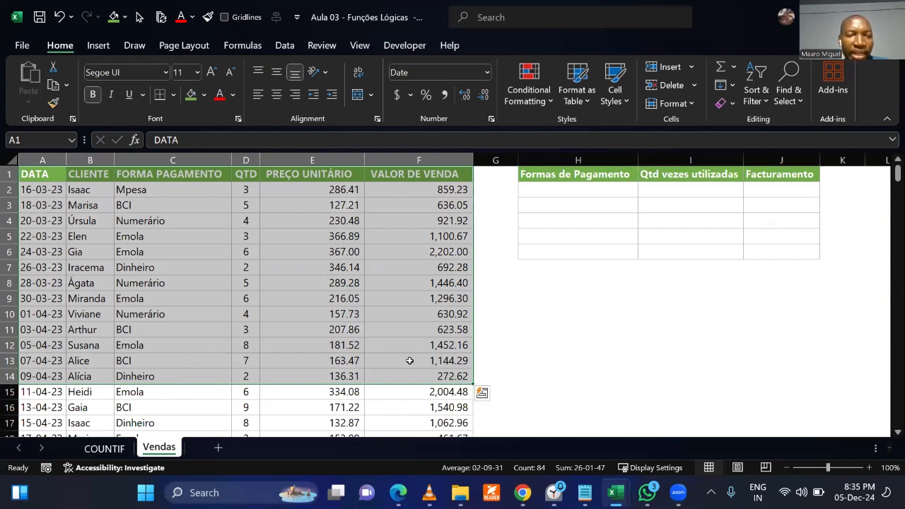
Examine the payment methods in the FORMA PAGAMENTO column down the sales list and return to the empty summary table.
{"action": "left_click", "coordinate": [198, 238]}
{"action": "left_click", "coordinate": [211, 309]}
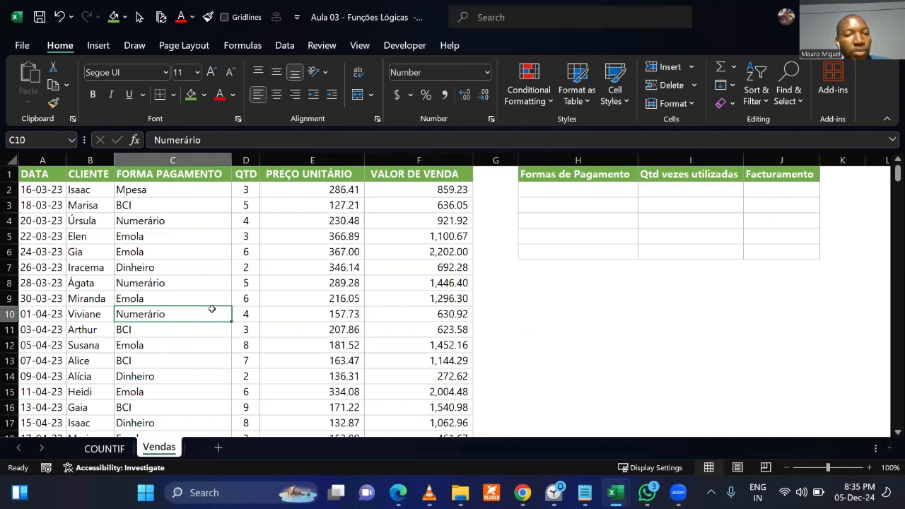
{"action": "left_click", "coordinate": [142, 188]}
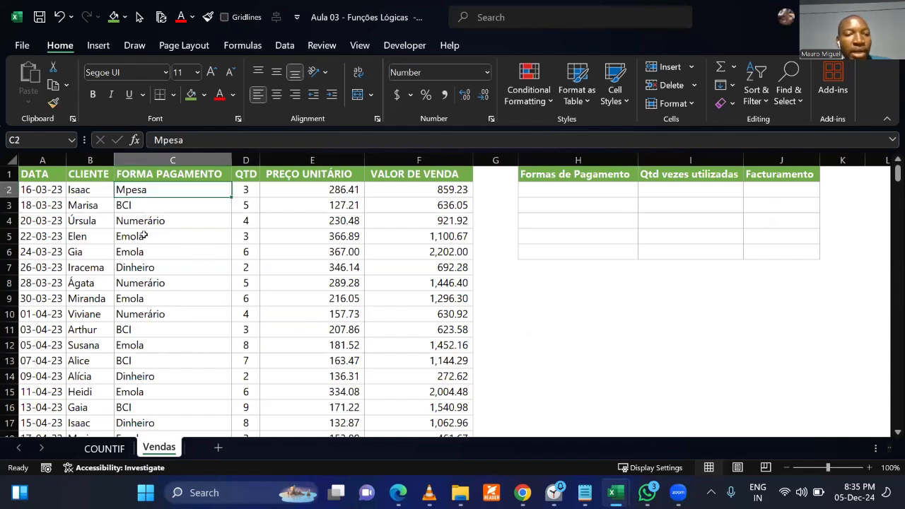
{"action": "left_click", "coordinate": [144, 236]}
{"action": "left_click", "coordinate": [145, 256]}
{"action": "left_click", "coordinate": [141, 301]}
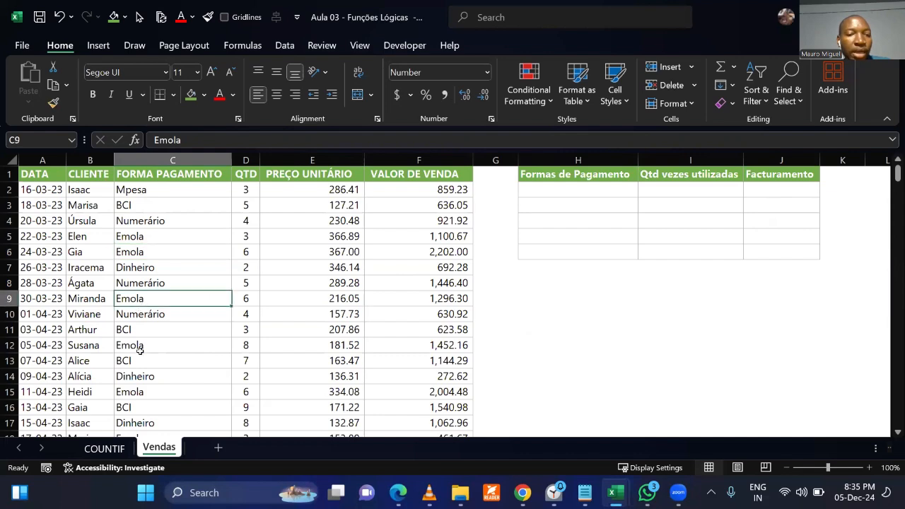
{"action": "left_click", "coordinate": [140, 356]}
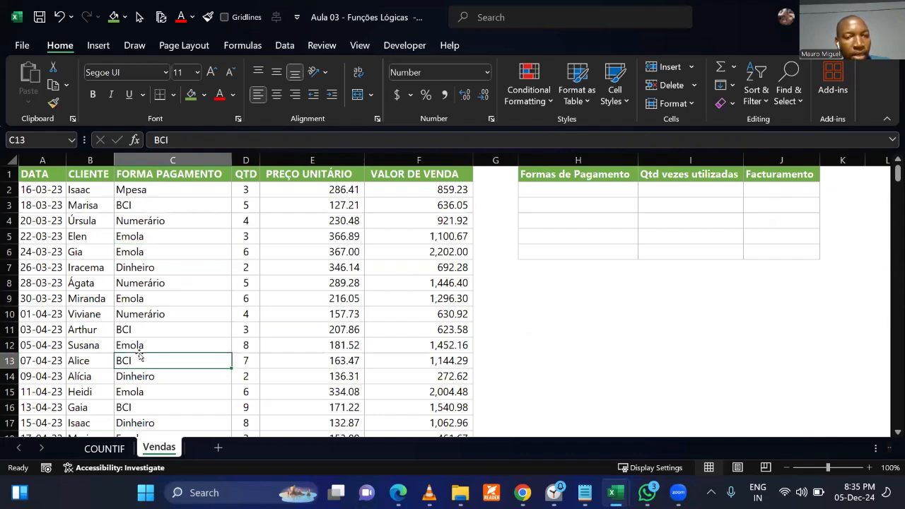
{"action": "left_click", "coordinate": [192, 309]}
{"action": "scroll", "coordinate": [192, 308], "scroll_direction": "down", "scroll_amount": 10}
{"action": "scroll", "coordinate": [191, 308], "scroll_direction": "down", "scroll_amount": 20}
{"action": "scroll", "coordinate": [190, 310], "scroll_direction": "down", "scroll_amount": 16}
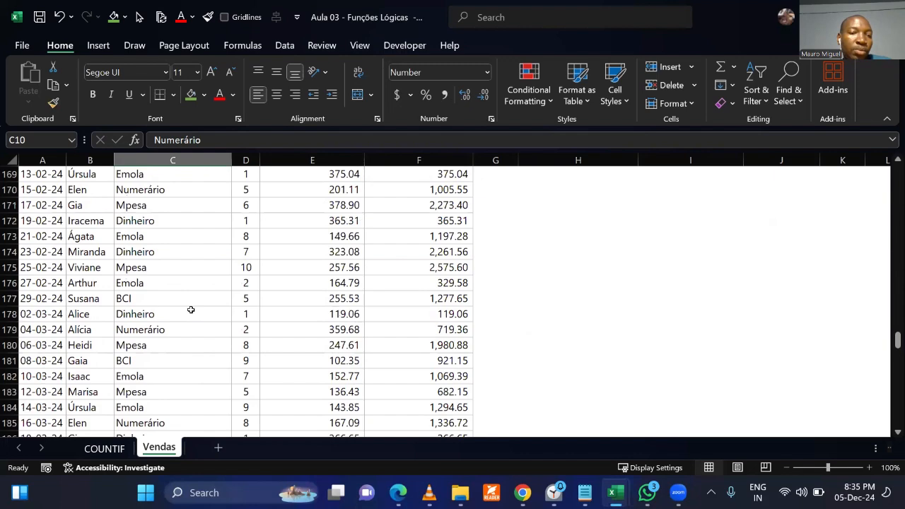
{"action": "scroll", "coordinate": [191, 310], "scroll_direction": "down", "scroll_amount": 7}
{"action": "left_click_drag", "start_coordinate": [173, 190], "coordinate": [179, 360]}
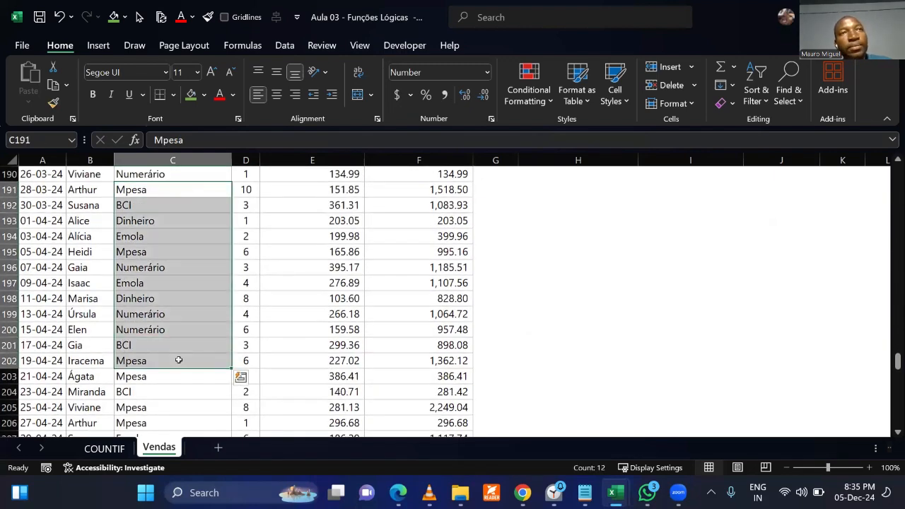
{"action": "left_click", "coordinate": [563, 346]}
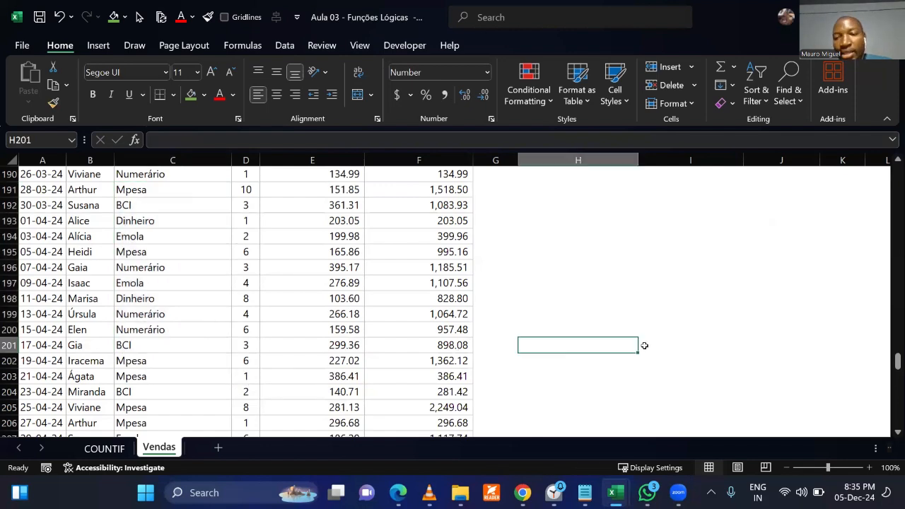
{"action": "left_click_drag", "start_coordinate": [895, 362], "coordinate": [894, 173]}
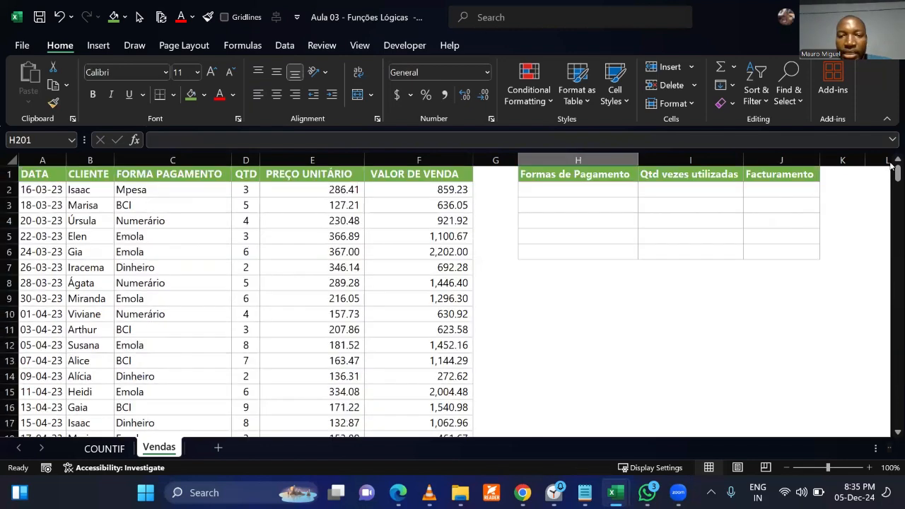
{"action": "left_click", "coordinate": [536, 293]}
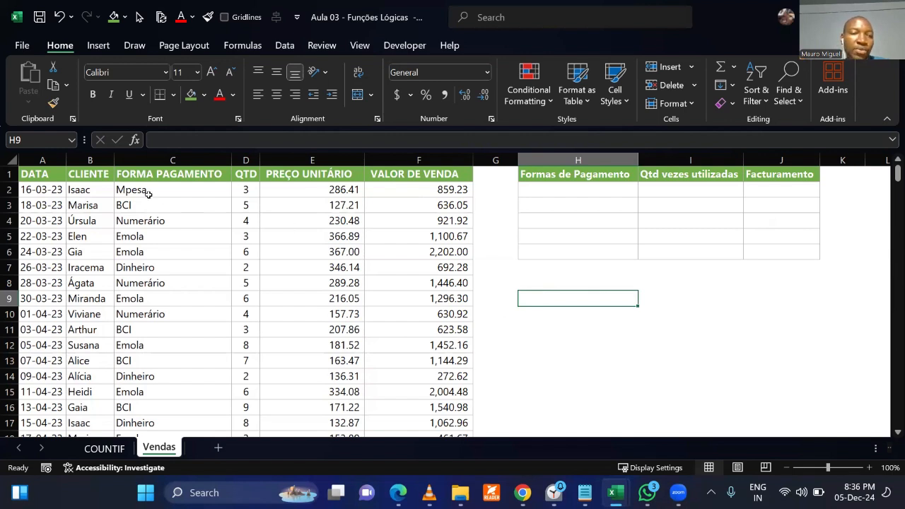
List the distinct payment methods from the FORMA PAGAMENTO column by entering =UNIQUE(C2:C263) in H2.
{"action": "left_click_drag", "start_coordinate": [134, 189], "coordinate": [146, 299]}
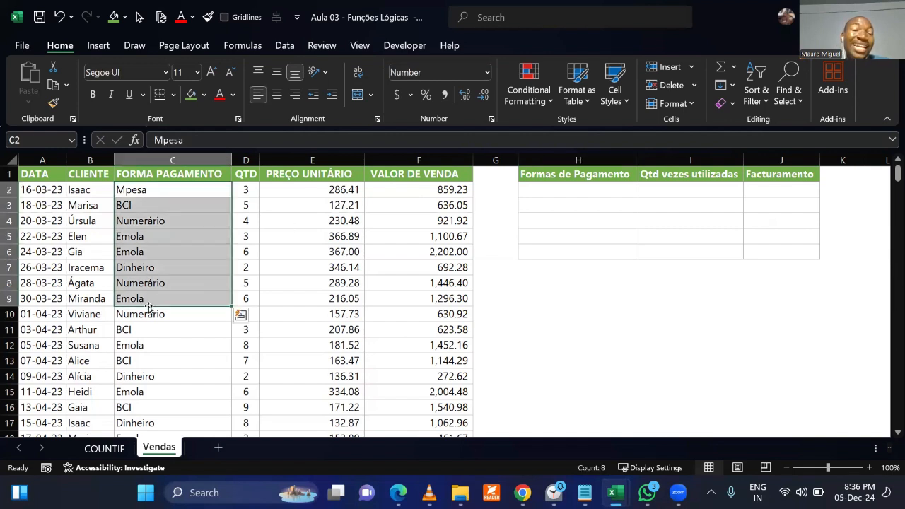
{"action": "left_click", "coordinate": [260, 270]}
{"action": "left_click", "coordinate": [586, 191]}
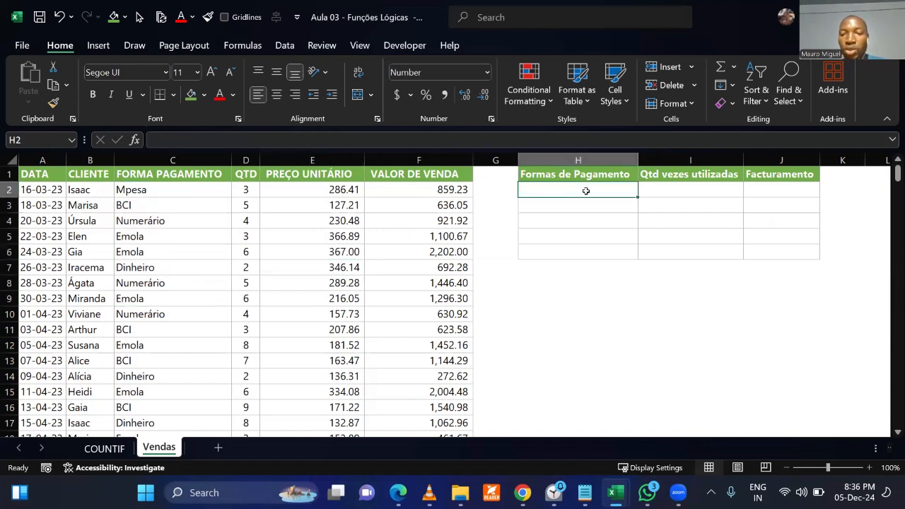
{"action": "type", "text": "=uni"}
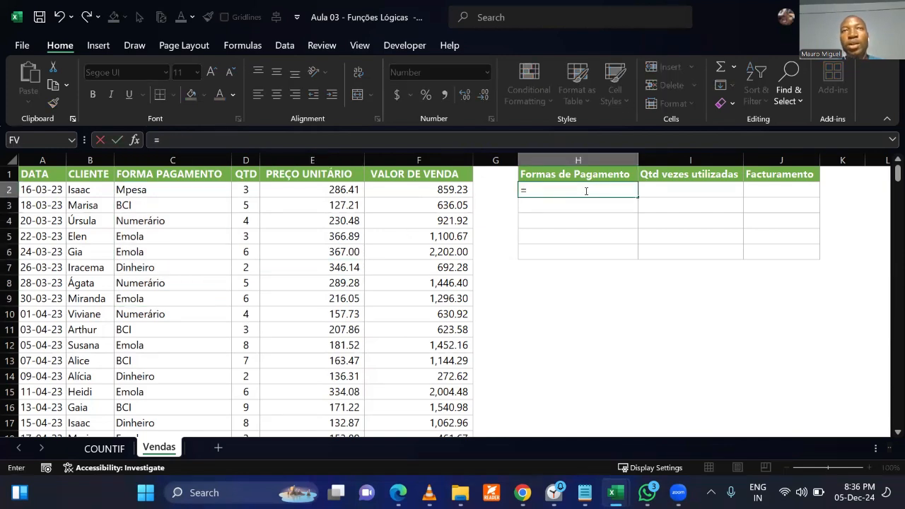
{"action": "key", "text": "Down"}
{"action": "key", "text": "Down"}
{"action": "key", "text": "Tab"}
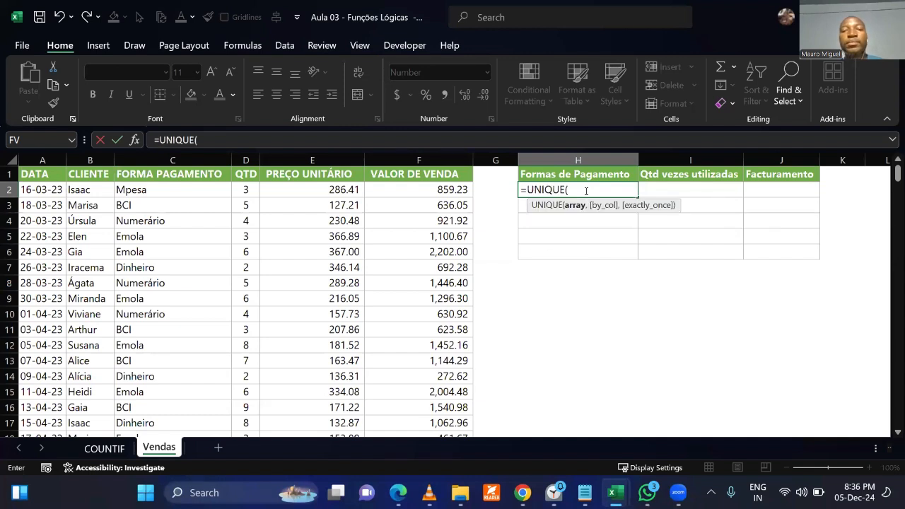
{"action": "left_click", "coordinate": [176, 187]}
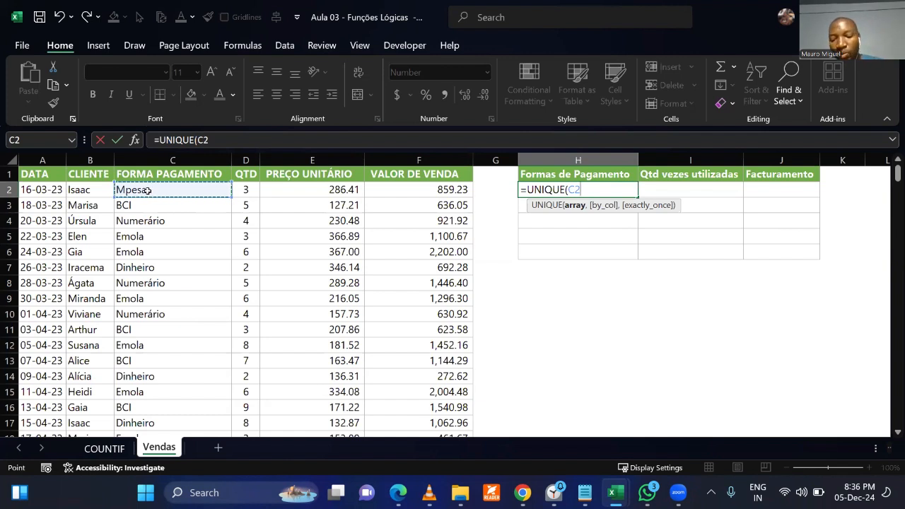
{"action": "key", "text": "ctrl+shift+Down"}
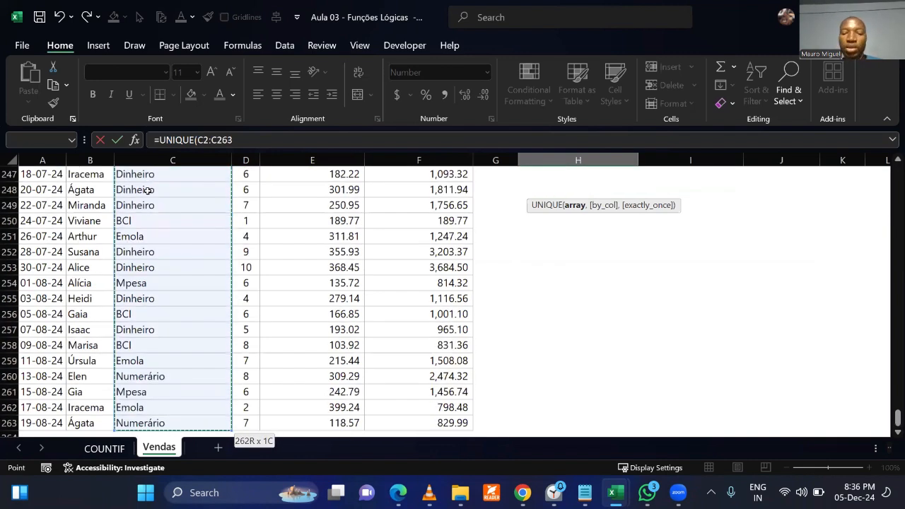
{"action": "type", "text": ")"}
{"action": "key", "text": "ctrl+Return"}
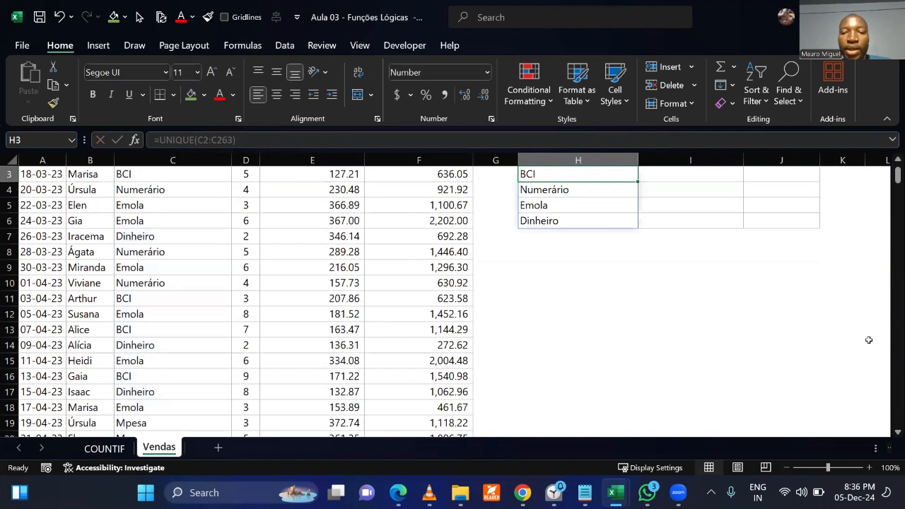
Review the distinct payment methods listed in H2:H6 of the summary table.
{"action": "scroll", "coordinate": [843, 347], "scroll_direction": "up", "scroll_amount": 1}
{"action": "left_click", "coordinate": [608, 311]}
{"action": "left_click_drag", "start_coordinate": [549, 190], "coordinate": [558, 253]}
{"action": "left_click", "coordinate": [550, 293]}
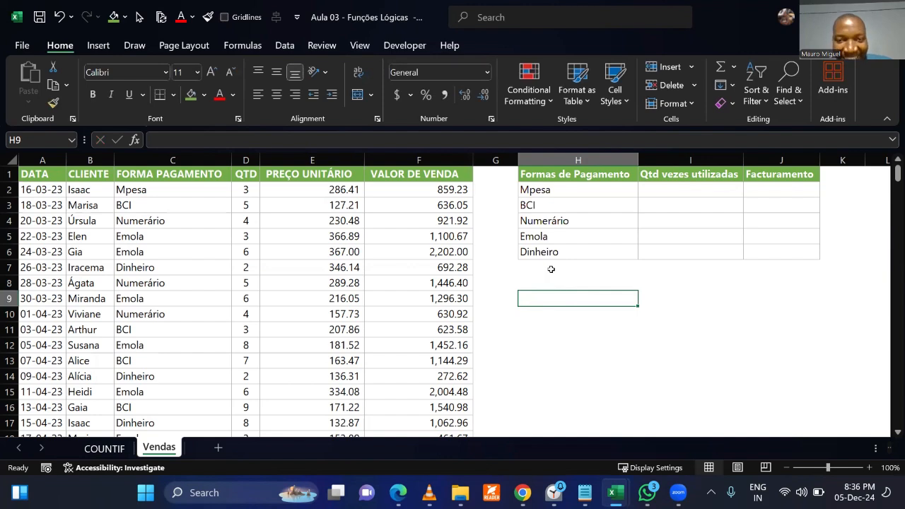
{"action": "left_click", "coordinate": [552, 329]}
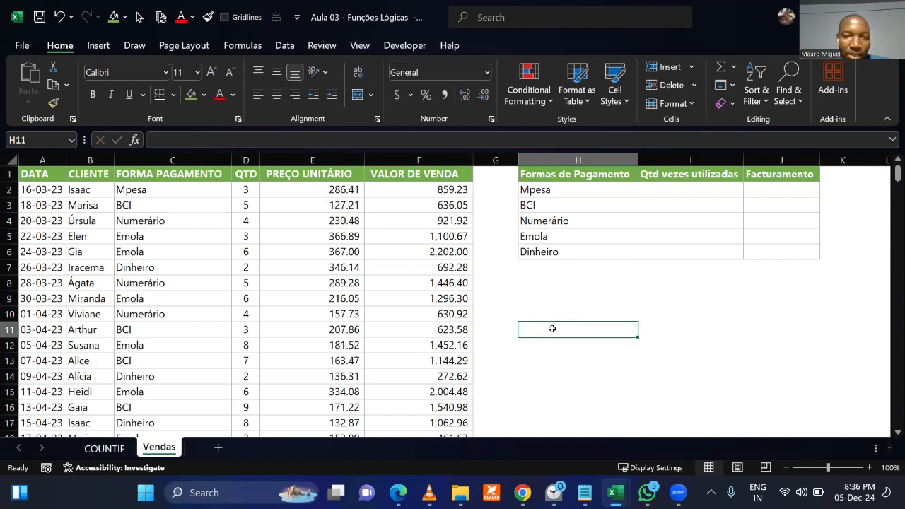
Copy the whole FORMA PAGAMENTO column C and paste it into the empty column L, starting at L1.
{"action": "left_click", "coordinate": [203, 161]}
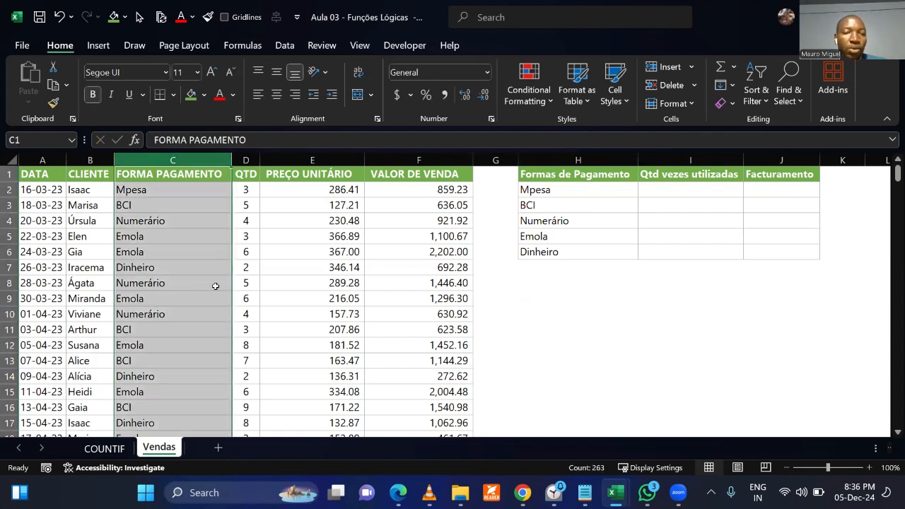
{"action": "key", "text": "ctrl+c"}
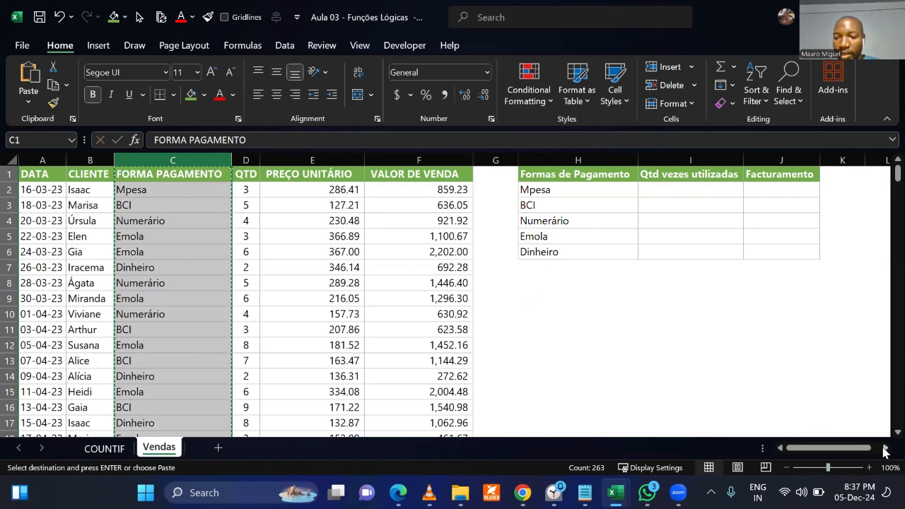
{"action": "left_click", "coordinate": [885, 449]}
{"action": "left_click", "coordinate": [885, 448]}
{"action": "left_click", "coordinate": [885, 448]}
{"action": "left_click", "coordinate": [885, 449]}
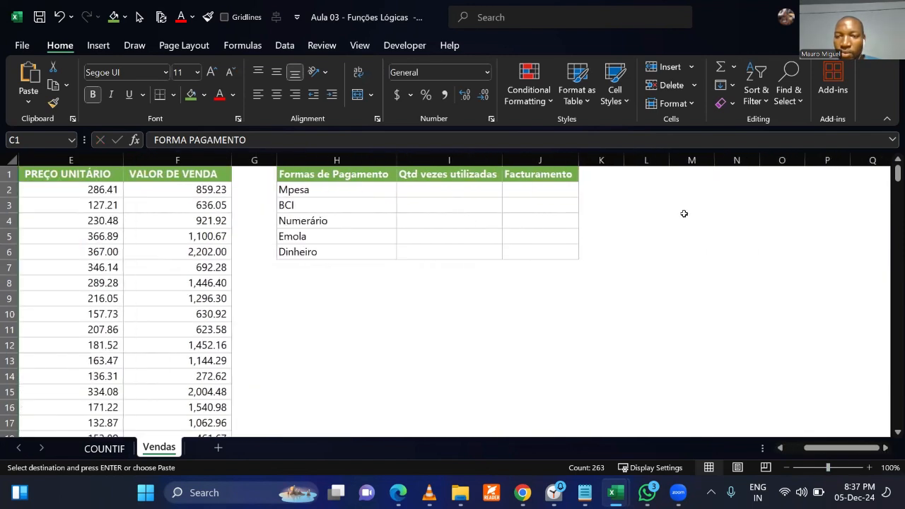
{"action": "left_click", "coordinate": [646, 161]}
{"action": "left_click", "coordinate": [663, 173]}
{"action": "left_click", "coordinate": [645, 192]}
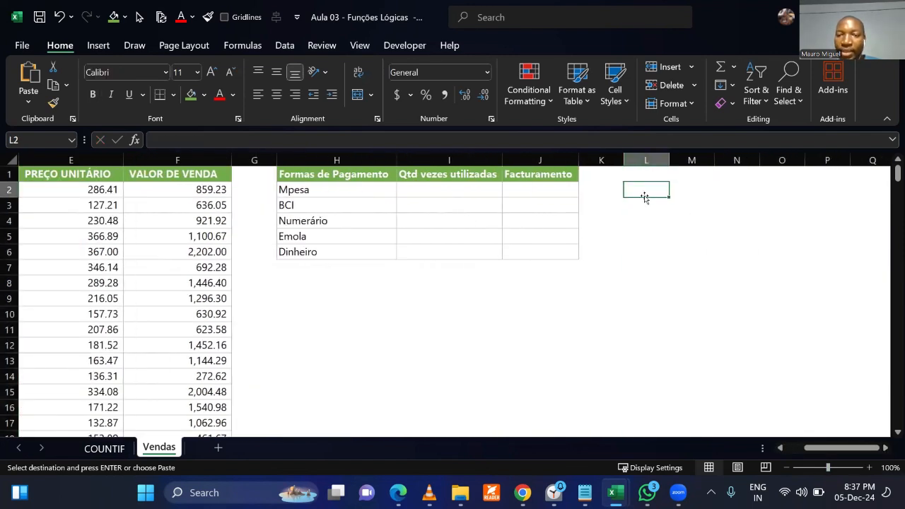
{"action": "left_click", "coordinate": [641, 171]}
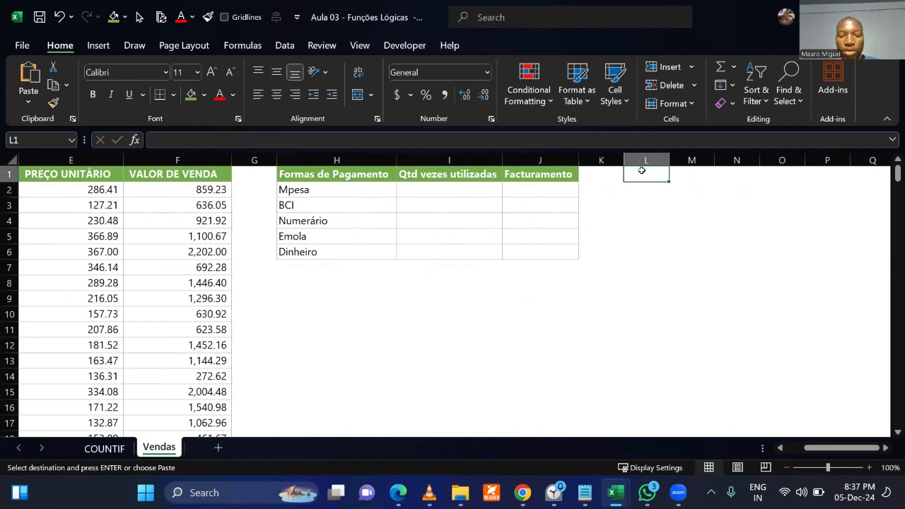
{"action": "key", "text": "ctrl+v"}
{"action": "left_click", "coordinate": [800, 312]}
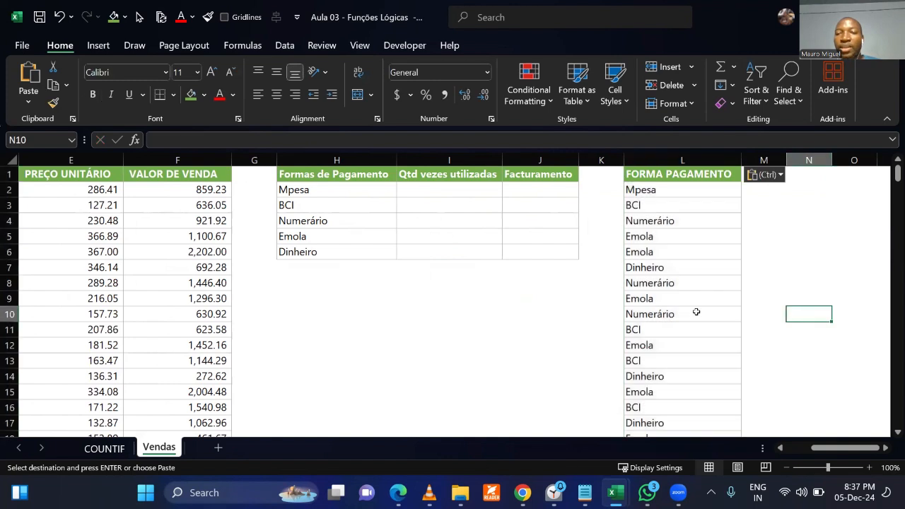
Examine the copied list in column L and its neighbouring empty columns, comparing its repeated methods with the summary list in column H.
{"action": "left_click", "coordinate": [607, 157]}
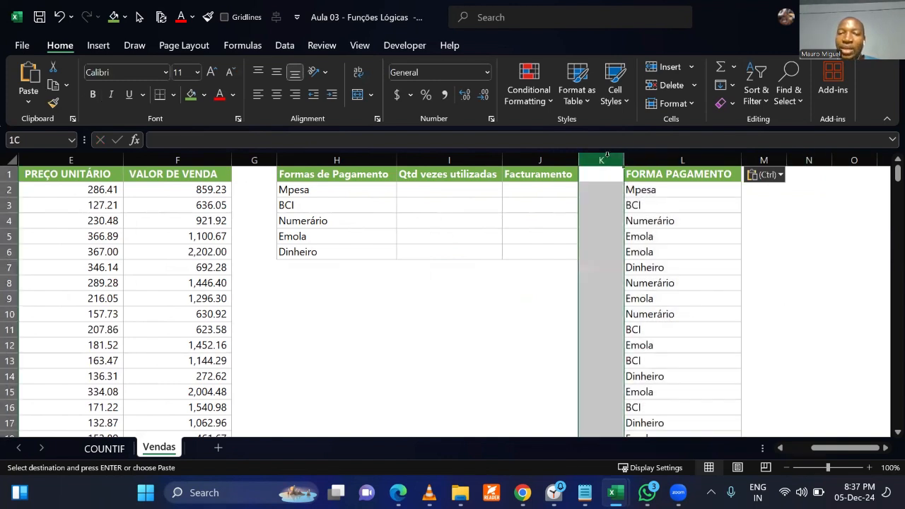
{"action": "left_click", "coordinate": [753, 156]}
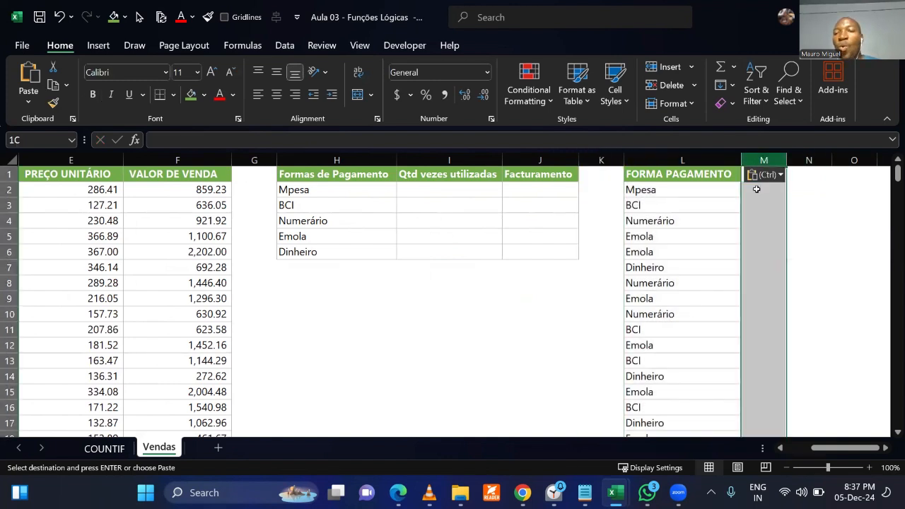
{"action": "left_click", "coordinate": [797, 286]}
{"action": "left_click", "coordinate": [768, 260]}
{"action": "left_click", "coordinate": [766, 301]}
{"action": "key", "text": "Escape"}
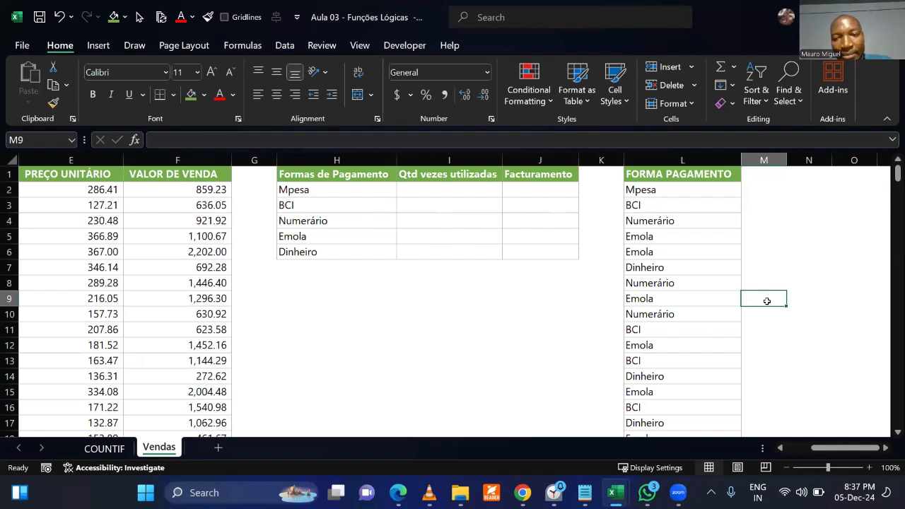
{"action": "left_click", "coordinate": [675, 161]}
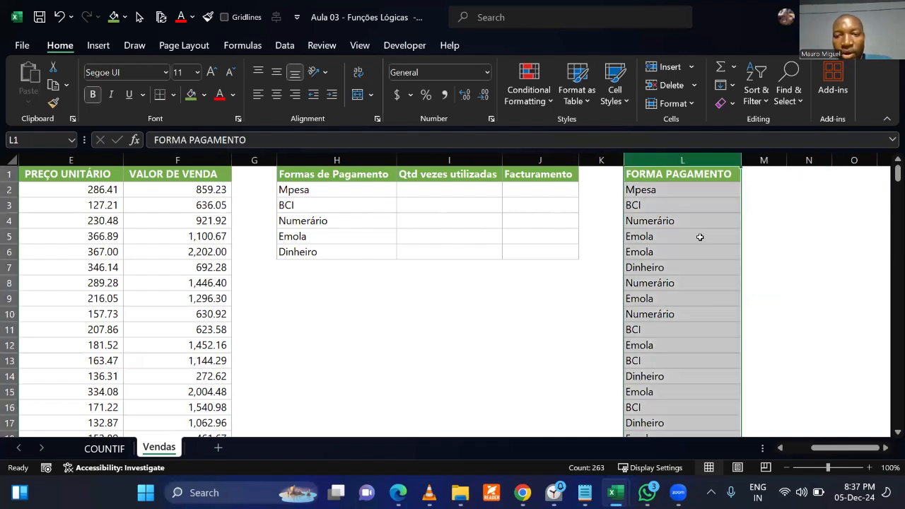
{"action": "left_click", "coordinate": [808, 358]}
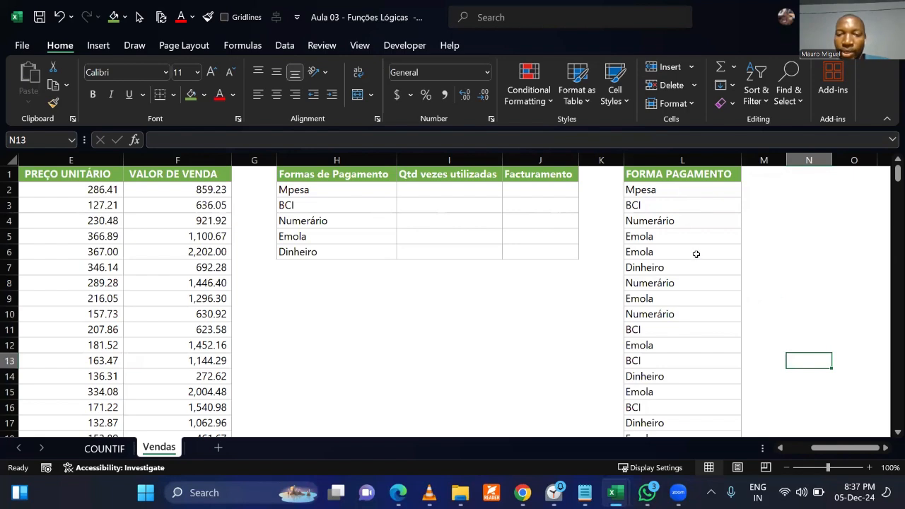
{"action": "left_click_drag", "start_coordinate": [669, 192], "coordinate": [669, 329]}
{"action": "left_click", "coordinate": [303, 200]}
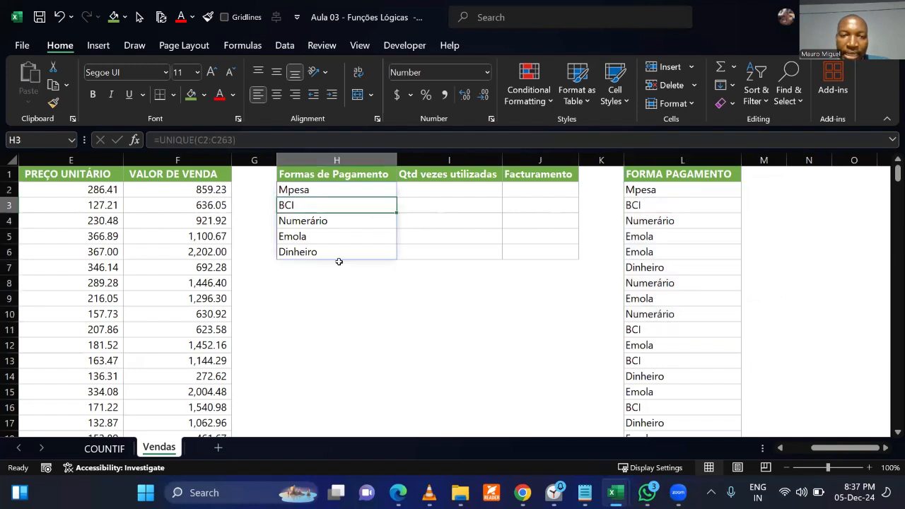
{"action": "left_click", "coordinate": [345, 321]}
Remove the duplicates from the copied FORMA PAGAMENTO list in column L, treating the first row as a header.
{"action": "left_click", "coordinate": [680, 160]}
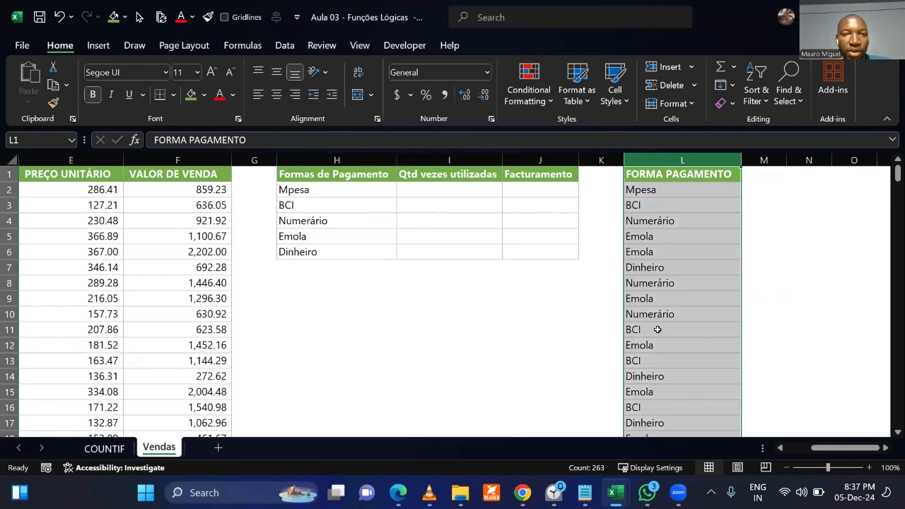
{"action": "left_click", "coordinate": [285, 45]}
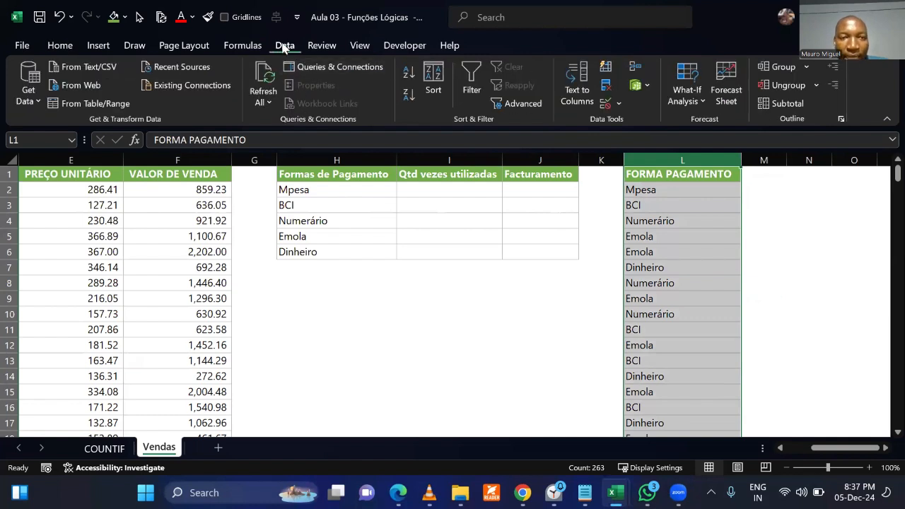
{"action": "left_click", "coordinate": [603, 89]}
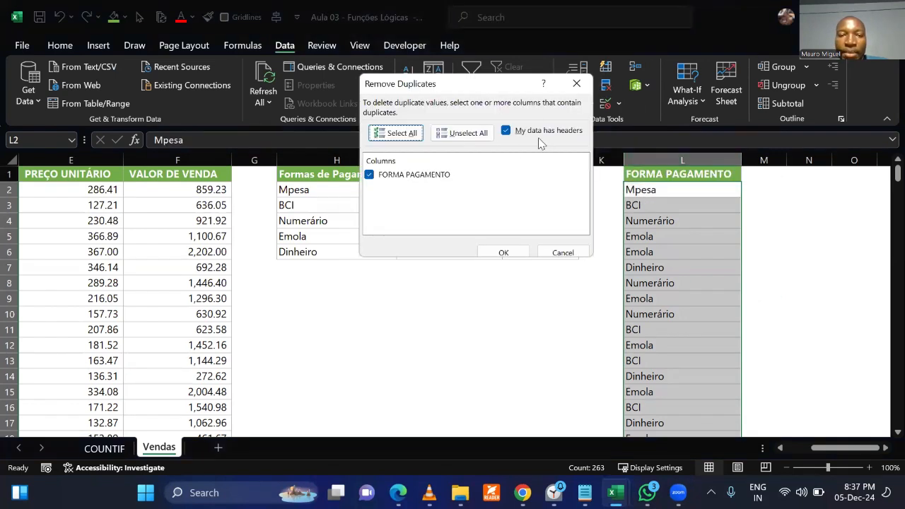
{"action": "left_click", "coordinate": [516, 251]}
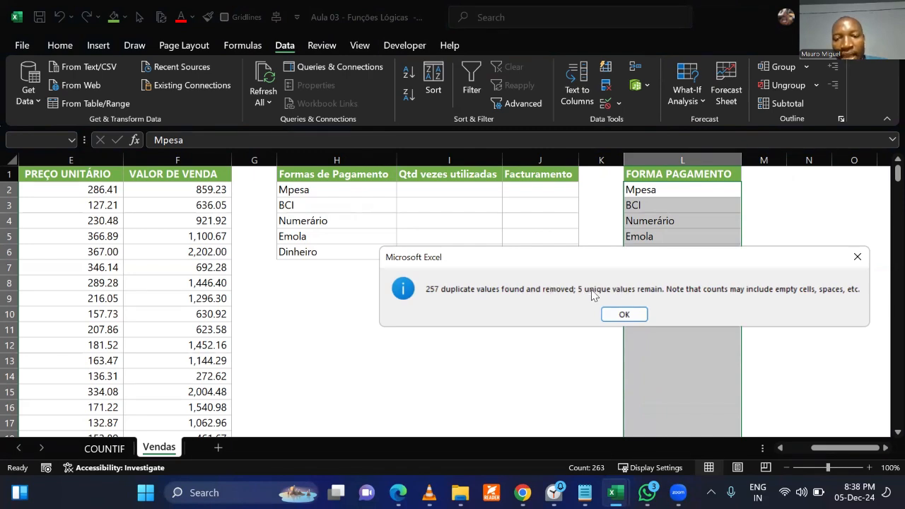
{"action": "left_click", "coordinate": [625, 314]}
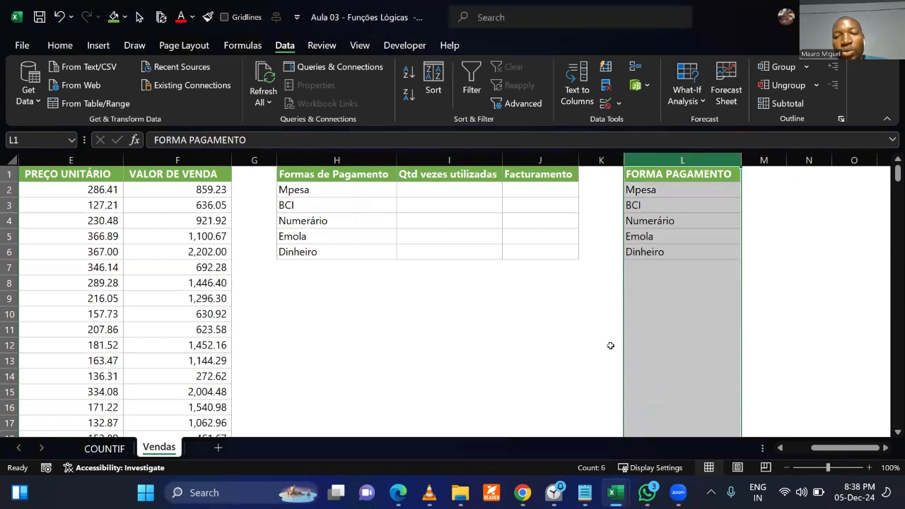
{"action": "left_click", "coordinate": [610, 344]}
Paste the unique payment methods from L2:L6 over the UNIQUE list starting at H2, and undo the paste.
{"action": "left_click_drag", "start_coordinate": [663, 189], "coordinate": [651, 246]}
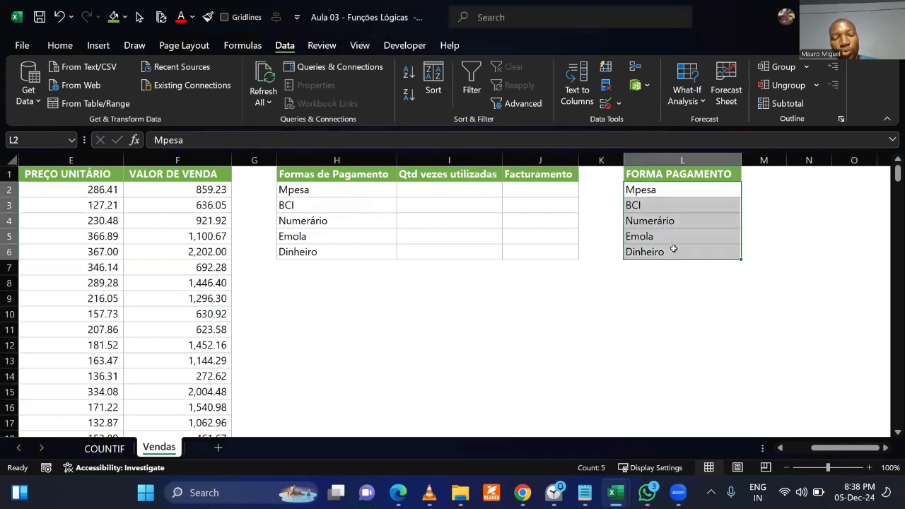
{"action": "key", "text": "ctrl+c"}
{"action": "left_click", "coordinate": [306, 188]}
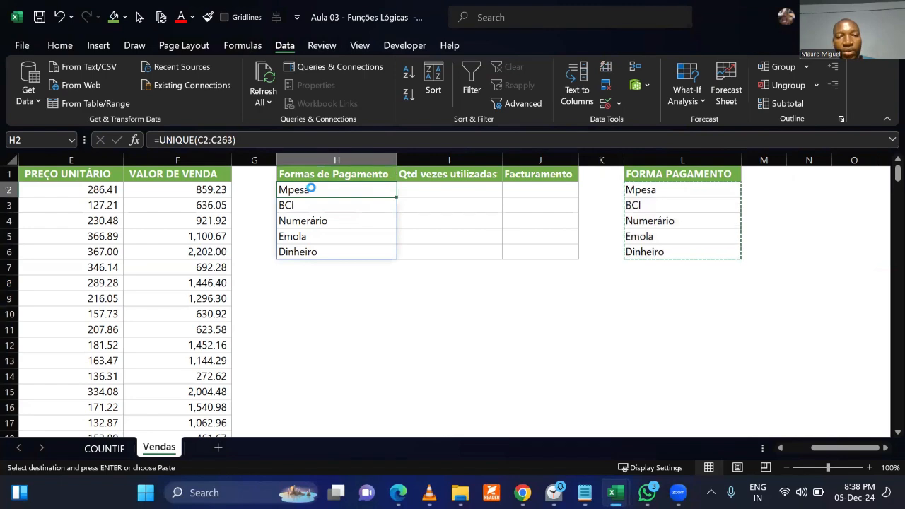
{"action": "key", "text": "ctrl+v"}
{"action": "left_click", "coordinate": [338, 291]}
{"action": "left_click", "coordinate": [364, 328]}
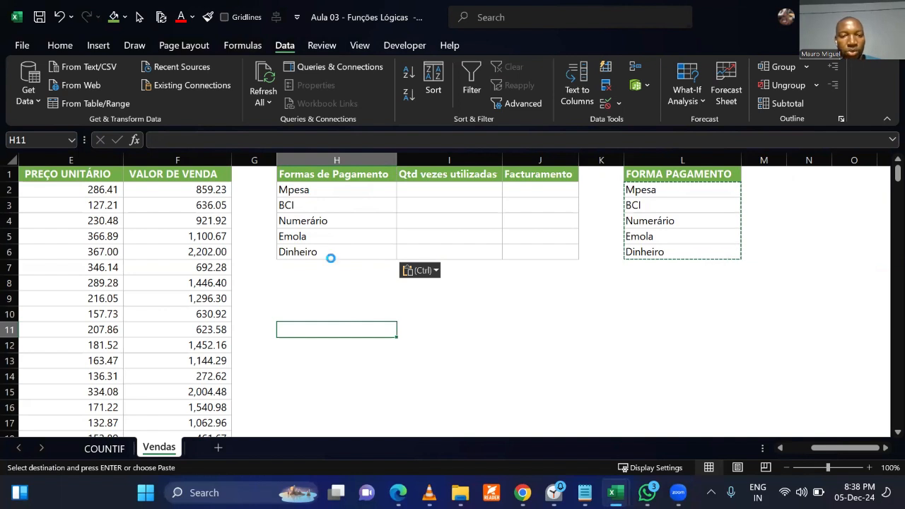
{"action": "key", "text": "Up"}
{"action": "key", "text": "Up"}
Inspect the UNIQUE formula in H2 and compare it with the plain value in L2, leaving both unchanged.
{"action": "left_click", "coordinate": [323, 188]}
{"action": "key", "text": "F2"}
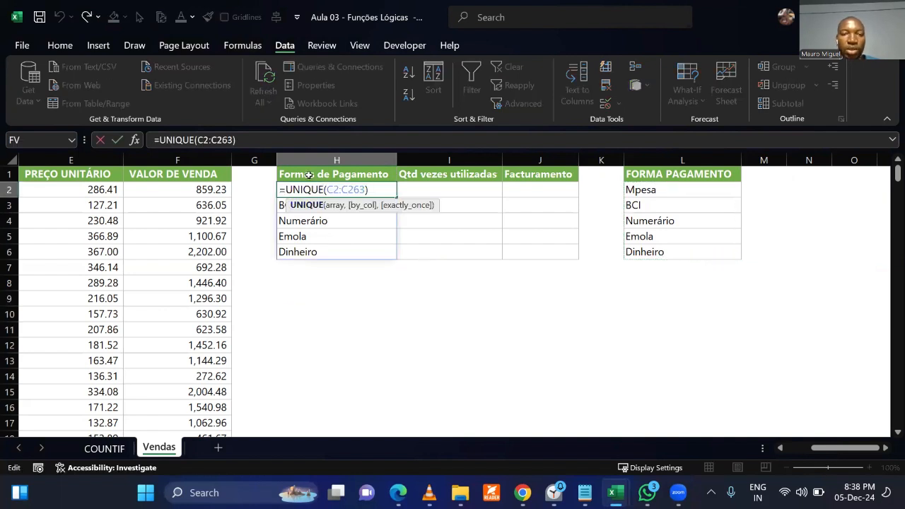
{"action": "key", "text": "Escape"}
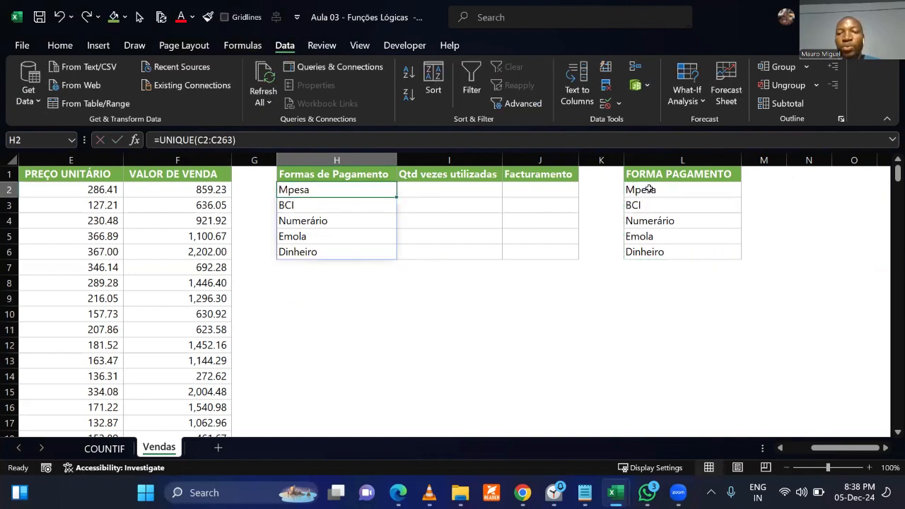
{"action": "left_click", "coordinate": [652, 189]}
{"action": "left_click", "coordinate": [658, 312]}
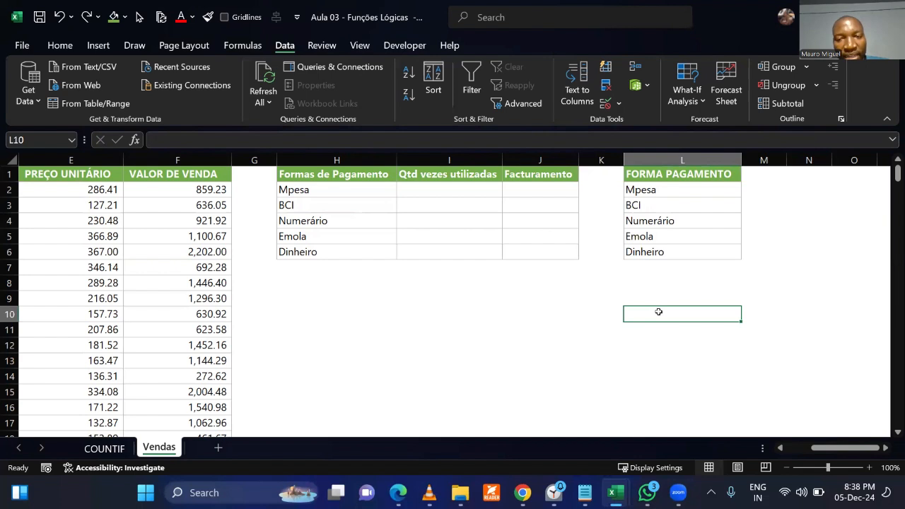
{"action": "double_click", "coordinate": [331, 192]}
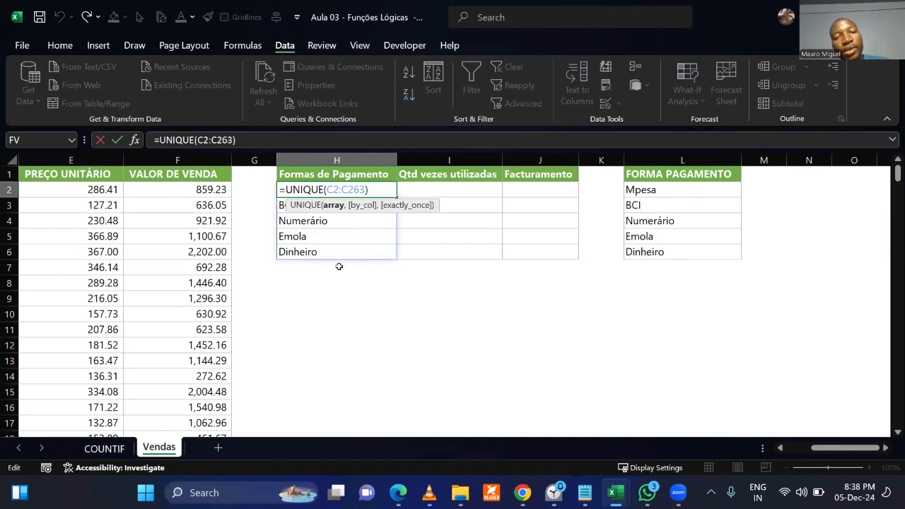
{"action": "key", "text": "Return"}
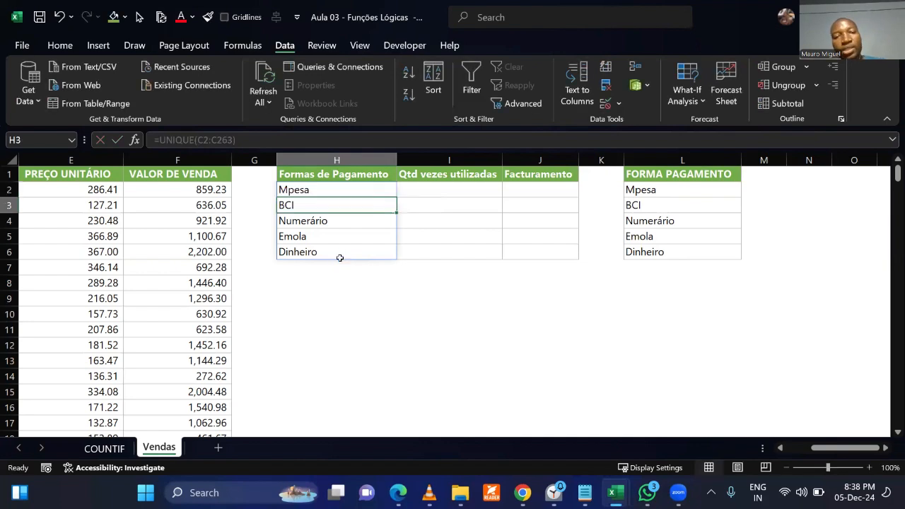
Copy the unique payment methods in L2:L6 and paste them over the UNIQUE formula list starting at H2.
{"action": "left_click_drag", "start_coordinate": [654, 189], "coordinate": [667, 252]}
{"action": "key", "text": "ctrl+c"}
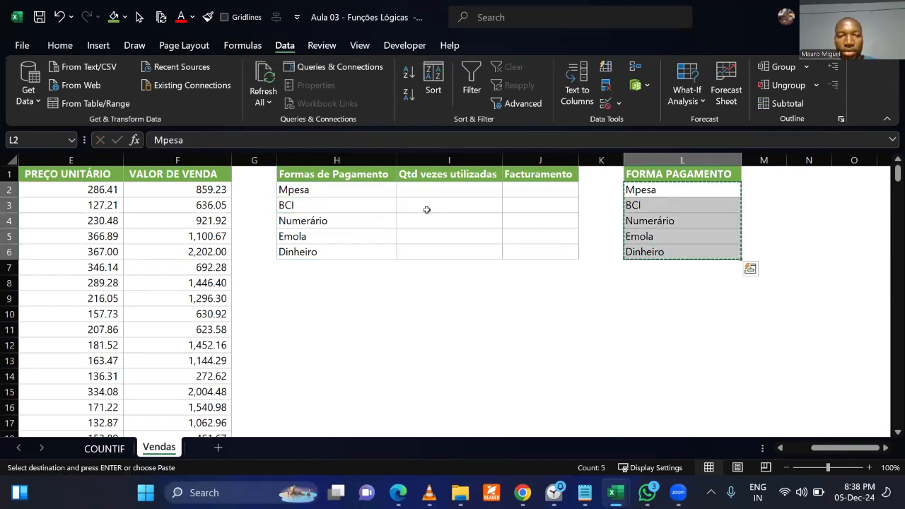
{"action": "left_click", "coordinate": [351, 186]}
{"action": "key", "text": "ctrl+v"}
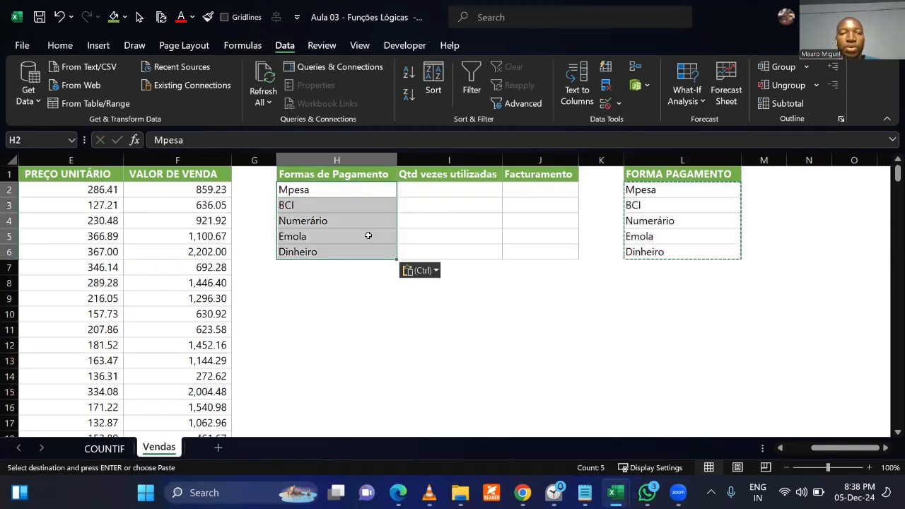
{"action": "left_click", "coordinate": [390, 296]}
{"action": "left_click", "coordinate": [650, 330]}
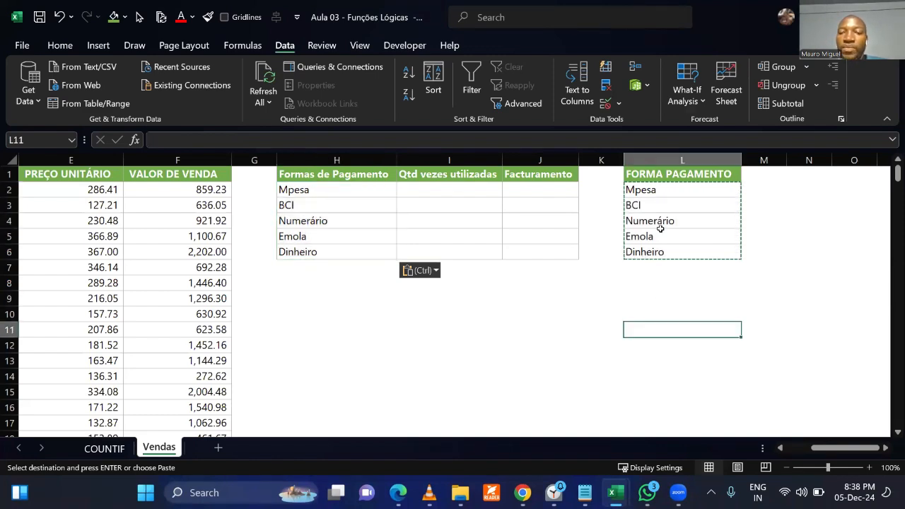
{"action": "left_click", "coordinate": [653, 156]}
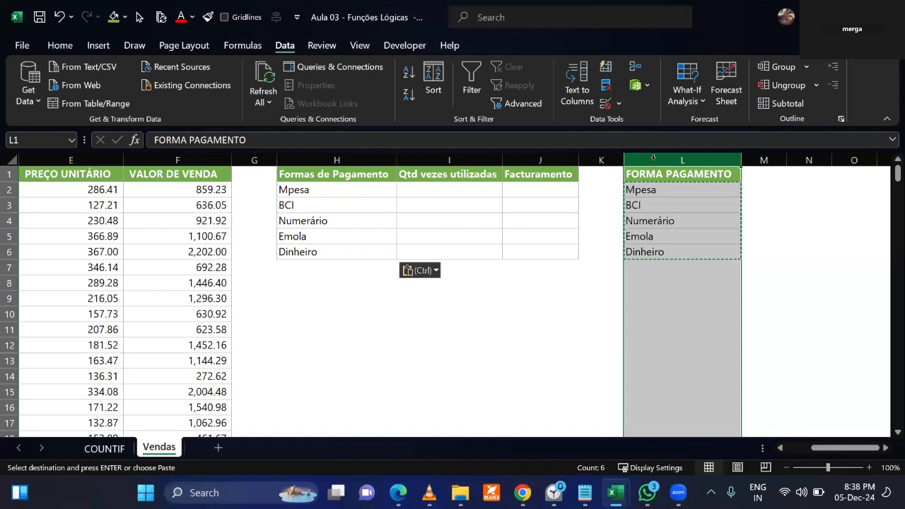
{"action": "left_click", "coordinate": [606, 300]}
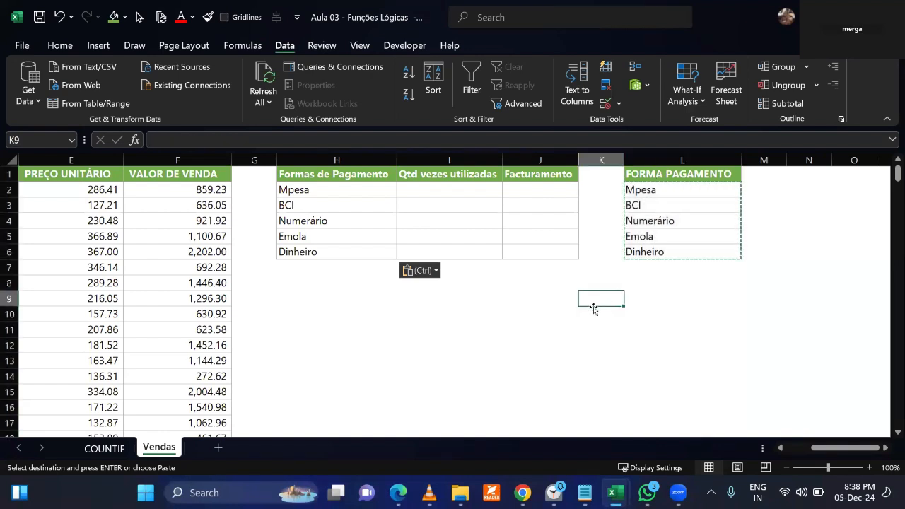
{"action": "left_click", "coordinate": [461, 332]}
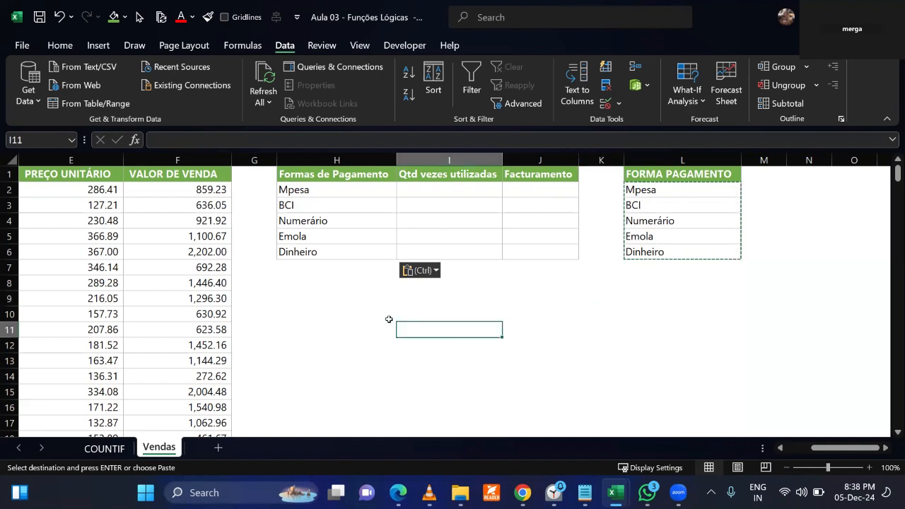
Enter =UNIQUE(C2:C263) in H8 to list the distinct payment methods below the summary table.
{"action": "left_click", "coordinate": [349, 308]}
{"action": "left_click", "coordinate": [332, 279]}
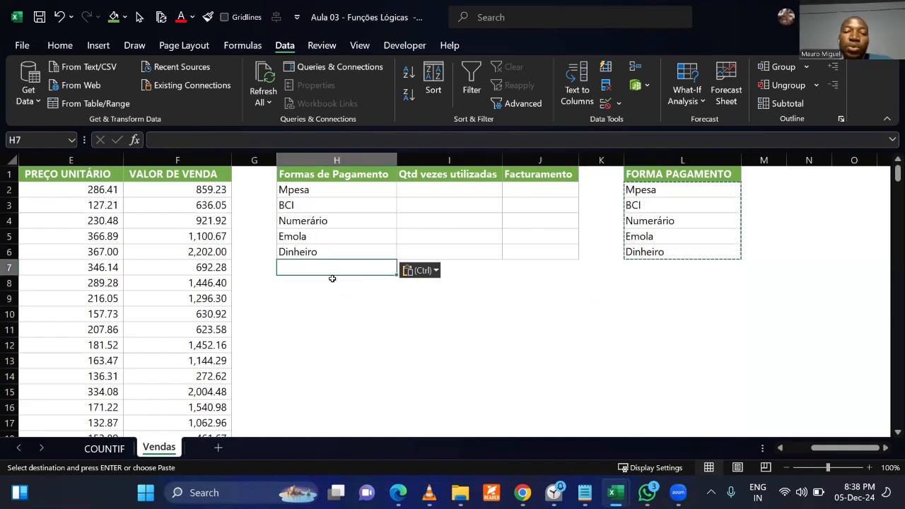
{"action": "type", "text": "="}
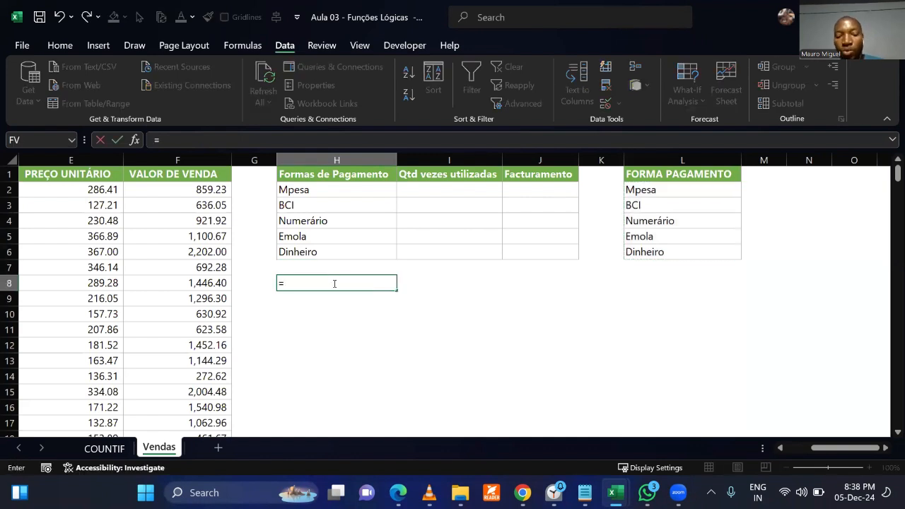
{"action": "type", "text": "un"}
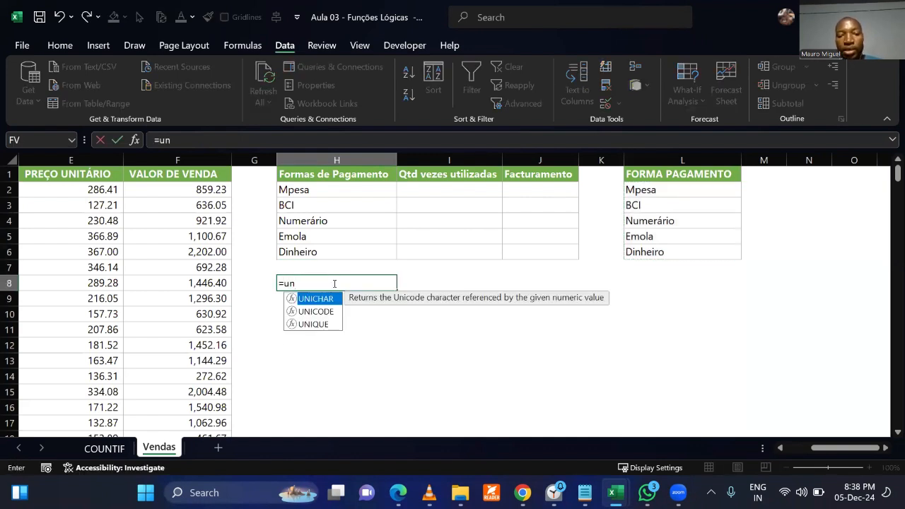
{"action": "key", "text": "Down"}
{"action": "key", "text": "Down"}
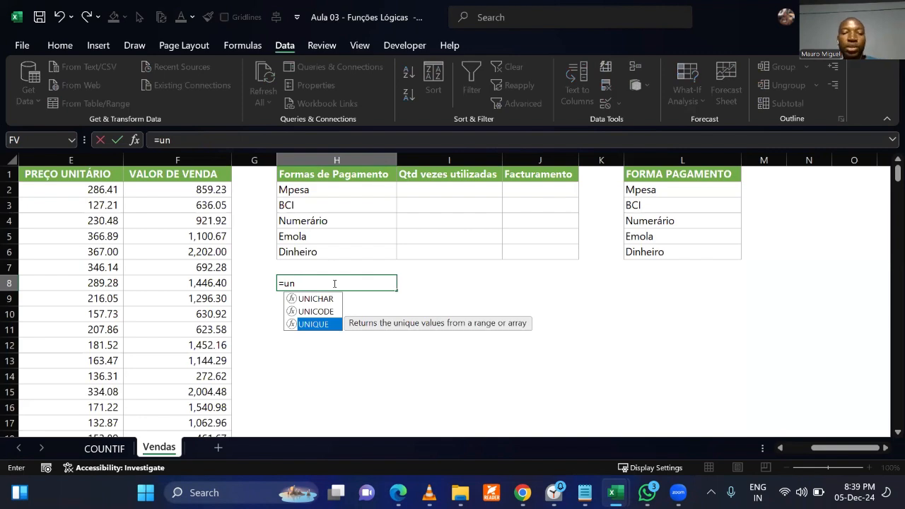
{"action": "key", "text": "Tab"}
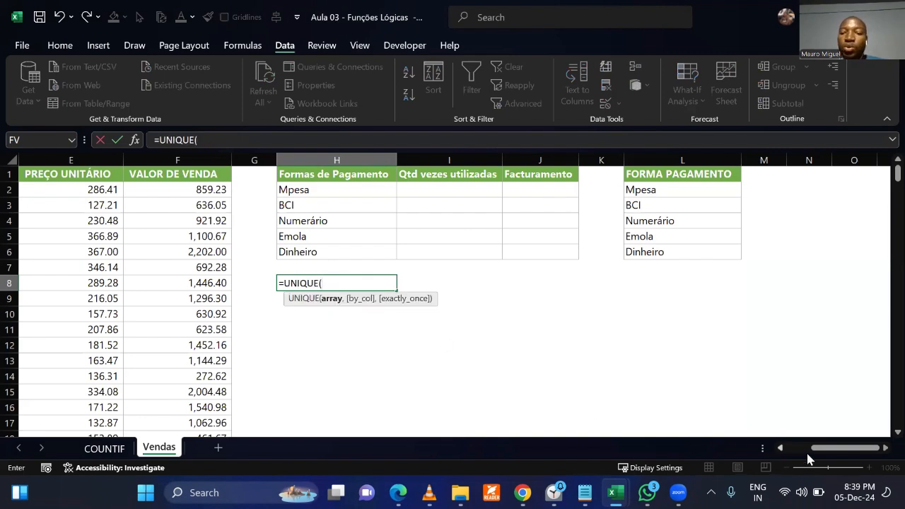
{"action": "left_click_drag", "start_coordinate": [818, 456], "coordinate": [767, 453]}
{"action": "left_click", "coordinate": [174, 190]}
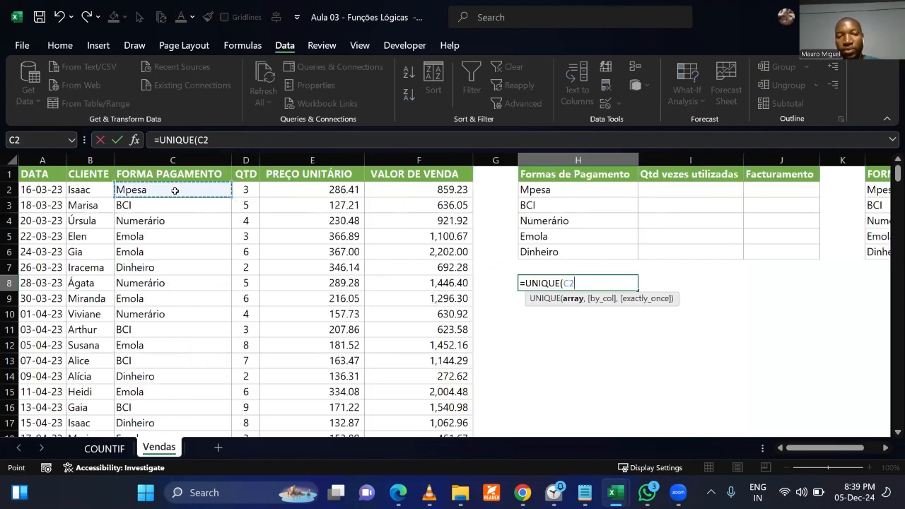
{"action": "key", "text": "ctrl+shift+Down"}
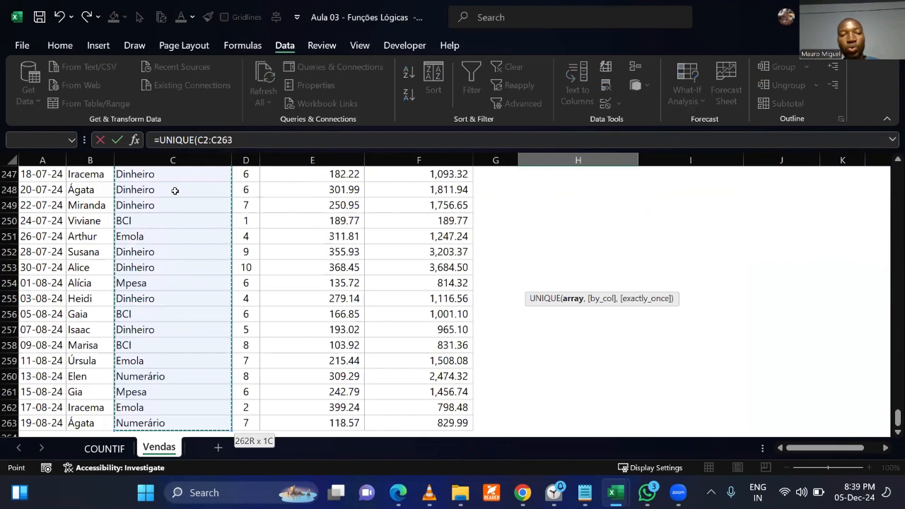
{"action": "type", "text": ")"}
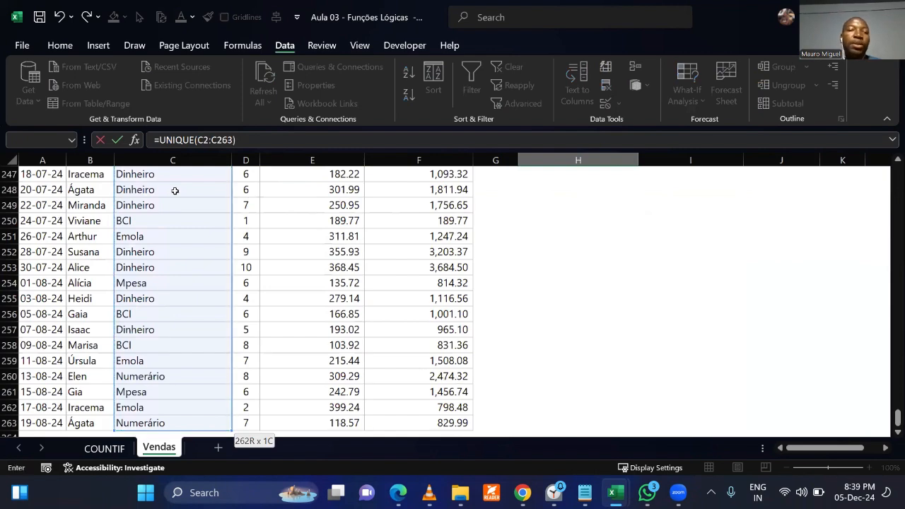
{"action": "scroll", "coordinate": [198, 283], "scroll_direction": "down", "scroll_amount": 3}
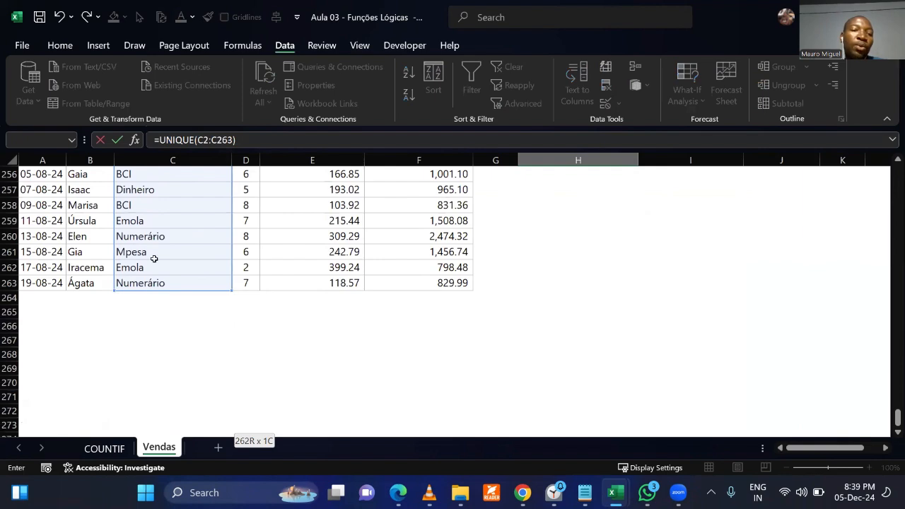
{"action": "scroll", "coordinate": [395, 267], "scroll_direction": "up", "scroll_amount": 20}
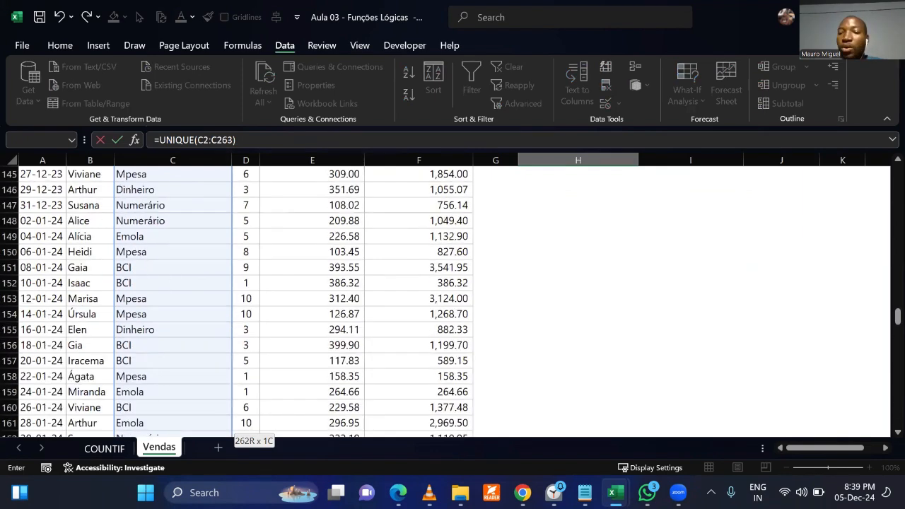
{"action": "left_click_drag", "start_coordinate": [892, 315], "coordinate": [883, 149]}
{"action": "key", "text": "Return"}
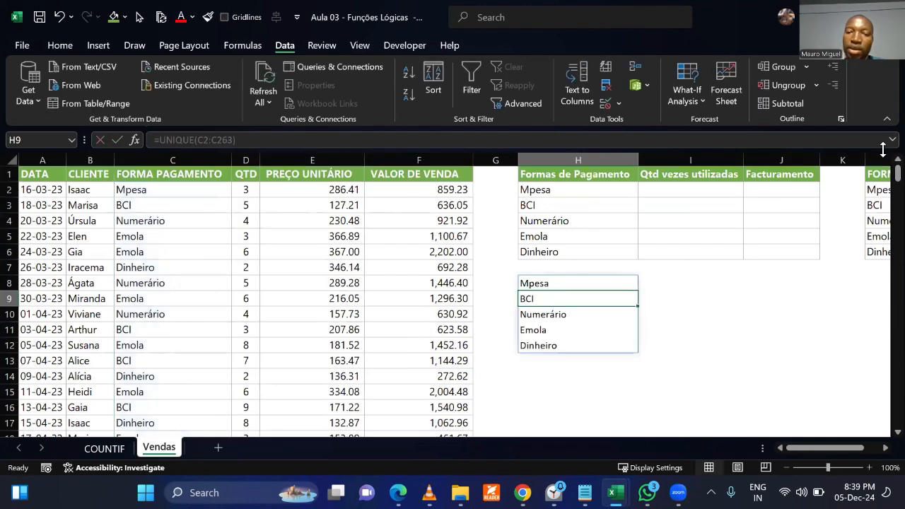
Compare the repeated FORMA PAGAMENTO entries in column C with the UNIQUE list in H8:H12.
{"action": "left_click_drag", "start_coordinate": [177, 189], "coordinate": [177, 345]}
{"action": "left_click_drag", "start_coordinate": [146, 187], "coordinate": [212, 315]}
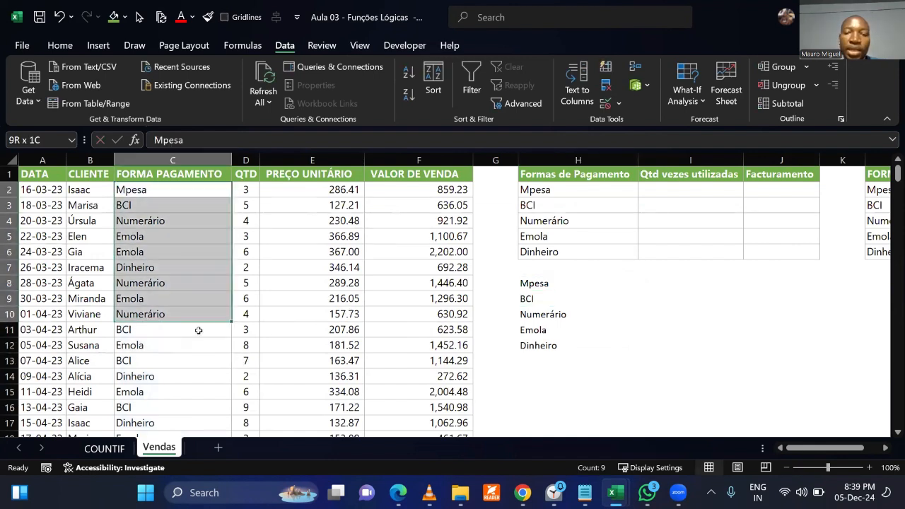
{"action": "left_click_drag", "start_coordinate": [536, 283], "coordinate": [539, 345]}
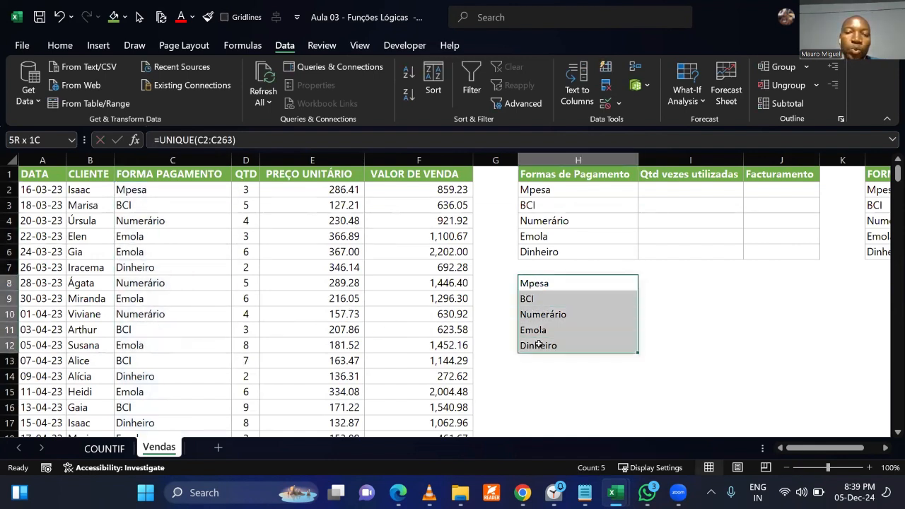
{"action": "left_click", "coordinate": [562, 391]}
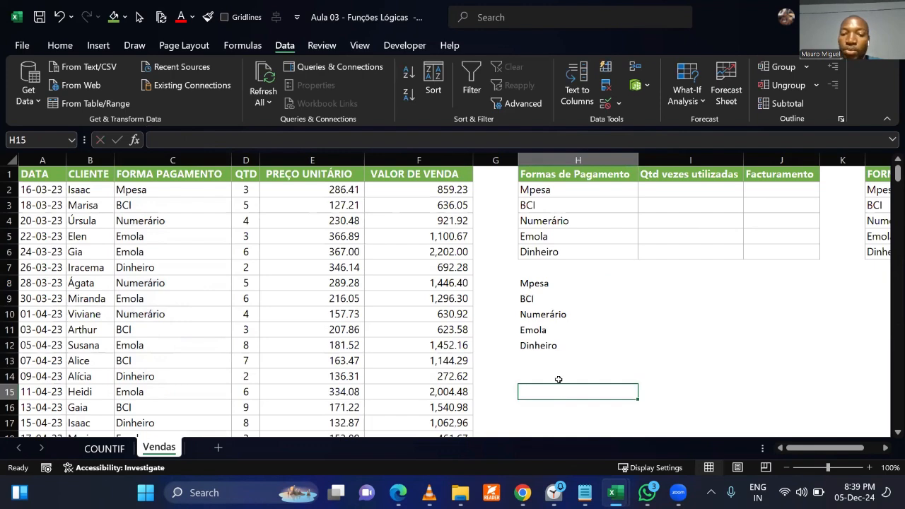
{"action": "left_click", "coordinate": [558, 380]}
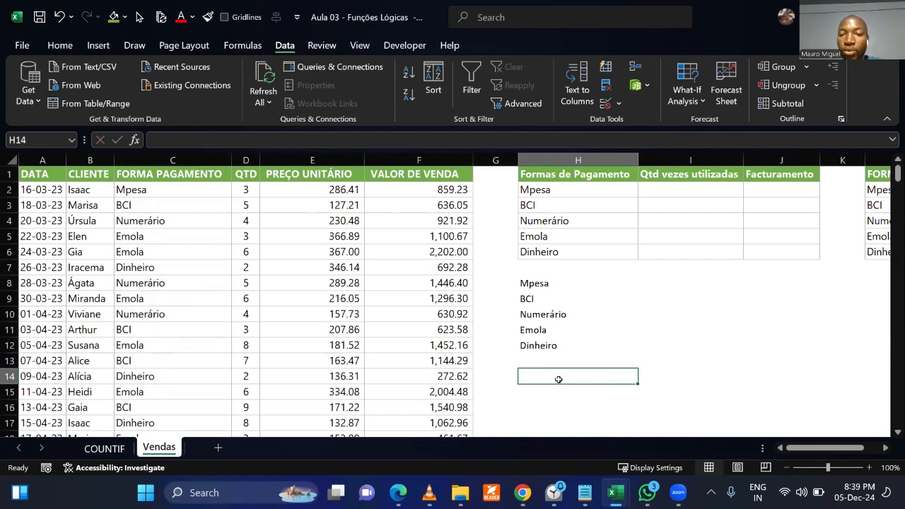
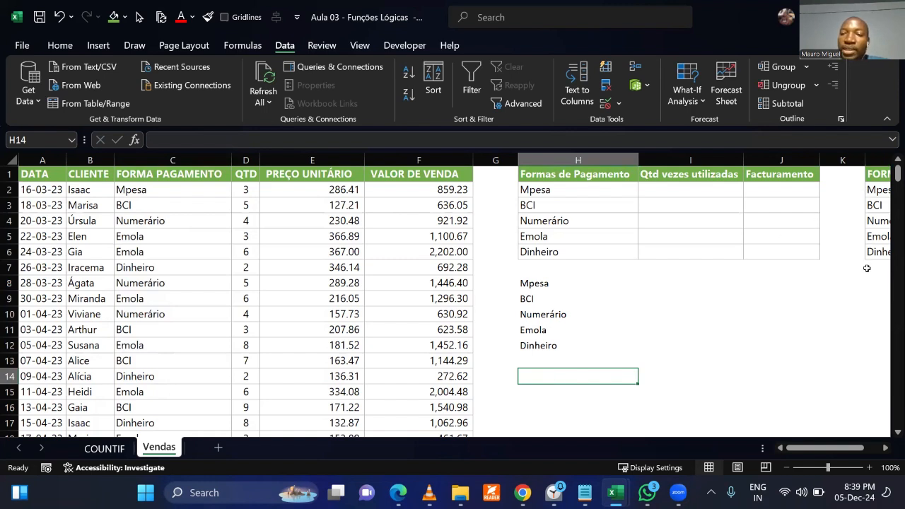
Enter =UNIQUE(B2:B263) in I8 to list the distinct clients, and look through the resulting list.
{"action": "left_click", "coordinate": [90, 160]}
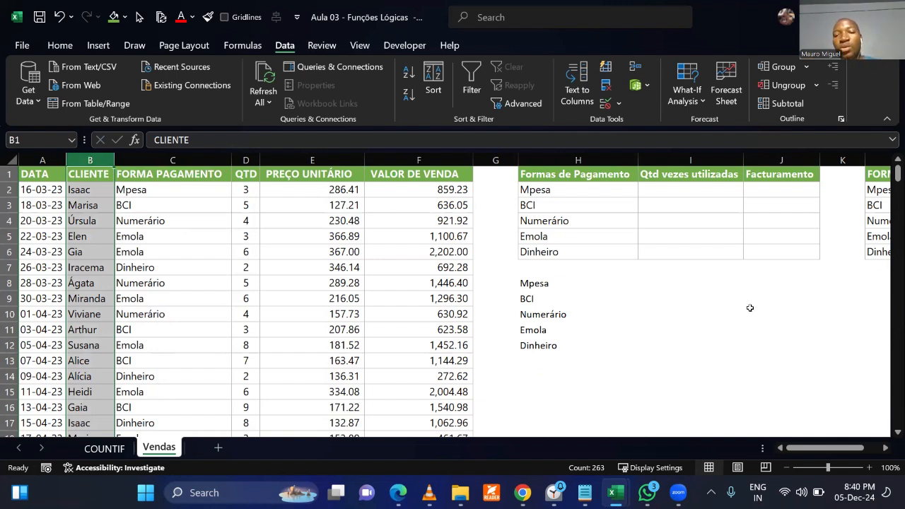
{"action": "left_click", "coordinate": [667, 287]}
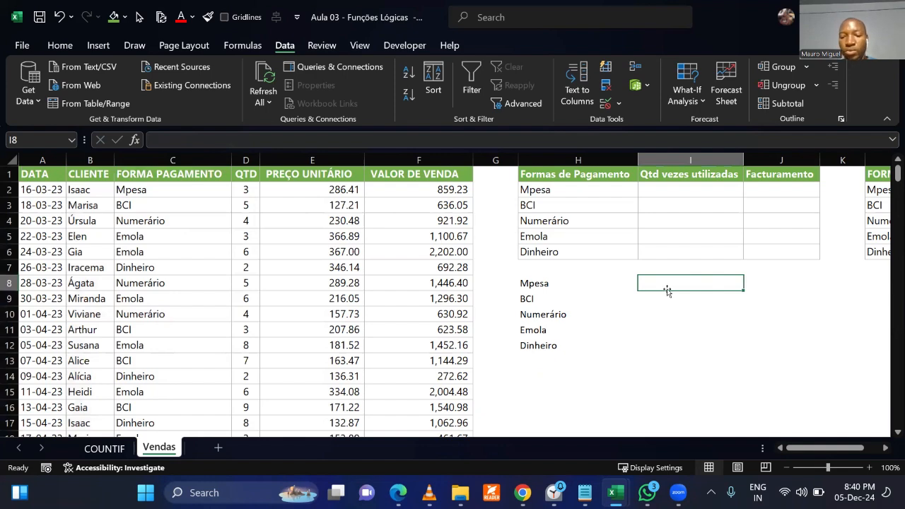
{"action": "type", "text": "=uni"}
{"action": "key", "text": "Down"}
{"action": "key", "text": "Down"}
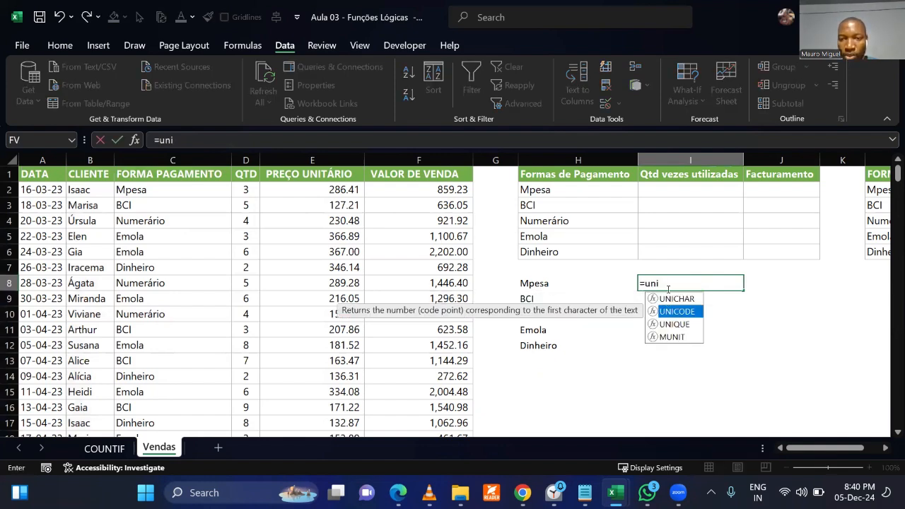
{"action": "key", "text": "Tab"}
{"action": "left_click", "coordinate": [93, 195]}
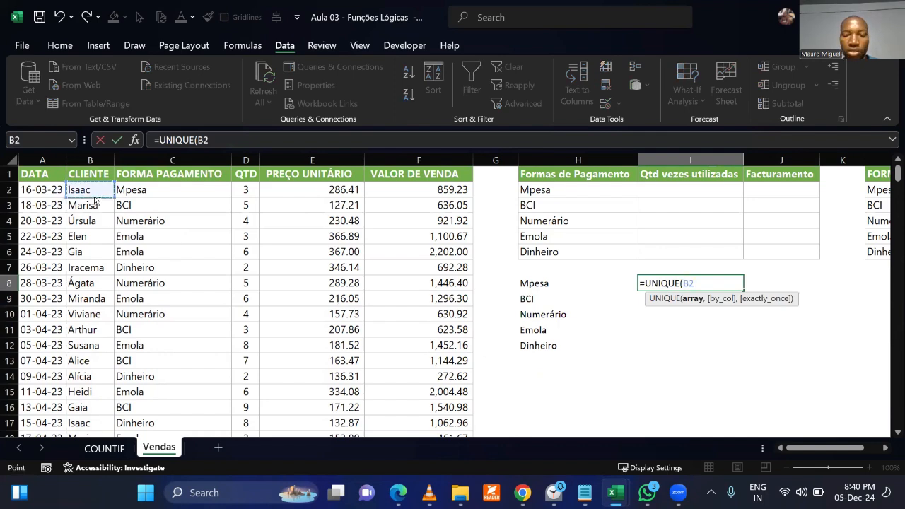
{"action": "key", "text": "ctrl+shift+Down"}
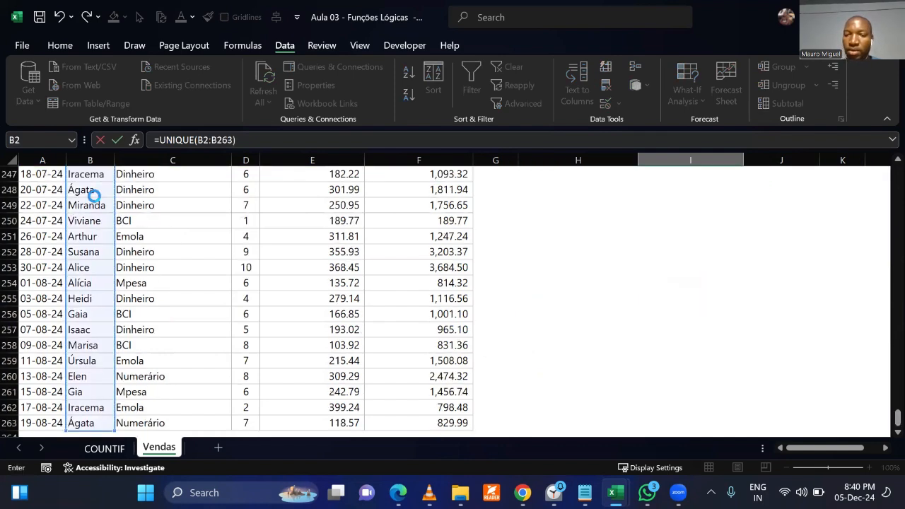
{"action": "key", "text": "Return"}
{"action": "scroll", "coordinate": [554, 355], "scroll_direction": "up", "scroll_amount": 3}
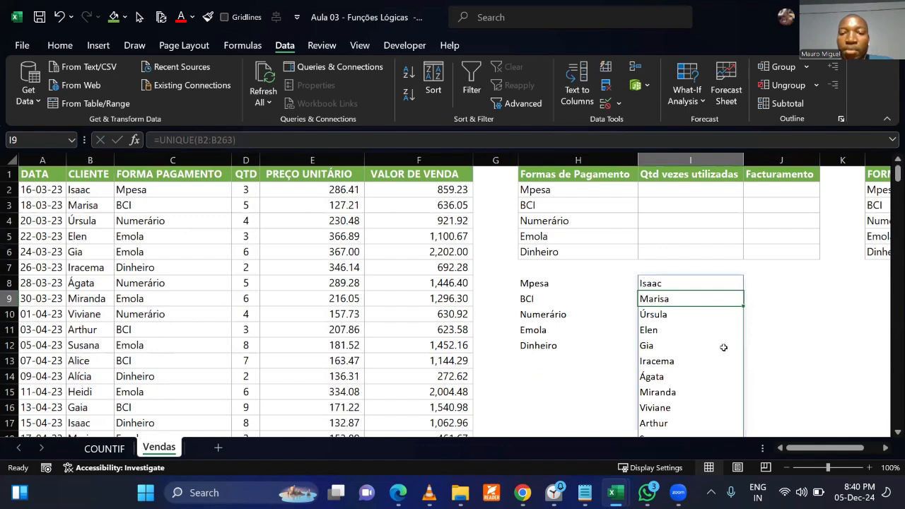
{"action": "left_click", "coordinate": [782, 336]}
{"action": "scroll", "coordinate": [782, 338], "scroll_direction": "down", "scroll_amount": 2}
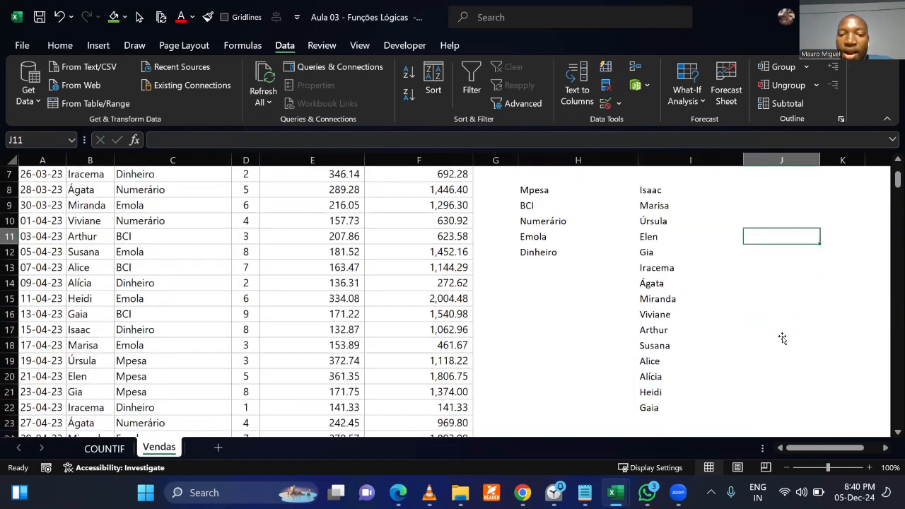
{"action": "scroll", "coordinate": [782, 338], "scroll_direction": "up", "scroll_amount": 1}
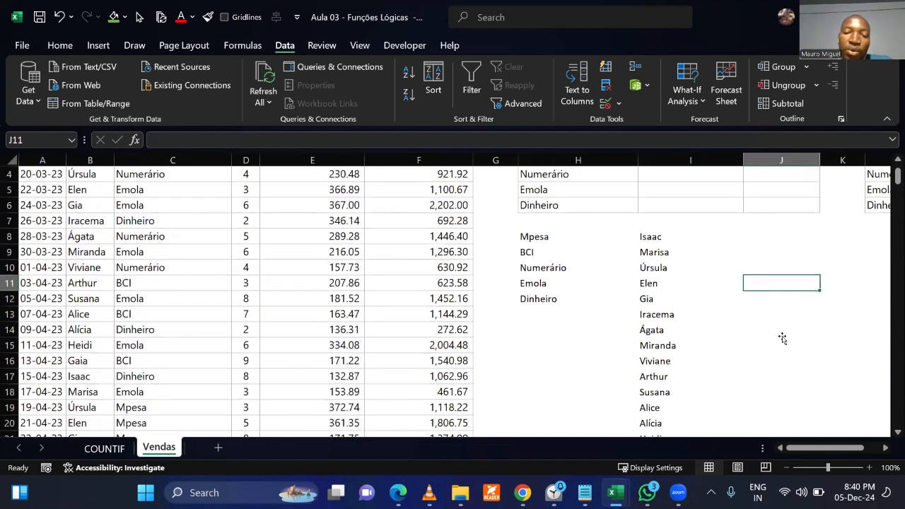
Clear the UNIQUE lists of payment methods and clients starting at H8 and I8.
{"action": "left_click_drag", "start_coordinate": [541, 237], "coordinate": [667, 308]}
{"action": "key", "text": "Delete"}
{"action": "left_click", "coordinate": [668, 345]}
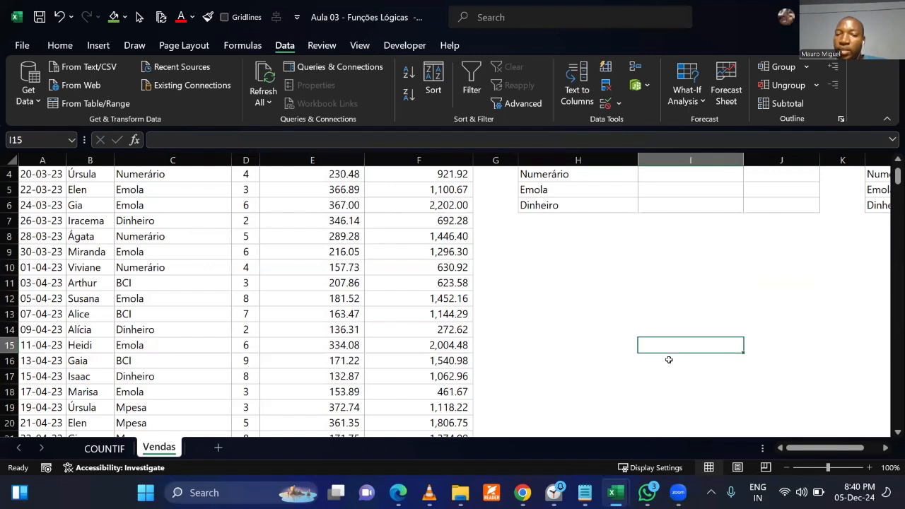
Delete column L, which holds the extra FORMA PAGAMENTO list beside the summary table.
{"action": "scroll", "coordinate": [668, 364], "scroll_direction": "up", "scroll_amount": 1}
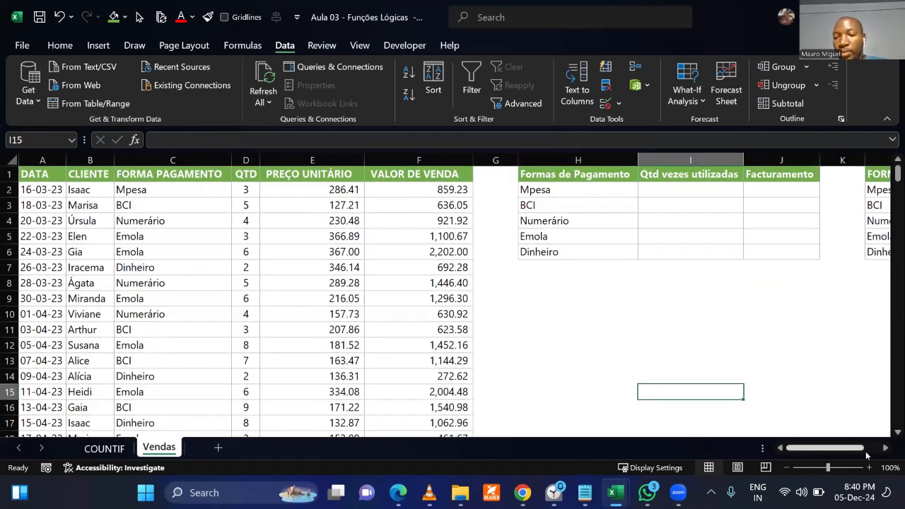
{"action": "left_click", "coordinate": [883, 448]}
{"action": "left_click", "coordinate": [884, 449]}
{"action": "left_click", "coordinate": [883, 448]}
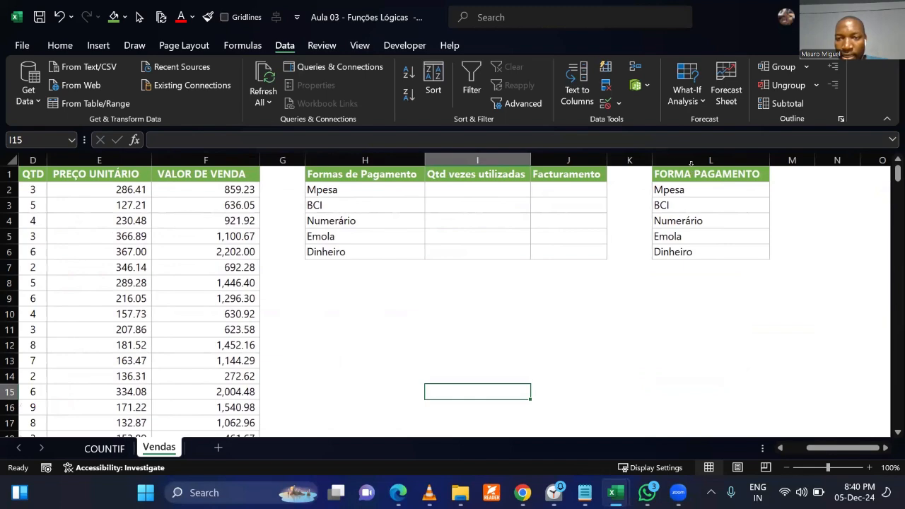
{"action": "left_click", "coordinate": [691, 162]}
{"action": "right_click", "coordinate": [728, 308]}
{"action": "left_click", "coordinate": [738, 325]}
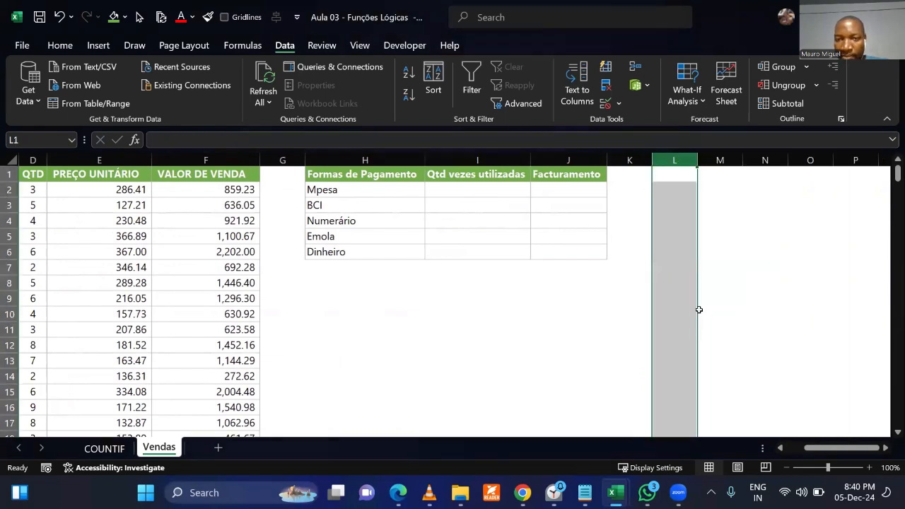
{"action": "left_click", "coordinate": [720, 314]}
{"action": "left_click_drag", "start_coordinate": [808, 446], "coordinate": [786, 459]}
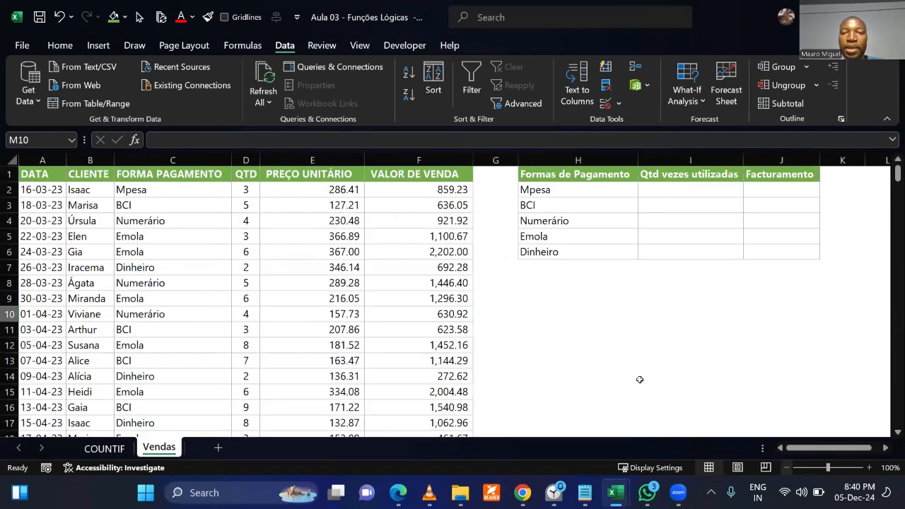
Compare the summary table's payment methods with column C and examine the repeated Mpesa entries that the usage count must cover.
{"action": "left_click", "coordinate": [547, 190]}
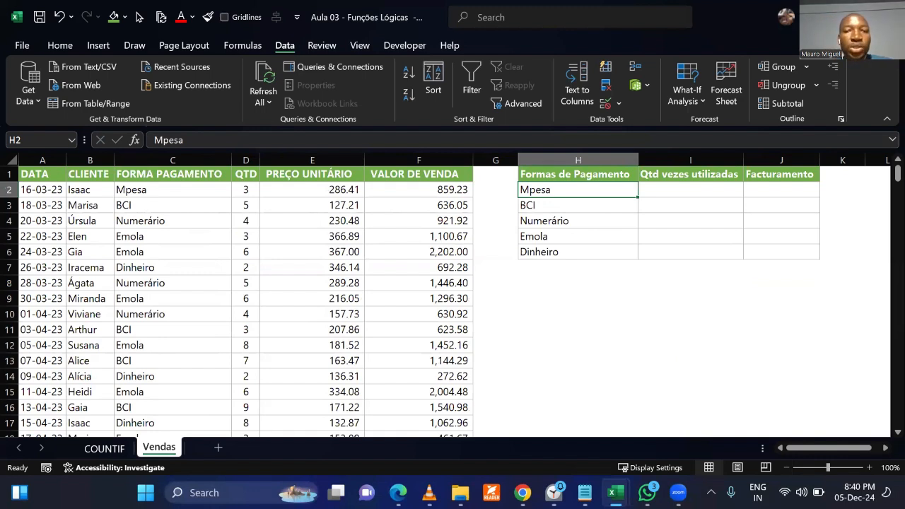
{"action": "left_click", "coordinate": [639, 344]}
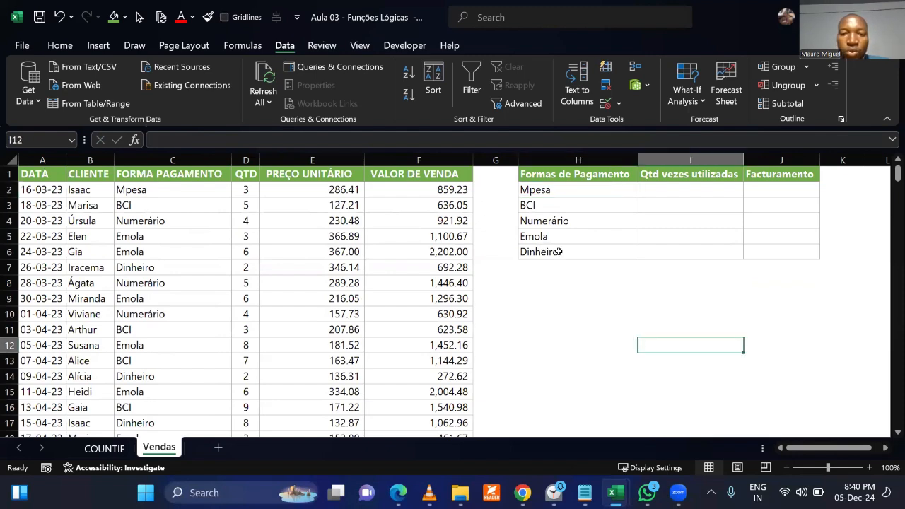
{"action": "left_click", "coordinate": [563, 315]}
{"action": "left_click", "coordinate": [667, 190]}
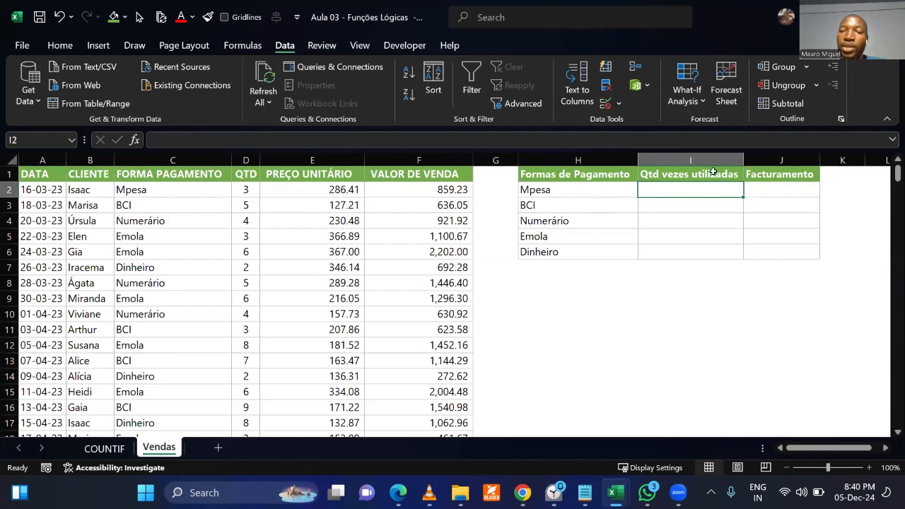
{"action": "left_click", "coordinate": [590, 194]}
{"action": "left_click_drag", "start_coordinate": [133, 192], "coordinate": [210, 314]}
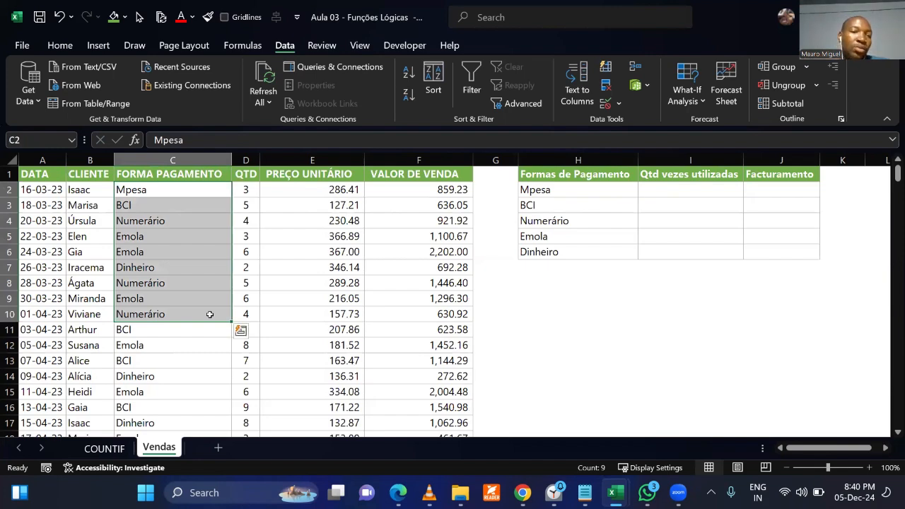
{"action": "left_click", "coordinate": [210, 314]}
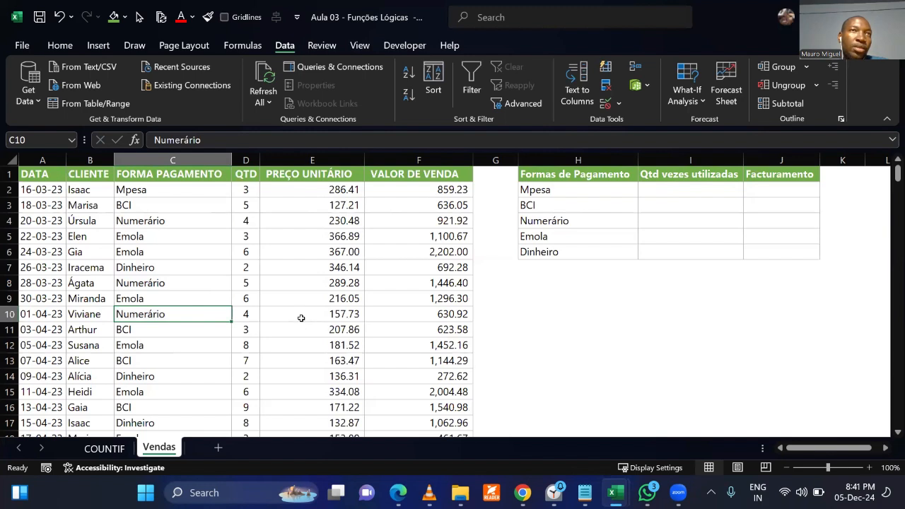
{"action": "left_click", "coordinate": [295, 306]}
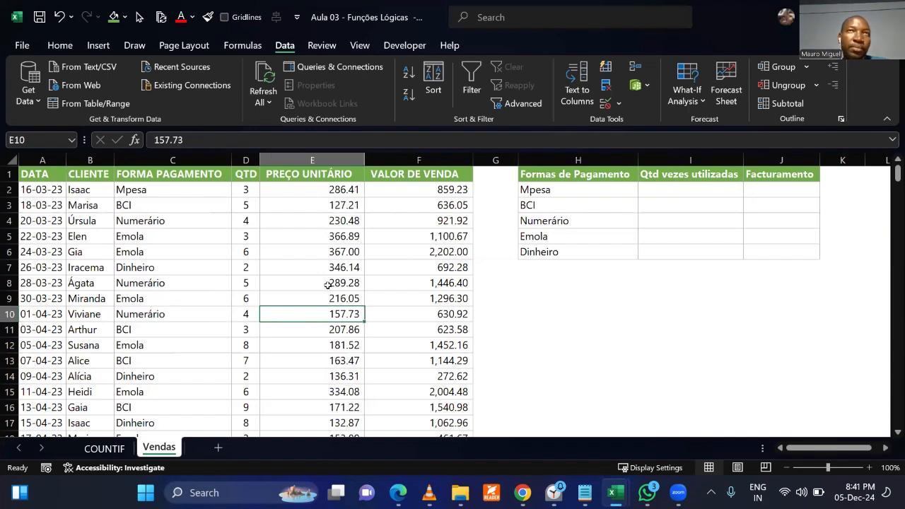
{"action": "left_click", "coordinate": [163, 189]}
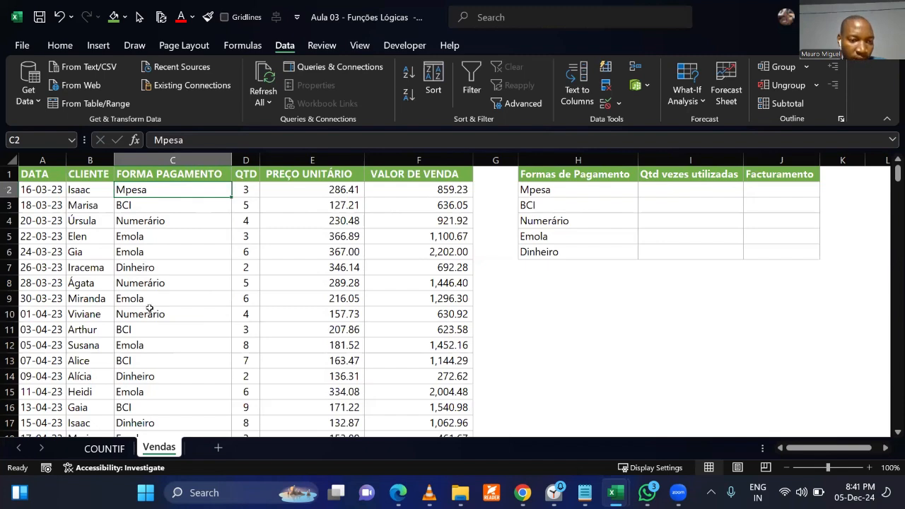
{"action": "scroll", "coordinate": [150, 346], "scroll_direction": "down", "scroll_amount": 3}
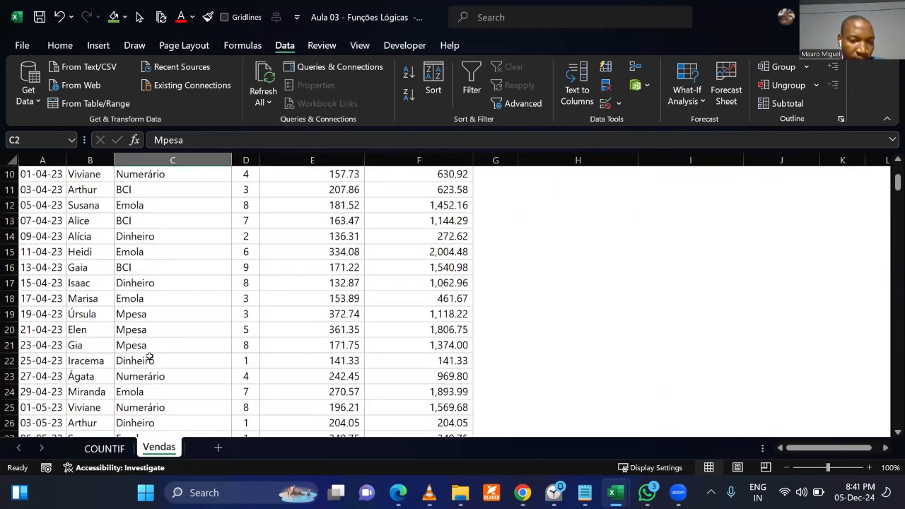
{"action": "left_click", "coordinate": [148, 331]}
{"action": "left_click", "coordinate": [145, 315]}
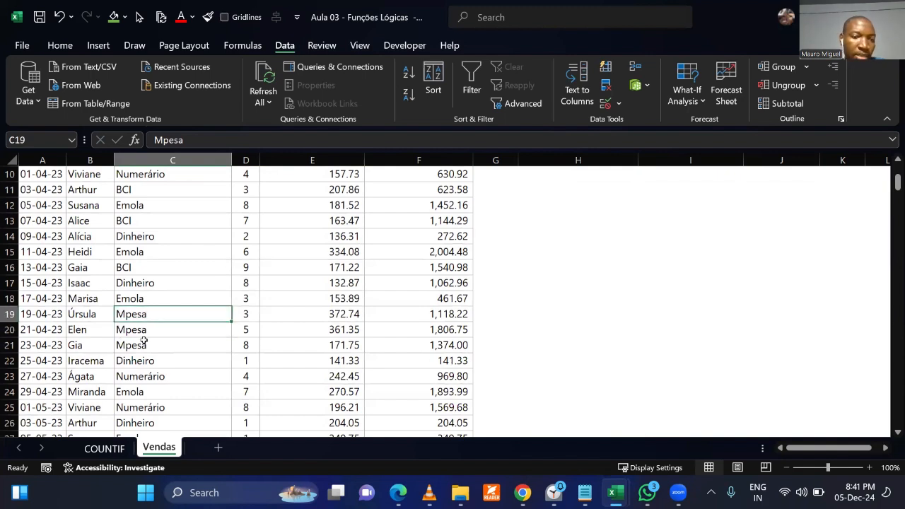
{"action": "left_click", "coordinate": [144, 345]}
{"action": "scroll", "coordinate": [233, 312], "scroll_direction": "up", "scroll_amount": 3}
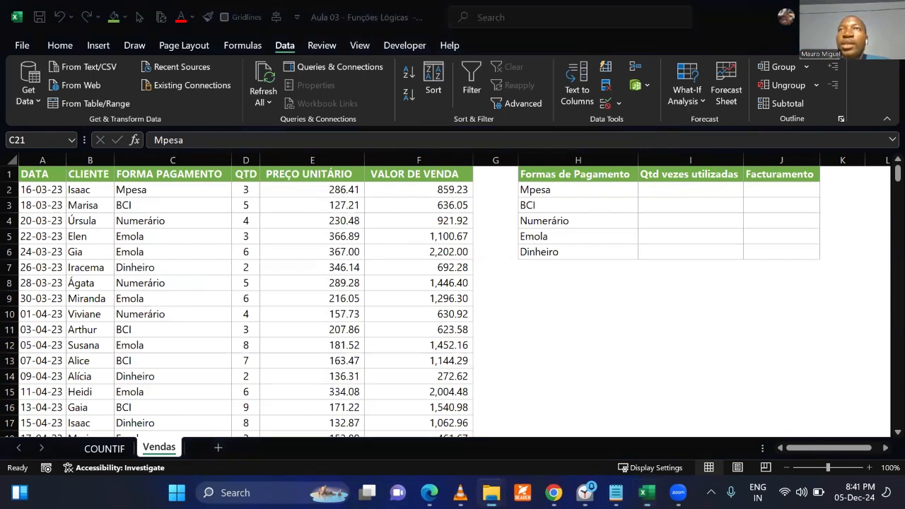
{"action": "key", "text": "alt+Tab"}
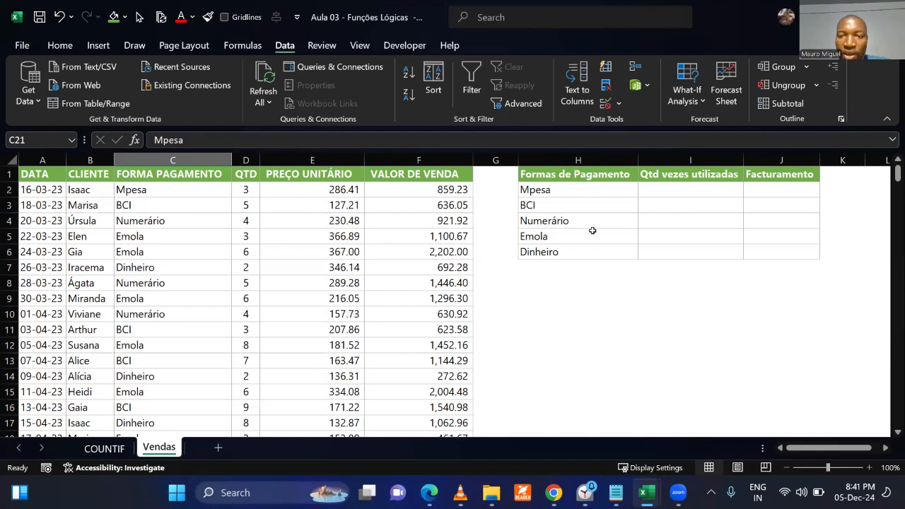
Start a COUNTIF formula in I2 for the number of times Mpesa was used.
{"action": "left_click", "coordinate": [656, 191]}
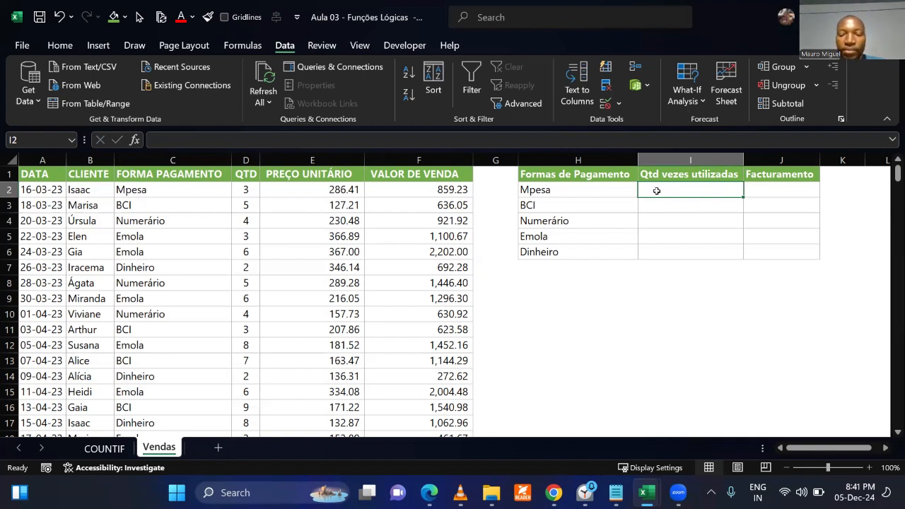
{"action": "type", "text": "=cou"}
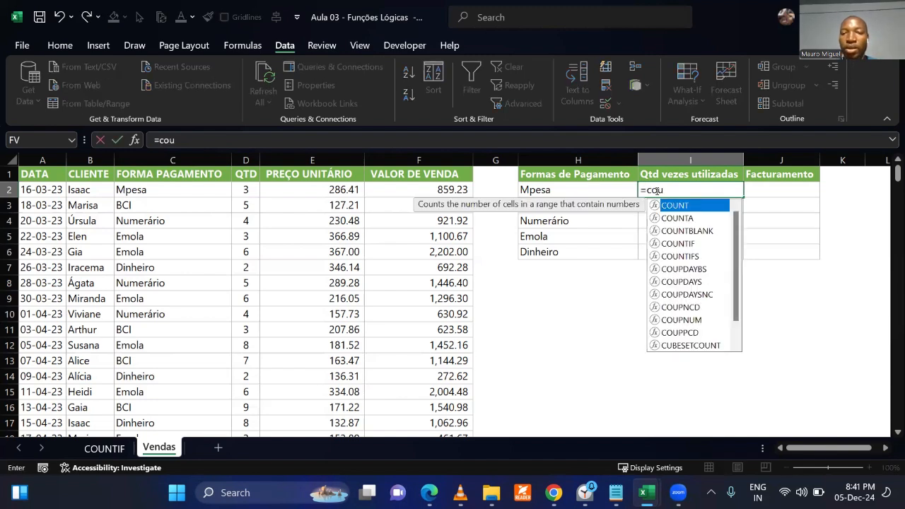
{"action": "type", "text": "nt"}
{"action": "double_click", "coordinate": [678, 243]}
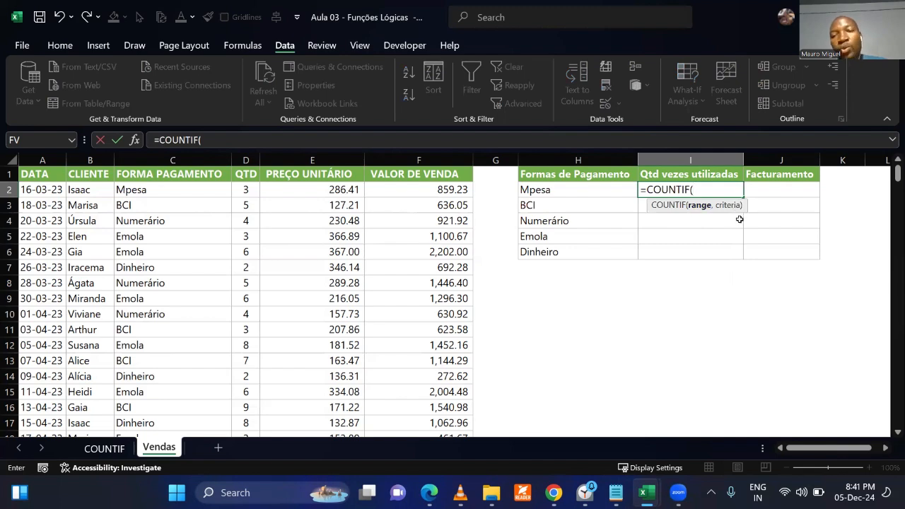
Mark the Mpesa criterion, the range argument and the FORMA PAGAMENTO column with red on-screen annotations, and clear them.
{"action": "key", "text": "ctrl+2"}
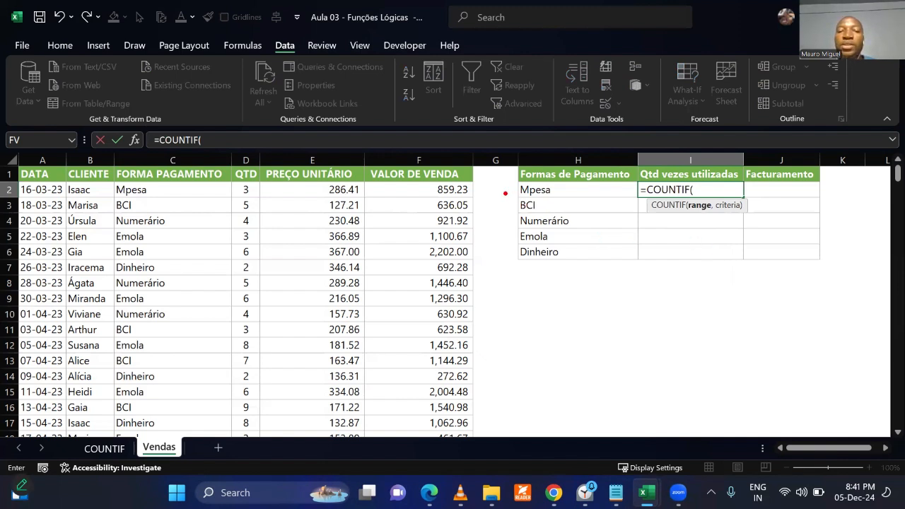
{"action": "left_click_drag", "start_coordinate": [512, 189], "coordinate": [480, 190]}
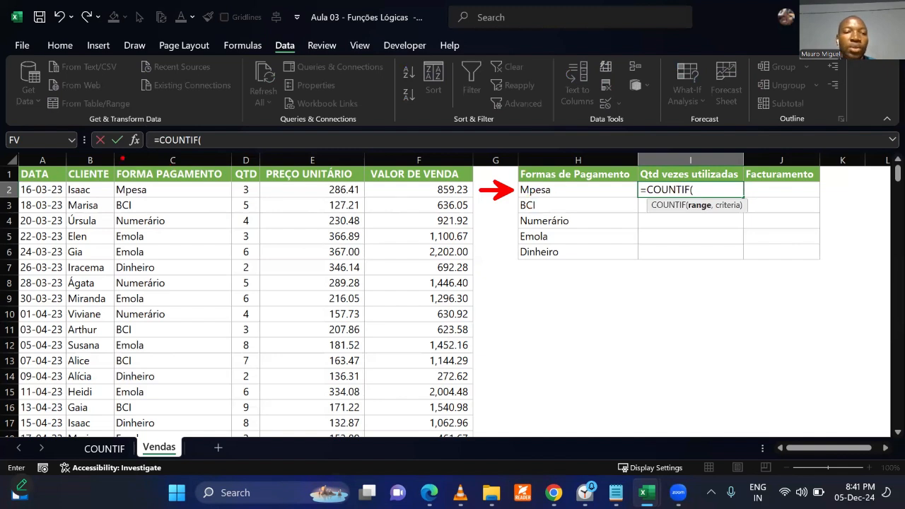
{"action": "left_click_drag", "start_coordinate": [686, 214], "coordinate": [711, 218]}
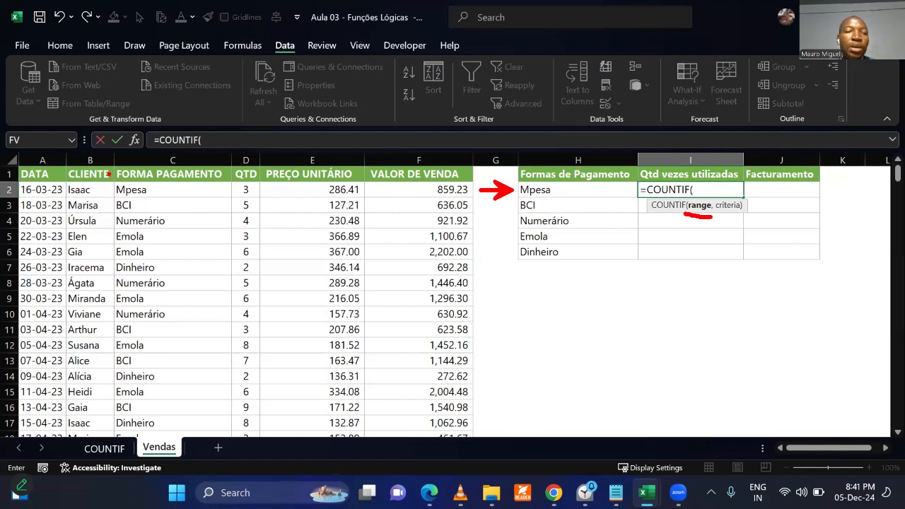
{"action": "mouse_move", "coordinate": [110, 165]}
{"action": "left_mouse_down"}
{"action": "mouse_move", "coordinate": [162, 315]}
{"action": "mouse_move", "coordinate": [236, 433]}
{"action": "mouse_move", "coordinate": [253, 441]}
{"action": "mouse_move", "coordinate": [233, 444]}
{"action": "left_mouse_up"}
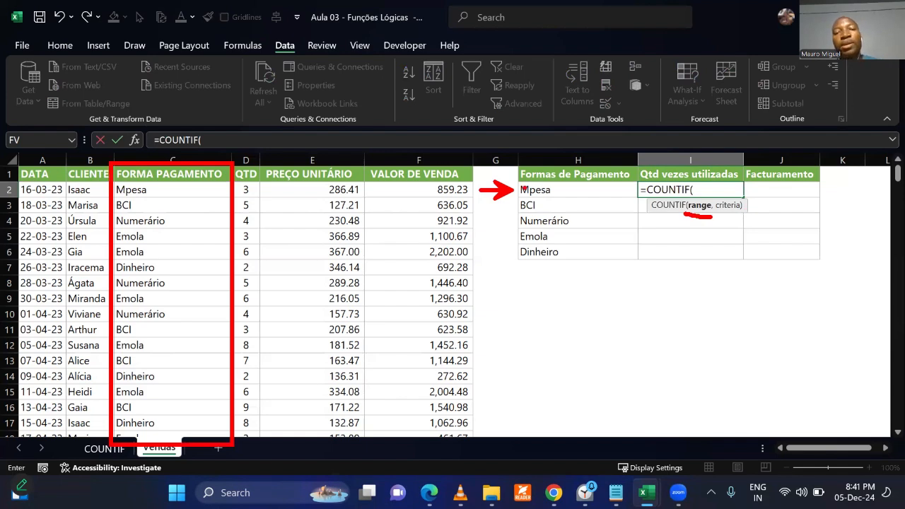
{"action": "left_click_drag", "start_coordinate": [513, 182], "coordinate": [567, 196]}
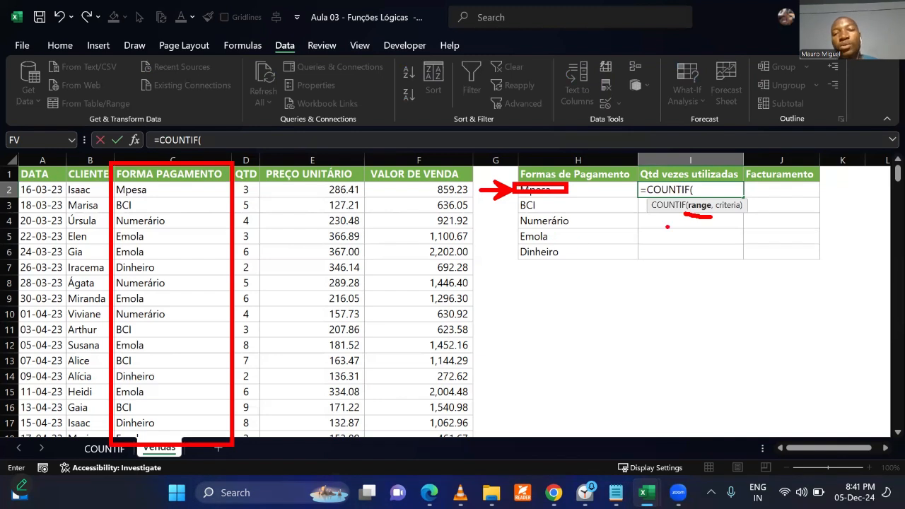
{"action": "key", "text": "Escape"}
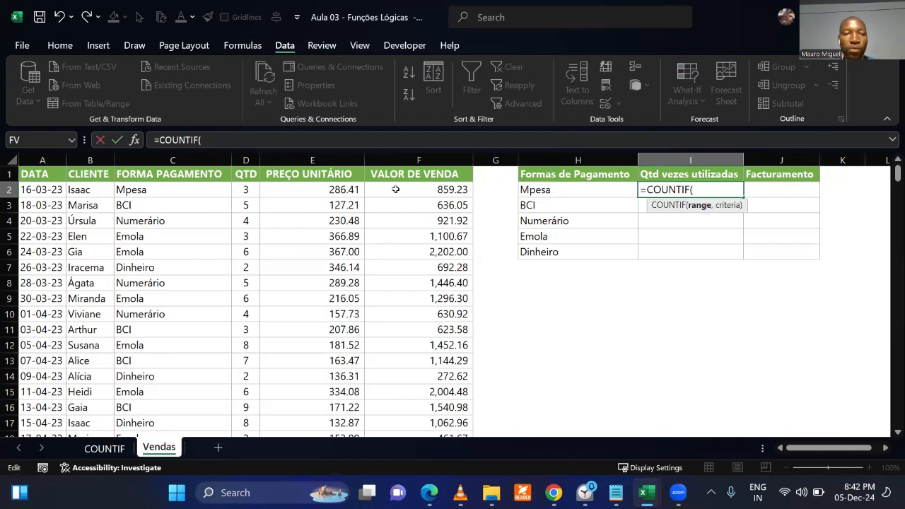
Complete the Mpesa usage count in I2 as =COUNTIF(C:C,H2), counting the criterion cell H2 within the whole FORMA PAGAMENTO column.
{"action": "left_click", "coordinate": [185, 157]}
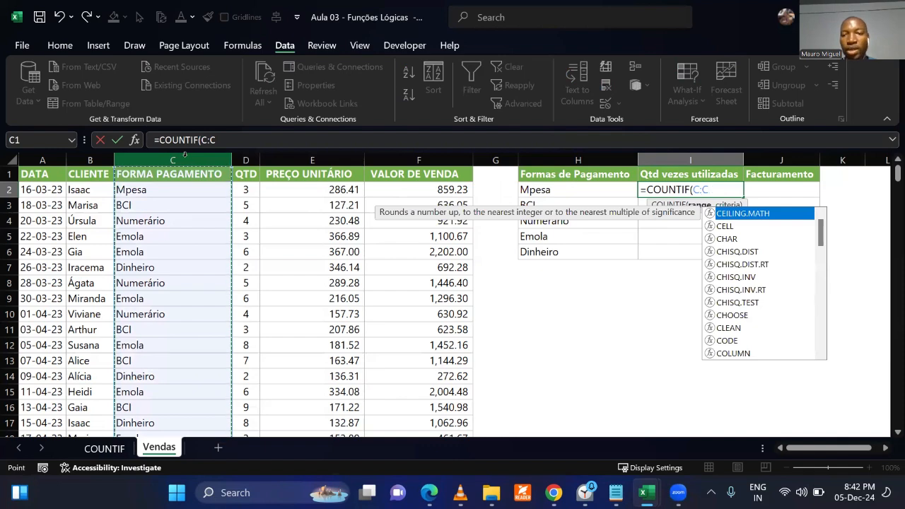
{"action": "type", "text": ","}
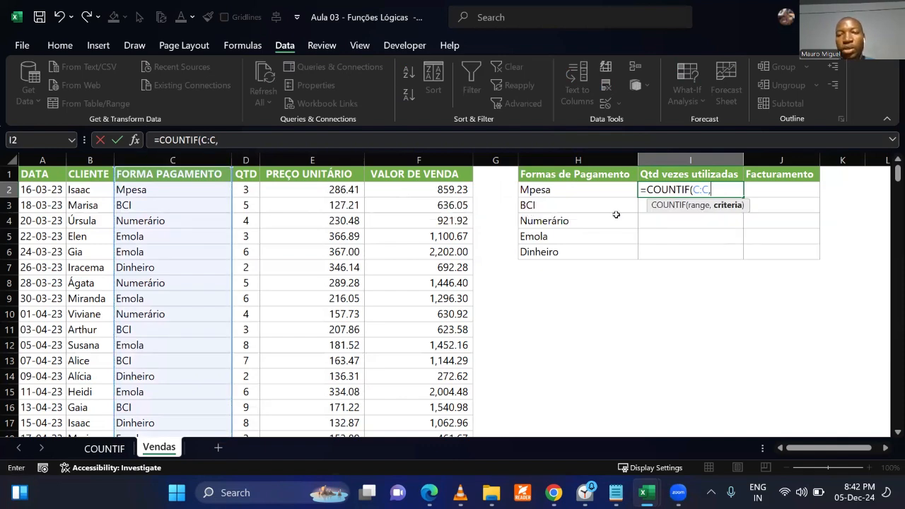
{"action": "left_click", "coordinate": [579, 191]}
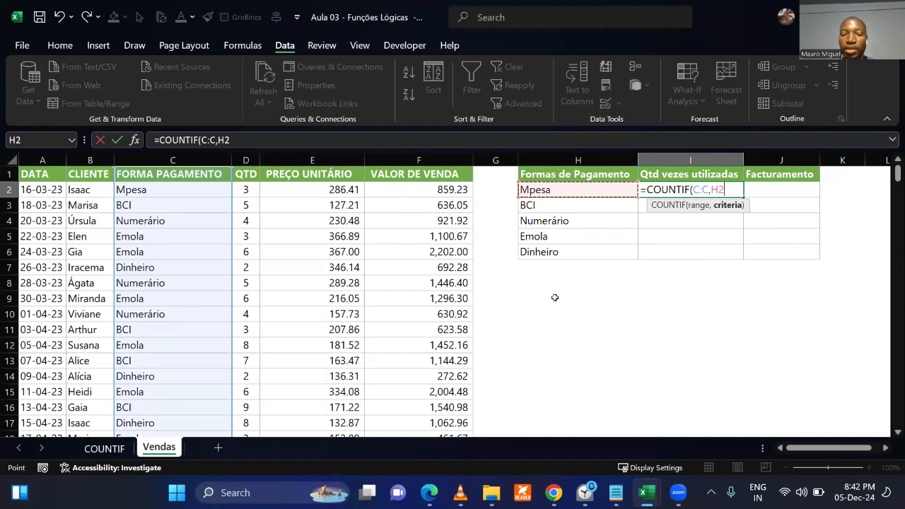
{"action": "type", "text": ")"}
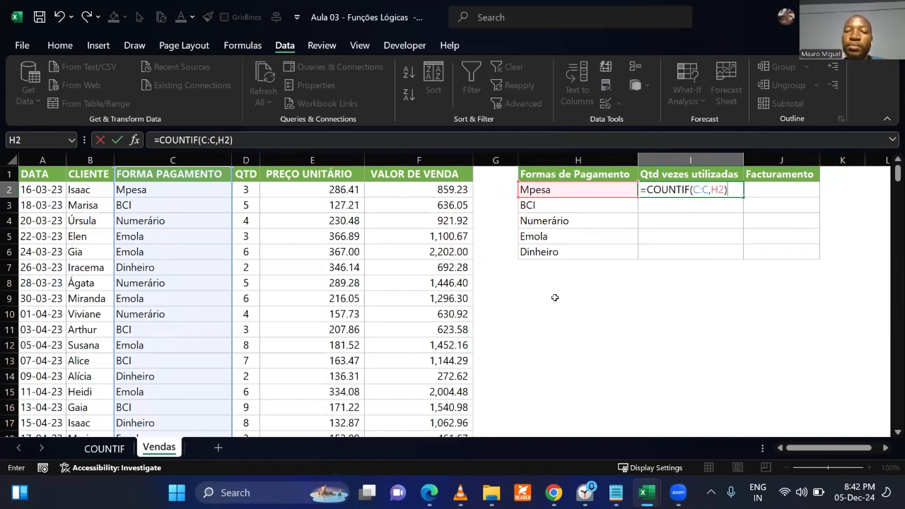
{"action": "key", "text": "Return"}
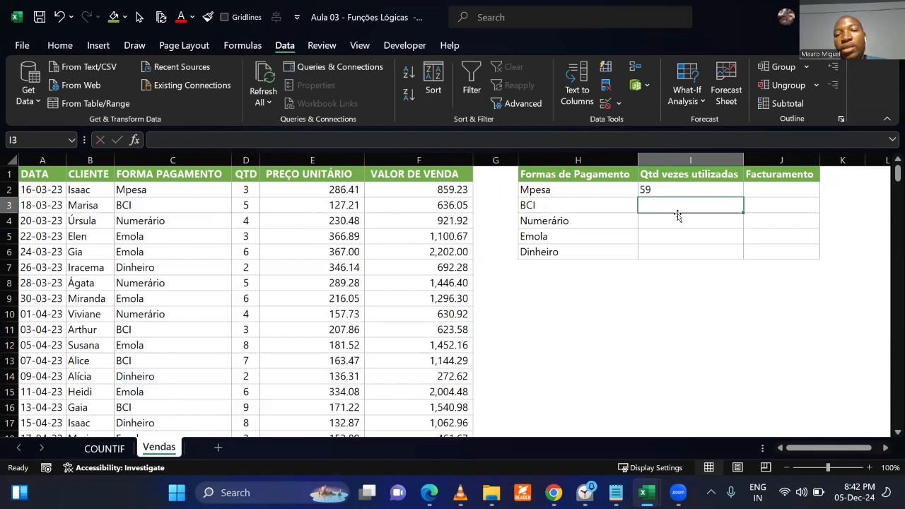
Trace the precedents of the COUNTIF formula in I2 to examine which cells feed the Mpesa count.
{"action": "left_click", "coordinate": [673, 190]}
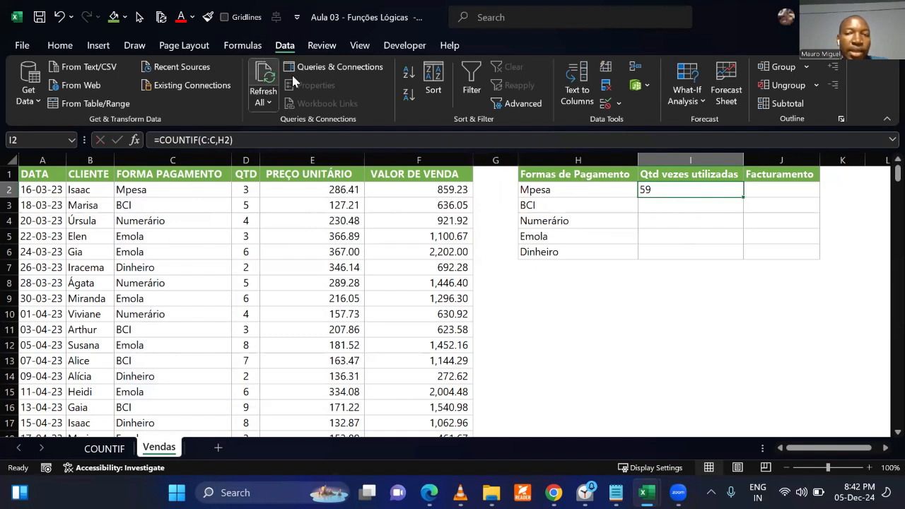
{"action": "left_click", "coordinate": [643, 283]}
{"action": "left_click", "coordinate": [667, 193]}
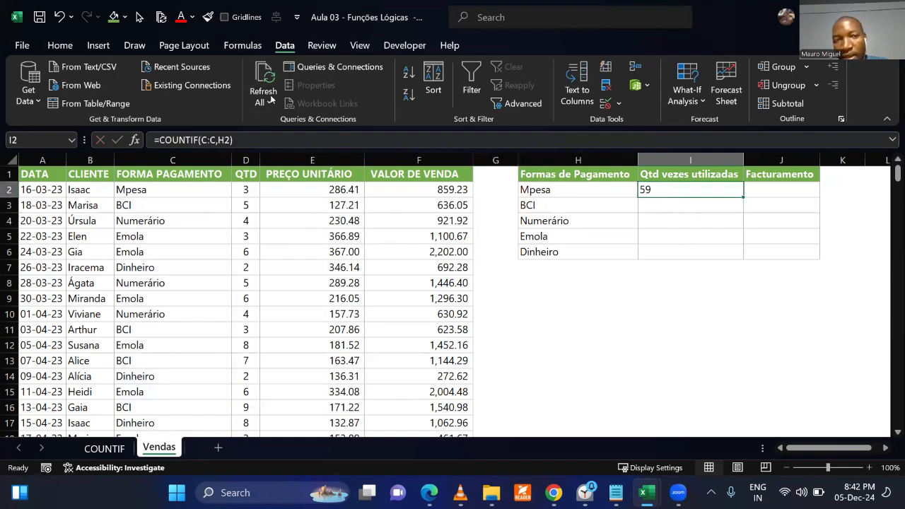
{"action": "left_click", "coordinate": [247, 46]}
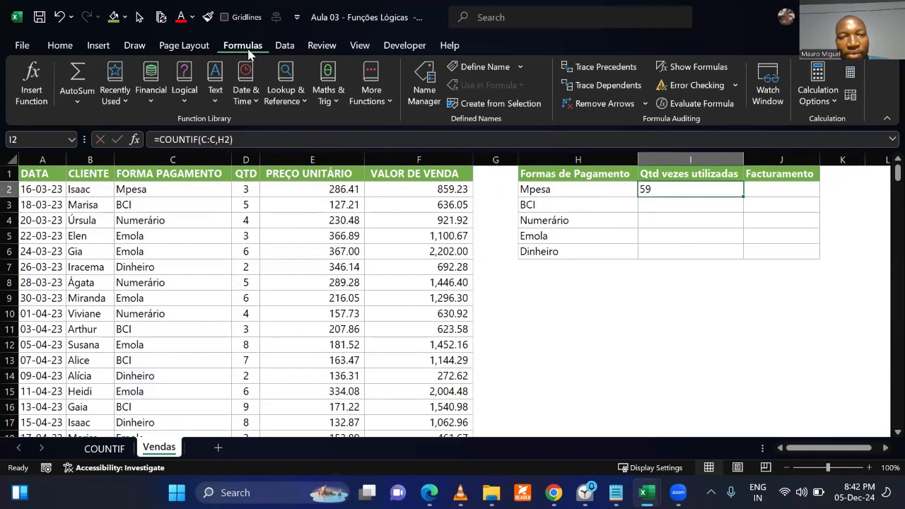
{"action": "left_click", "coordinate": [605, 68]}
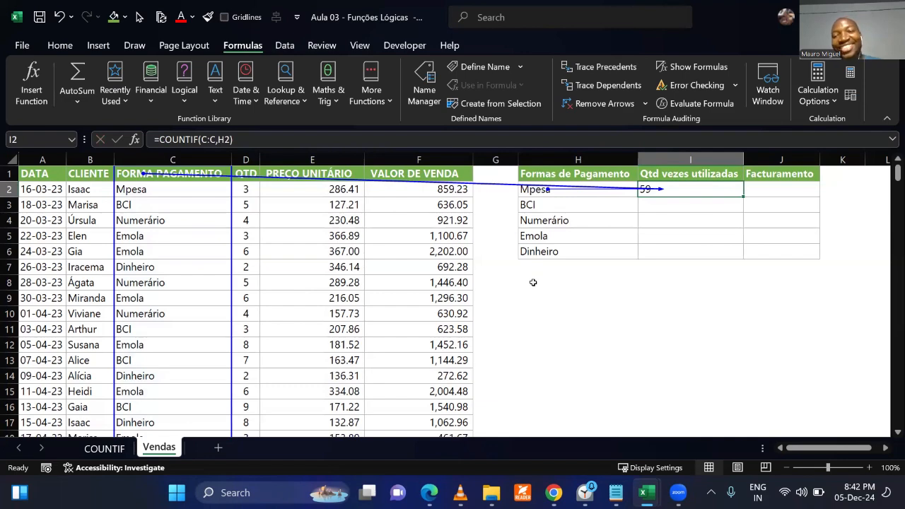
{"action": "left_click", "coordinate": [662, 280]}
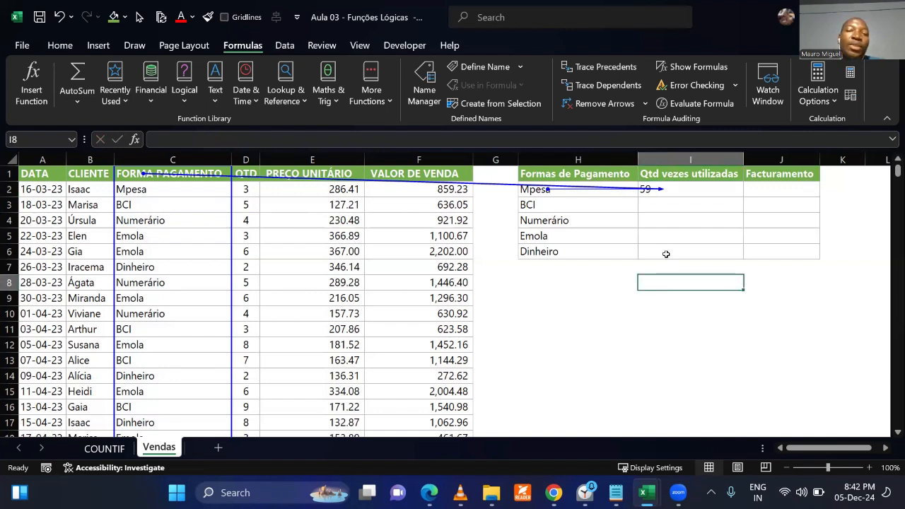
{"action": "left_click", "coordinate": [693, 186]}
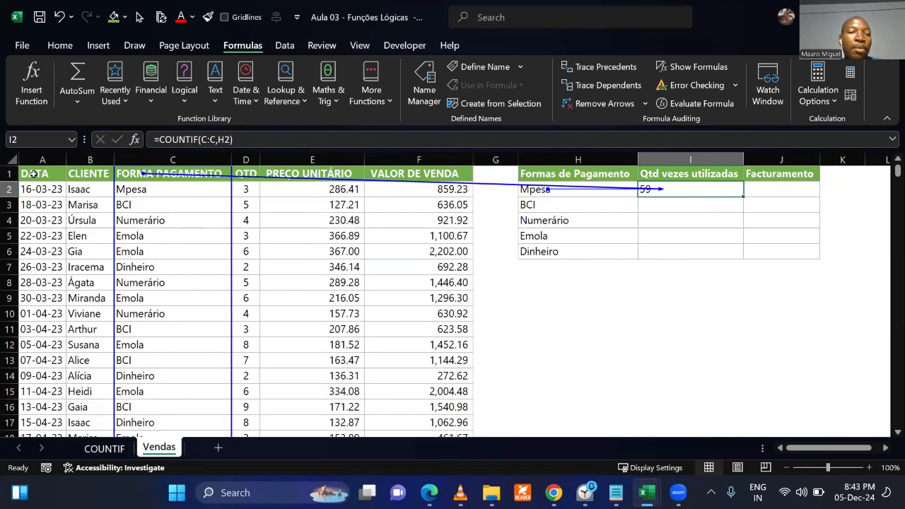
Look over the sales data feeding the traced formula and remove the trace arrows from the sheet.
{"action": "left_click_drag", "start_coordinate": [33, 173], "coordinate": [864, 382]}
{"action": "left_click", "coordinate": [208, 246]}
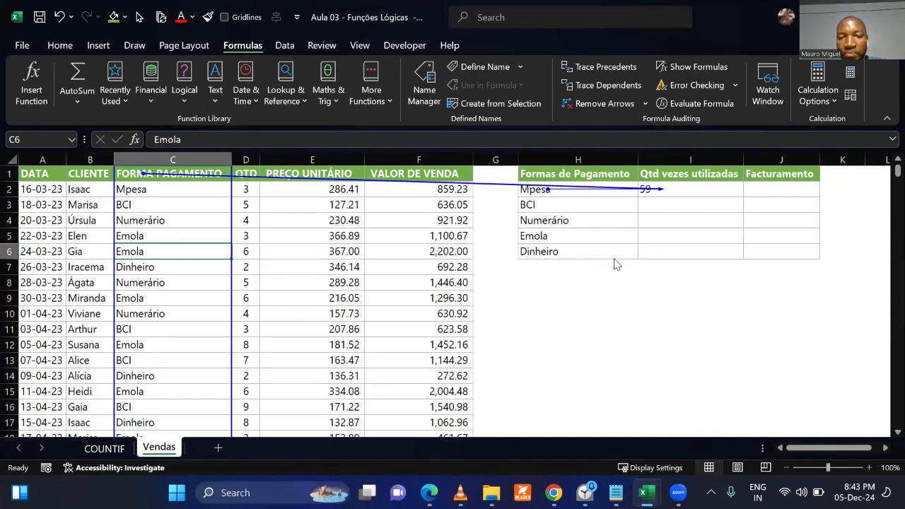
{"action": "left_click", "coordinate": [566, 220]}
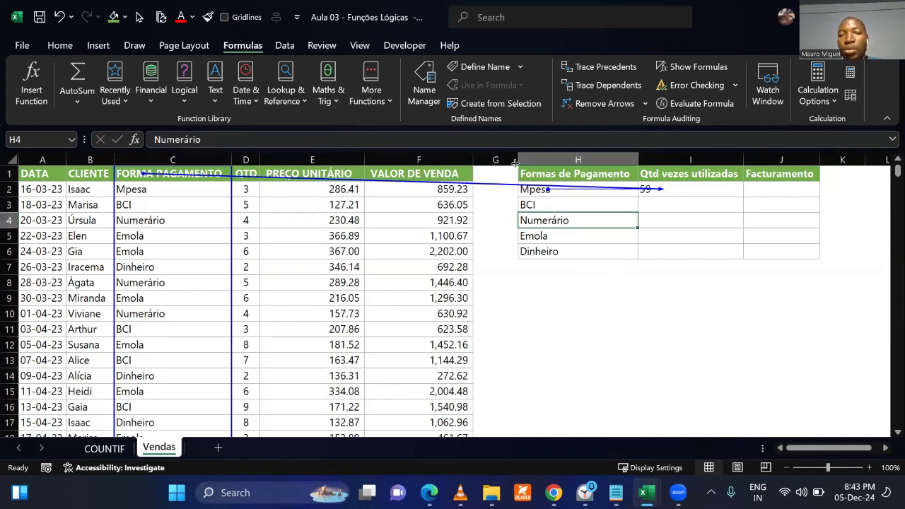
{"action": "left_click", "coordinate": [601, 105]}
Fill the COUNTIF formula from I2 down to I6 to count every payment method in the summary table.
{"action": "left_click", "coordinate": [691, 191]}
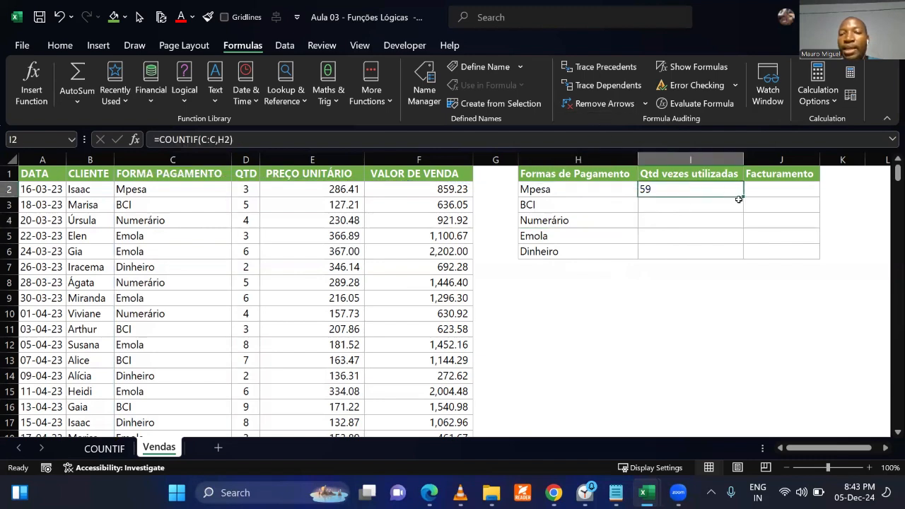
{"action": "left_click_drag", "start_coordinate": [743, 200], "coordinate": [746, 256]}
{"action": "left_click", "coordinate": [699, 313]}
Review the Qtd vezes utilizadas values in I2:I6 against each payment method listed in column H.
{"action": "left_click_drag", "start_coordinate": [663, 189], "coordinate": [663, 251]}
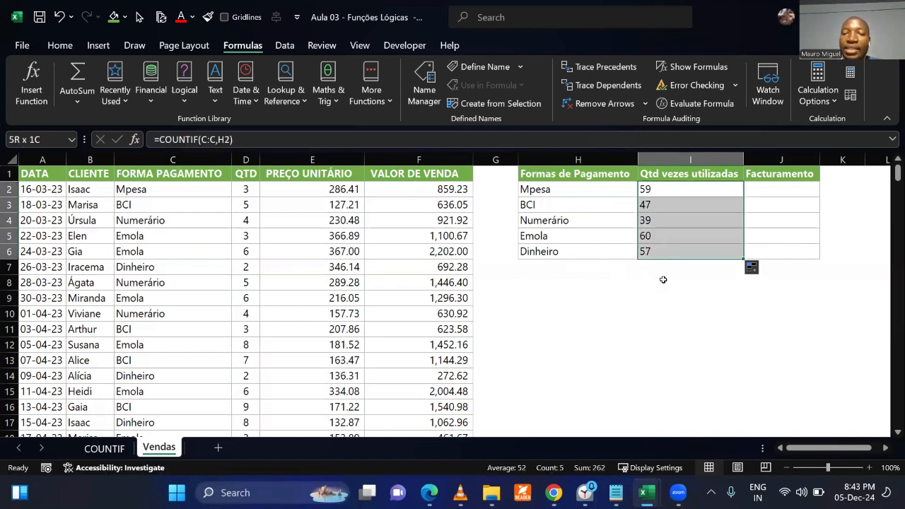
{"action": "left_click", "coordinate": [660, 332]}
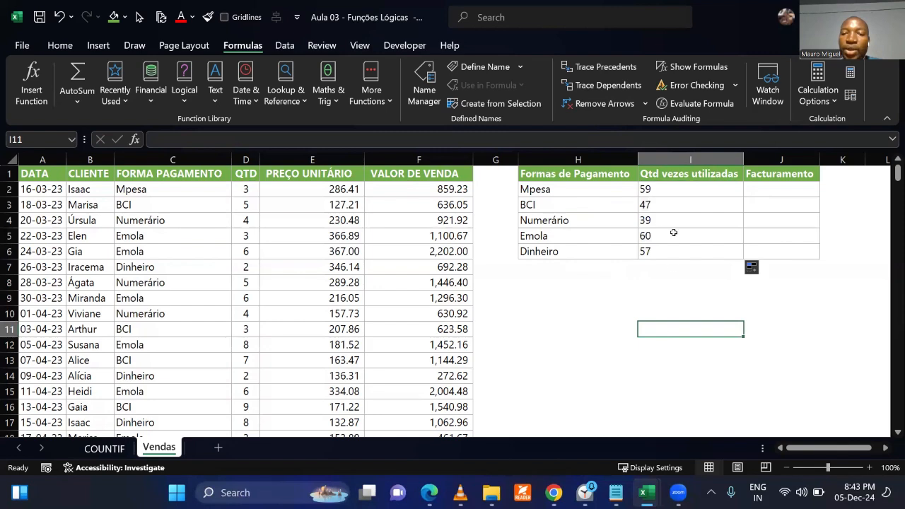
{"action": "left_click_drag", "start_coordinate": [670, 191], "coordinate": [671, 253]}
{"action": "left_click", "coordinate": [671, 313]}
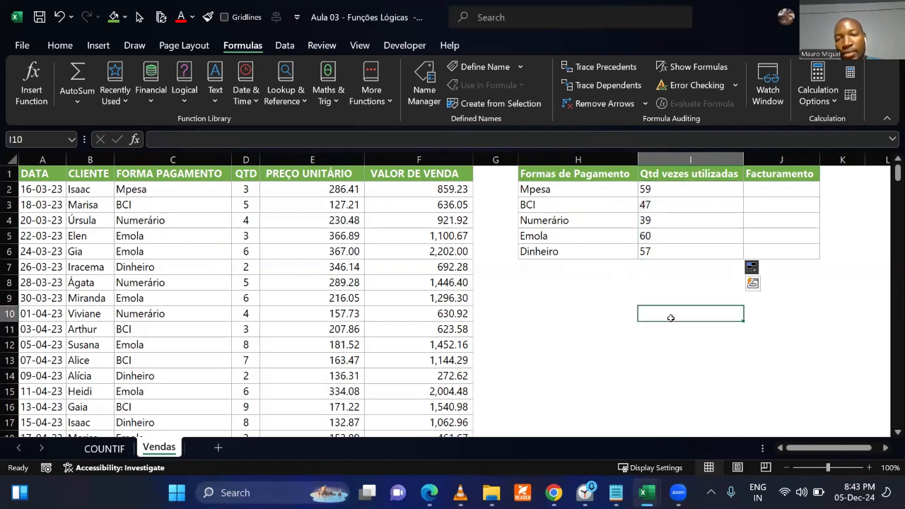
{"action": "left_click_drag", "start_coordinate": [572, 189], "coordinate": [682, 186]}
{"action": "left_click_drag", "start_coordinate": [579, 200], "coordinate": [699, 199]}
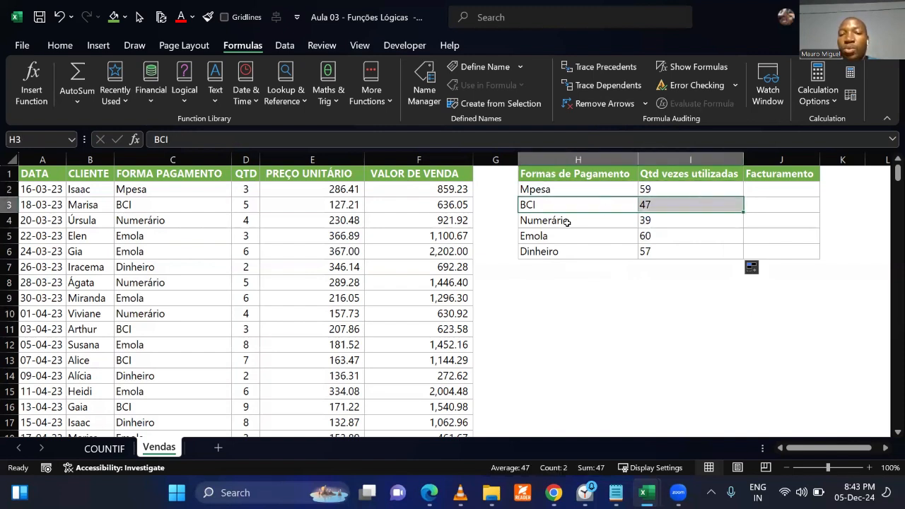
{"action": "left_click_drag", "start_coordinate": [569, 221], "coordinate": [679, 223]}
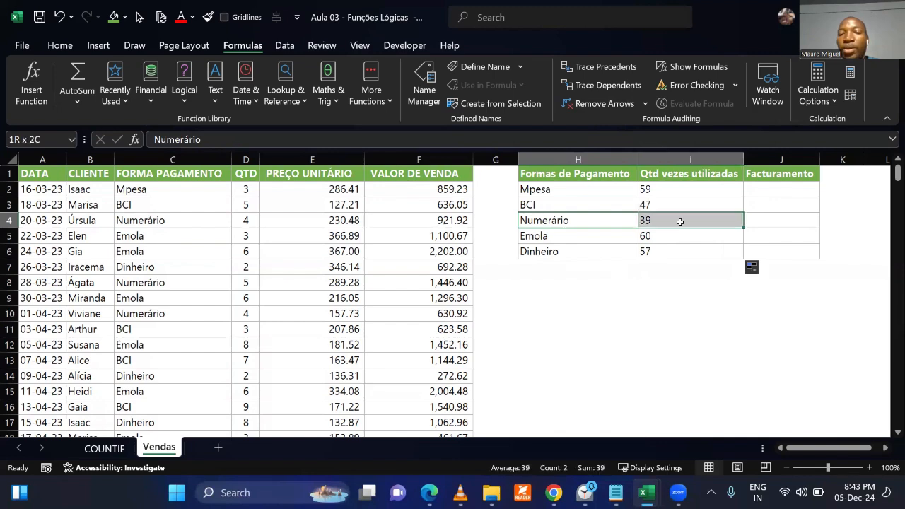
{"action": "left_click", "coordinate": [664, 333]}
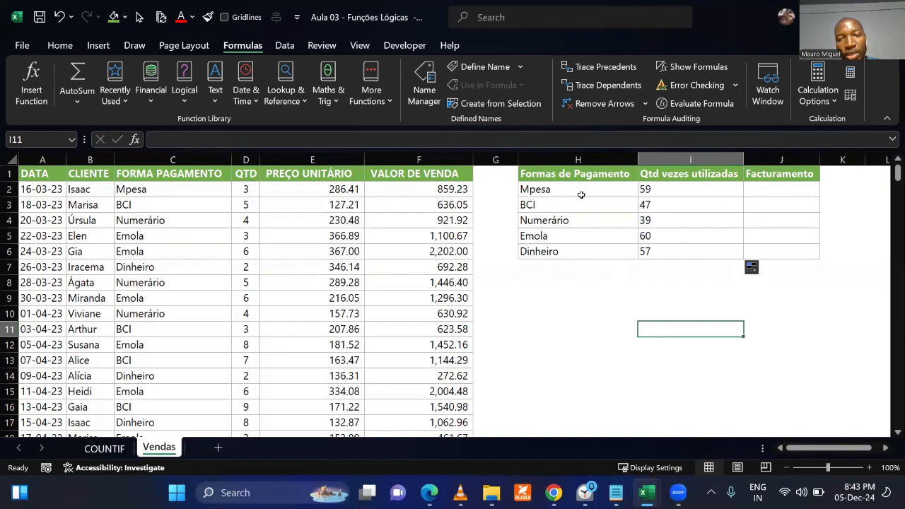
{"action": "left_click_drag", "start_coordinate": [651, 189], "coordinate": [587, 259]}
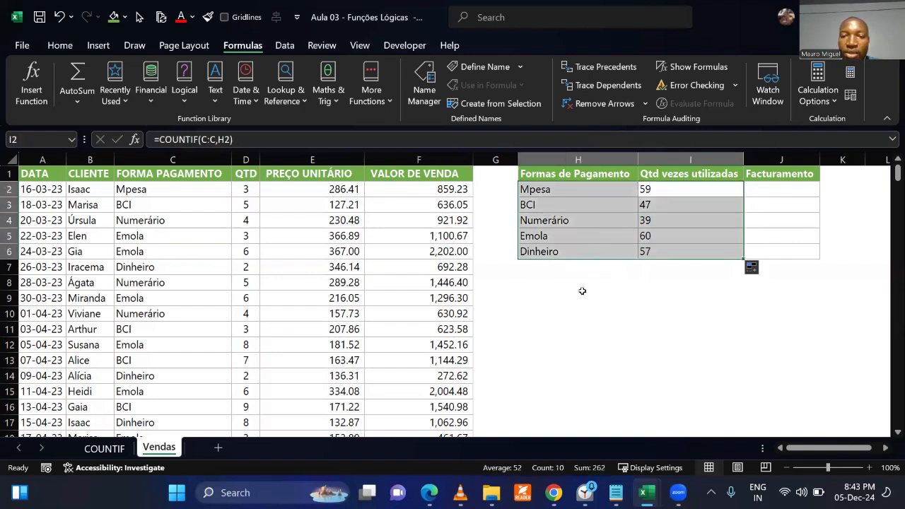
{"action": "left_click", "coordinate": [579, 305]}
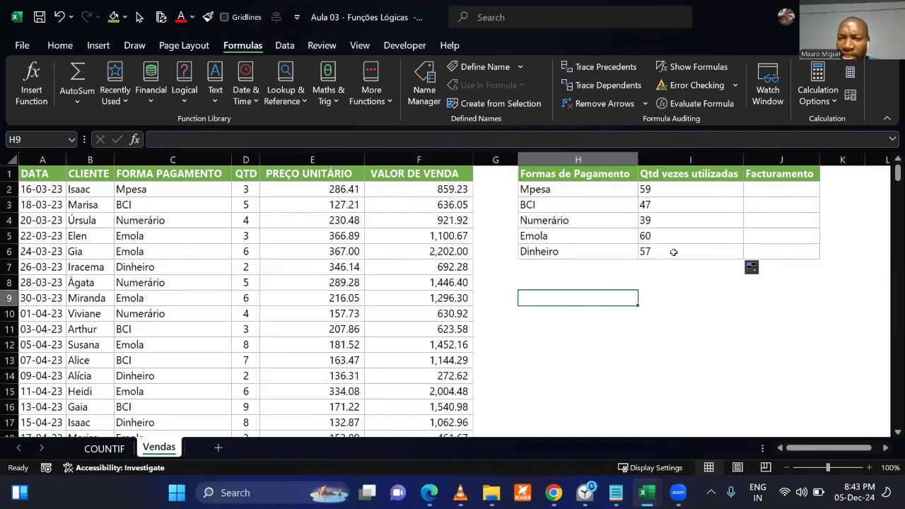
{"action": "left_click", "coordinate": [609, 351]}
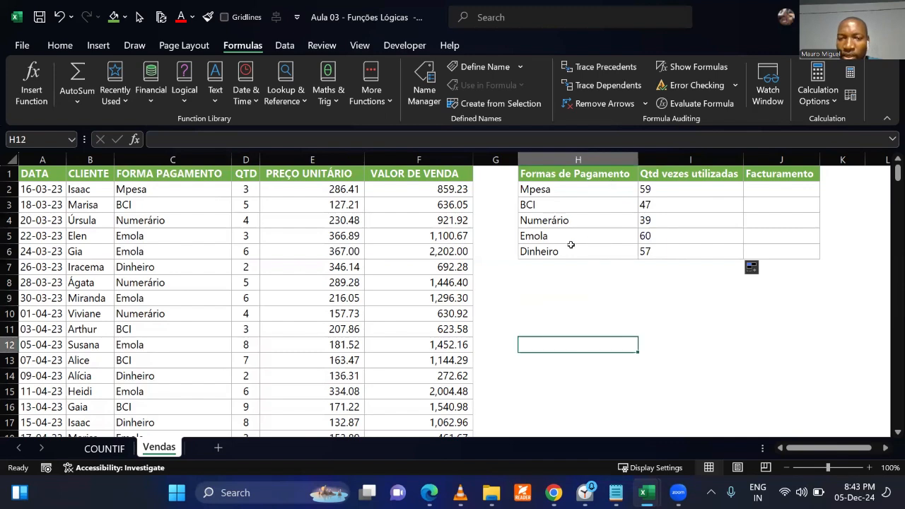
{"action": "left_click_drag", "start_coordinate": [562, 233], "coordinate": [672, 236]}
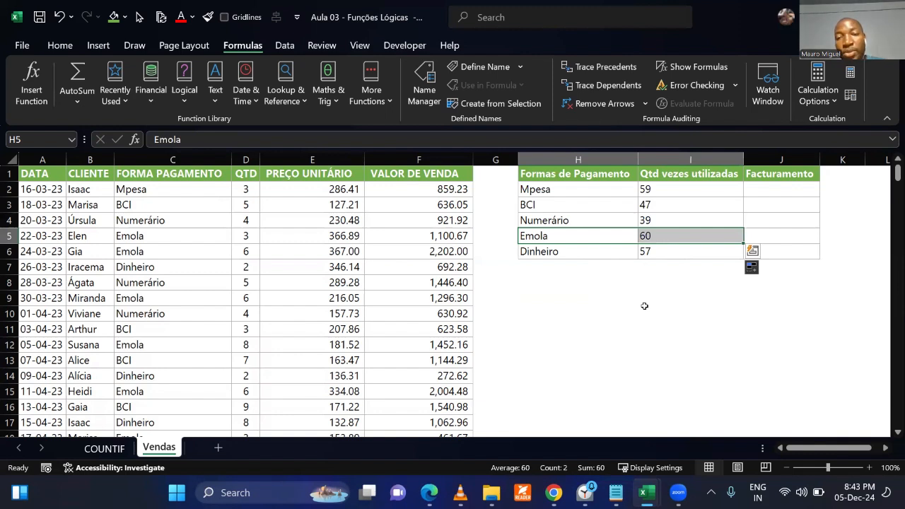
{"action": "left_click", "coordinate": [675, 217]}
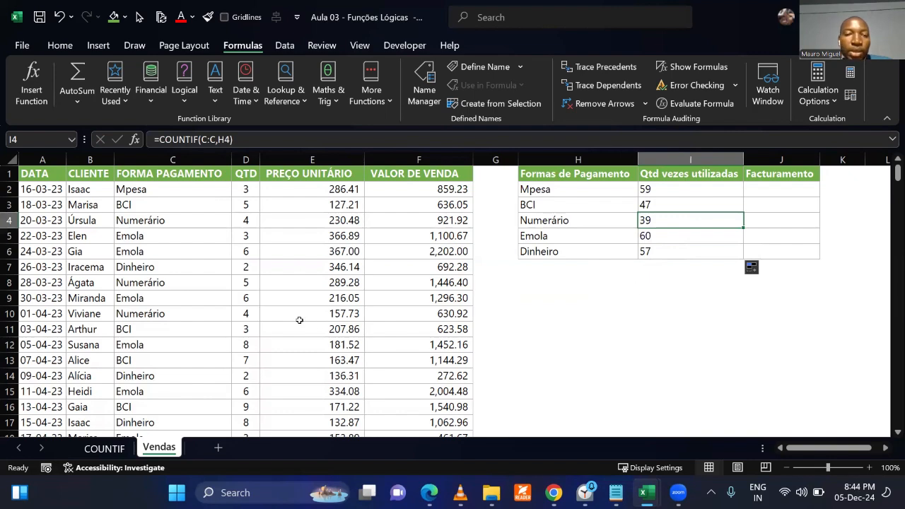
{"action": "left_click_drag", "start_coordinate": [535, 176], "coordinate": [544, 205]}
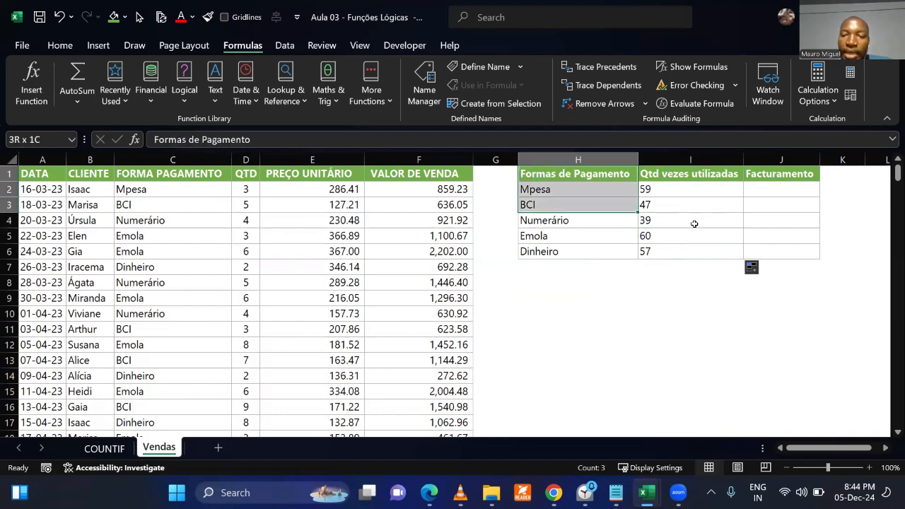
{"action": "left_click_drag", "start_coordinate": [695, 224], "coordinate": [772, 252]}
Look through the sales records further down the sheet and compare them with the usage counts in the summary table.
{"action": "left_click", "coordinate": [336, 282]}
{"action": "scroll", "coordinate": [336, 282], "scroll_direction": "down", "scroll_amount": 14}
{"action": "scroll", "coordinate": [336, 282], "scroll_direction": "down", "scroll_amount": 17}
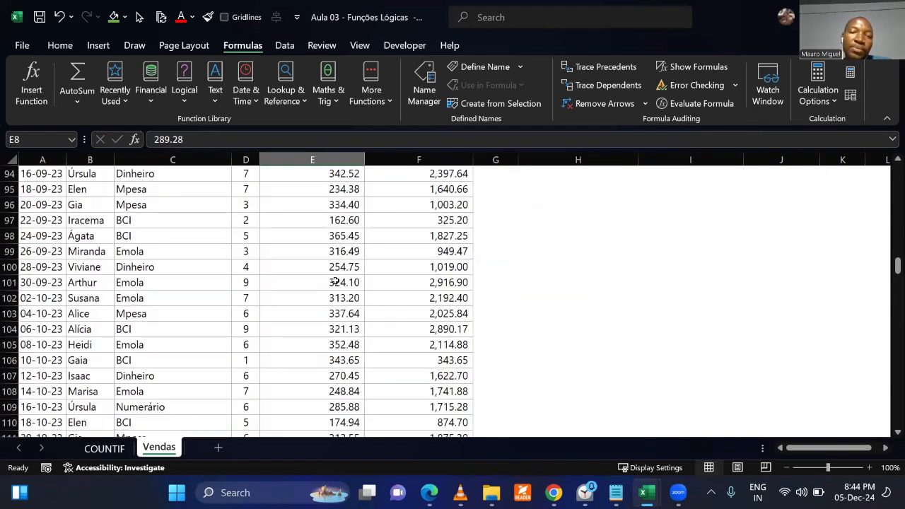
{"action": "scroll", "coordinate": [336, 282], "scroll_direction": "up", "scroll_amount": 20}
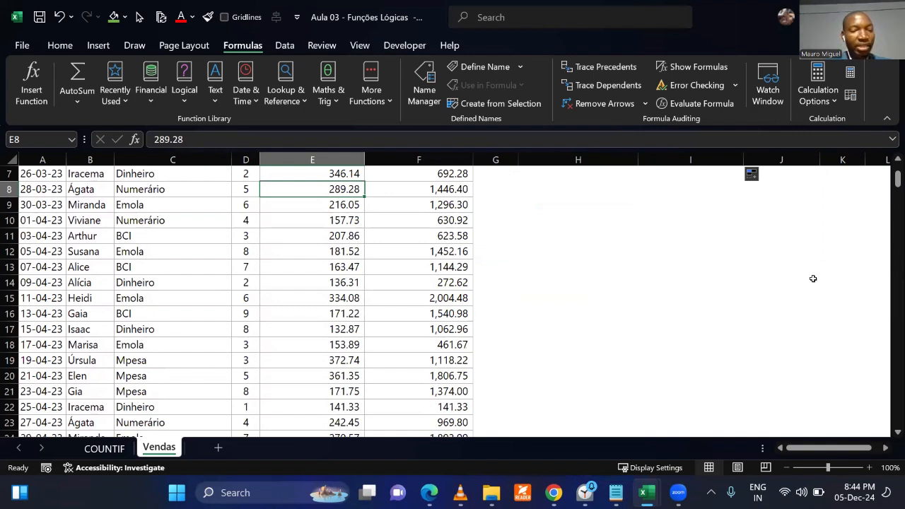
{"action": "scroll", "coordinate": [754, 304], "scroll_direction": "up", "scroll_amount": 2}
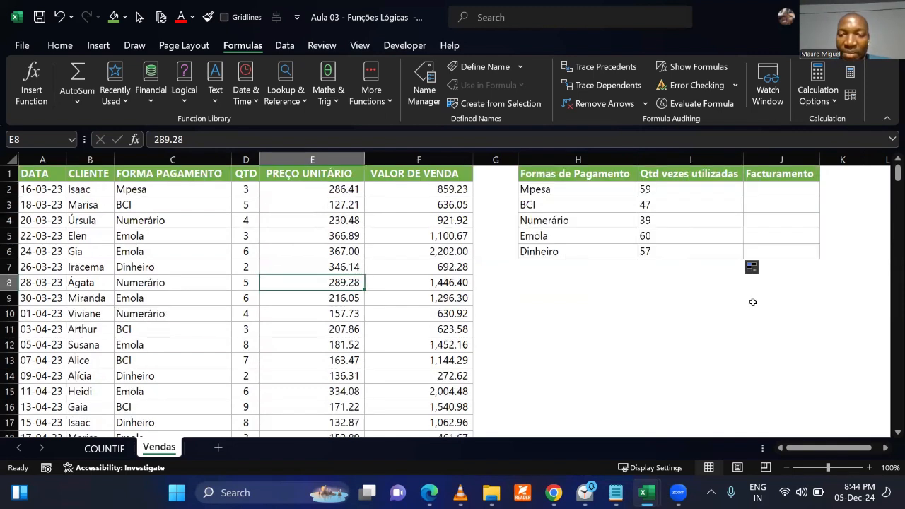
{"action": "left_click_drag", "start_coordinate": [662, 185], "coordinate": [664, 246]}
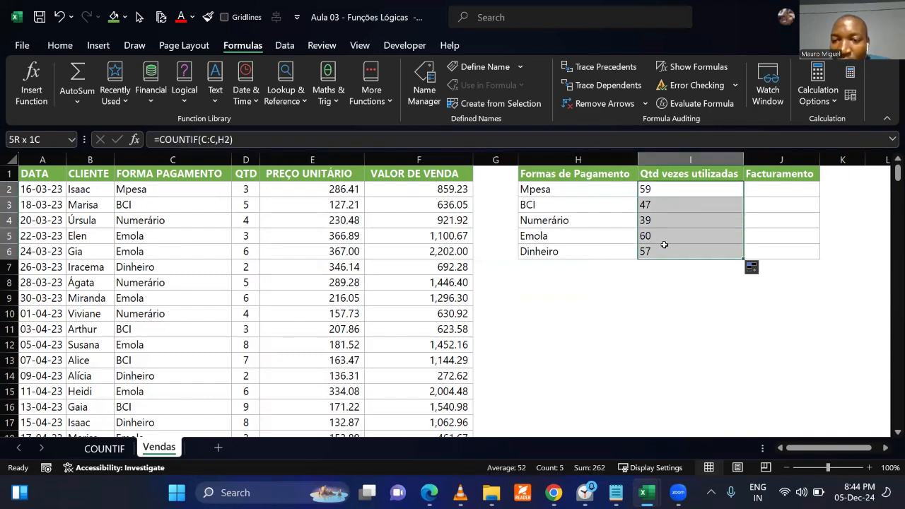
{"action": "left_click", "coordinate": [688, 310]}
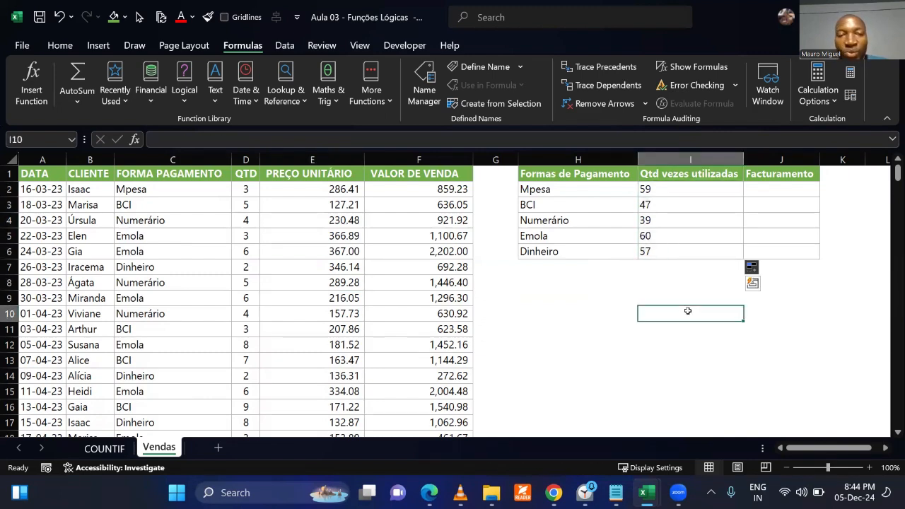
Turn on filtering for the header row of the sales table in columns A to F.
{"action": "left_click", "coordinate": [298, 269]}
{"action": "left_click", "coordinate": [60, 45]}
{"action": "left_click", "coordinate": [754, 91]}
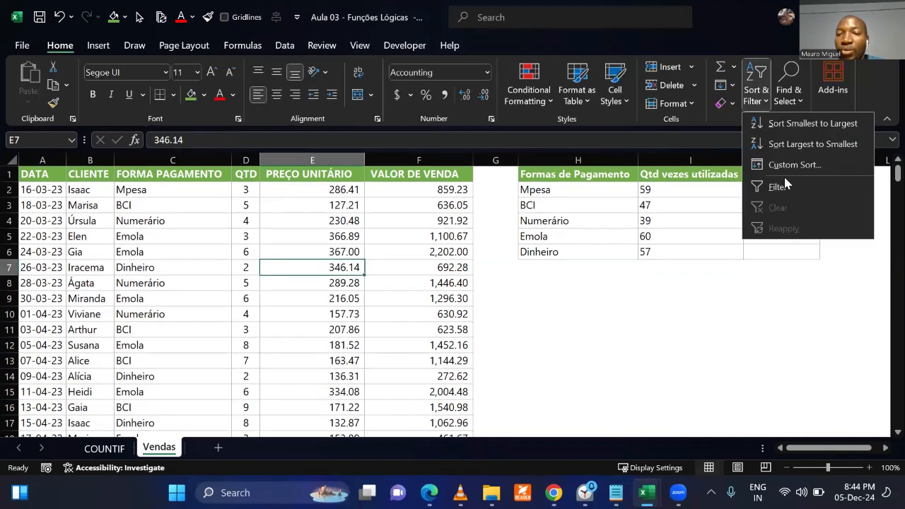
{"action": "left_click", "coordinate": [778, 186]}
{"action": "key", "text": "Down"}
{"action": "key", "text": "Right"}
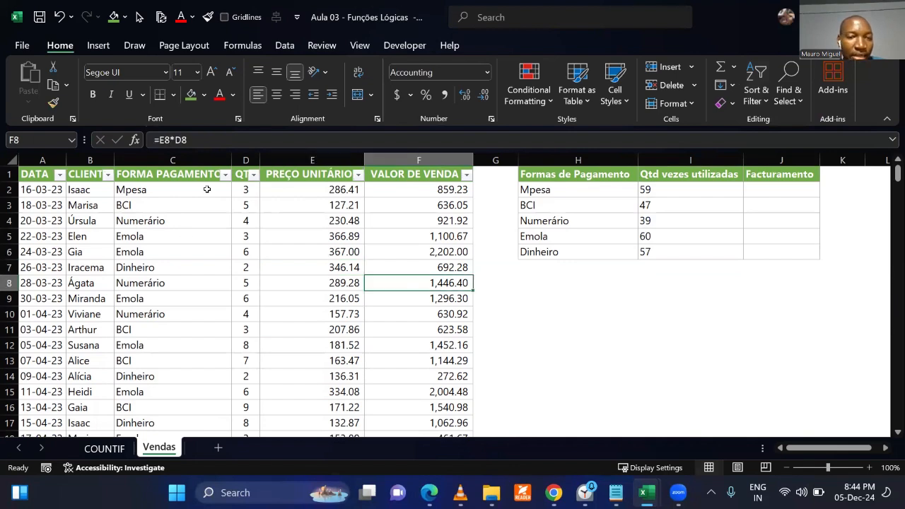
Filter the FORMA PAGAMENTO column to Emola only and select all its filtered entries to check their number.
{"action": "left_click", "coordinate": [225, 176]}
{"action": "left_click", "coordinate": [62, 328]}
{"action": "left_click", "coordinate": [62, 367]}
{"action": "left_click", "coordinate": [161, 458]}
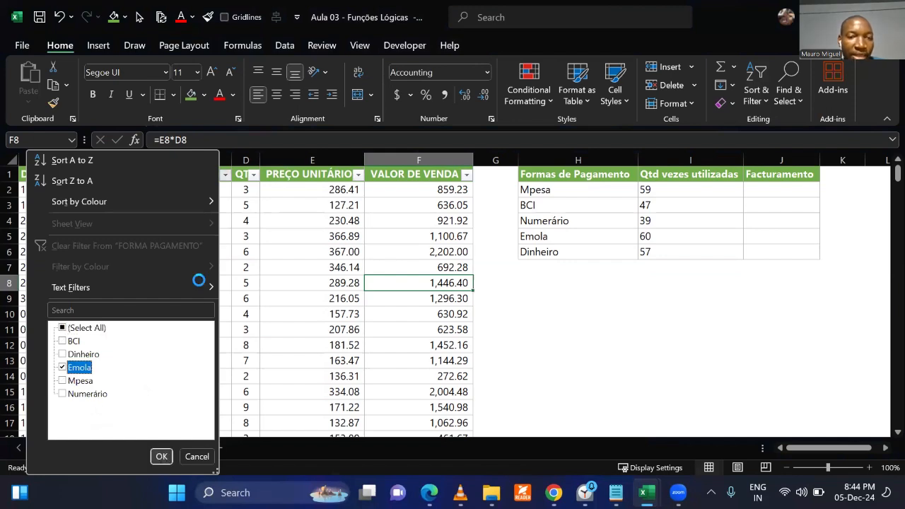
{"action": "left_click_drag", "start_coordinate": [176, 190], "coordinate": [182, 428]}
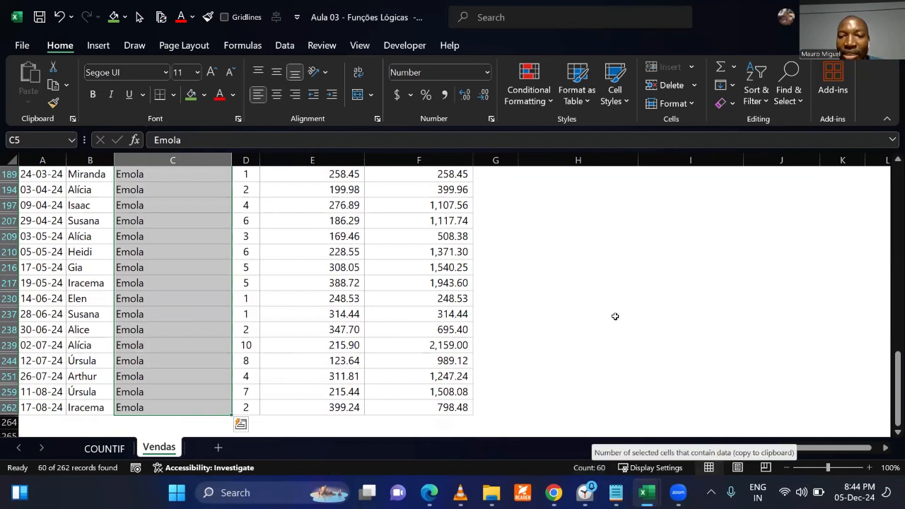
Compare the Emola usage count in I5 with the filtered entries and clear the filter from the FORMA PAGAMENTO column.
{"action": "scroll", "coordinate": [615, 316], "scroll_direction": "up", "scroll_amount": 15}
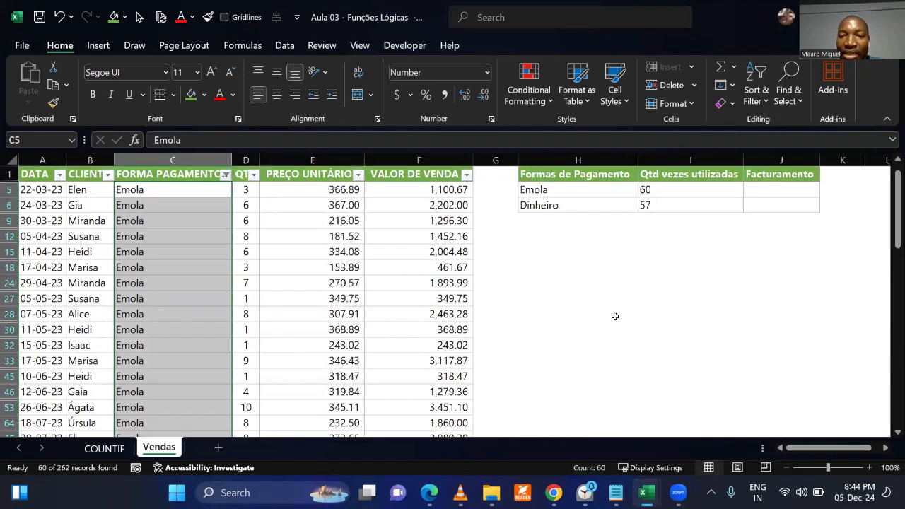
{"action": "left_click", "coordinate": [675, 190]}
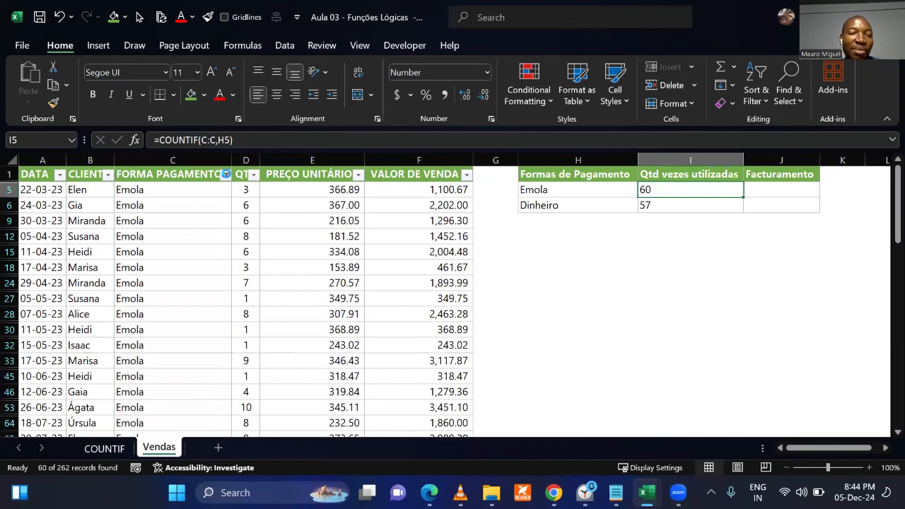
{"action": "left_click", "coordinate": [225, 174]}
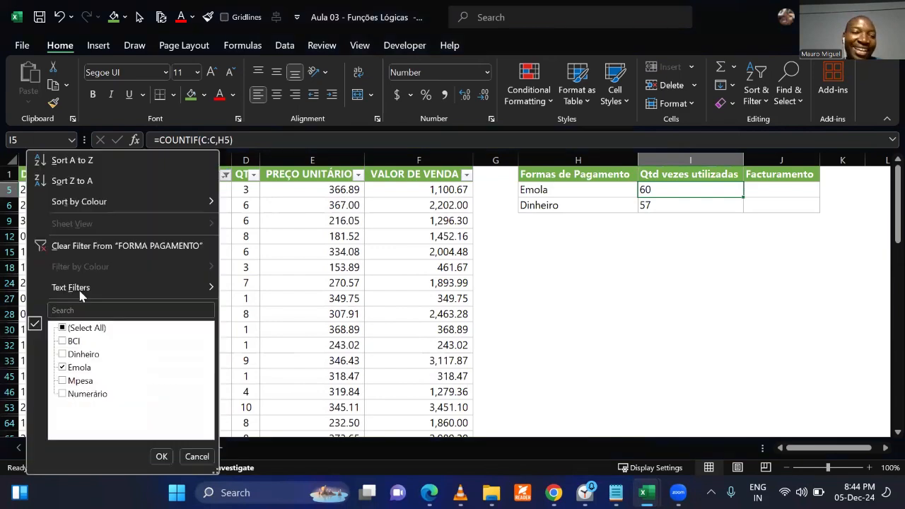
{"action": "left_click", "coordinate": [85, 246]}
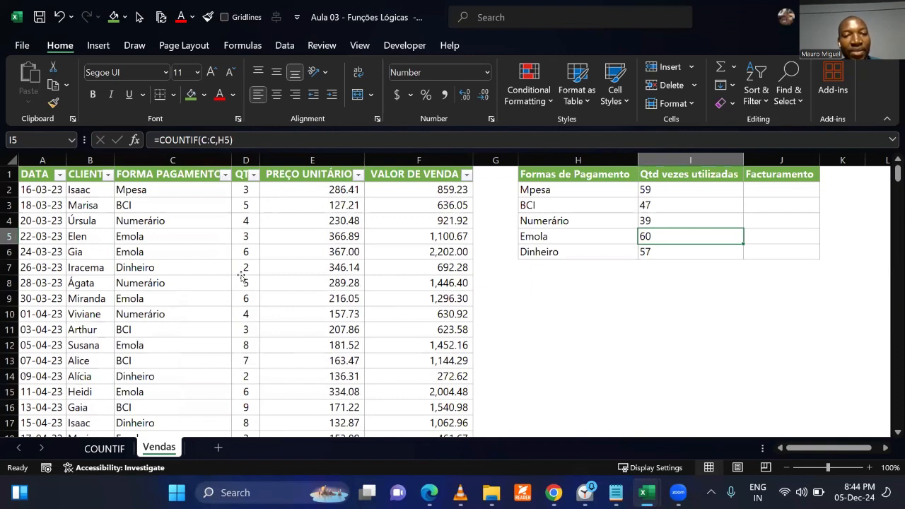
{"action": "left_click", "coordinate": [243, 277]}
{"action": "left_click", "coordinate": [287, 262]}
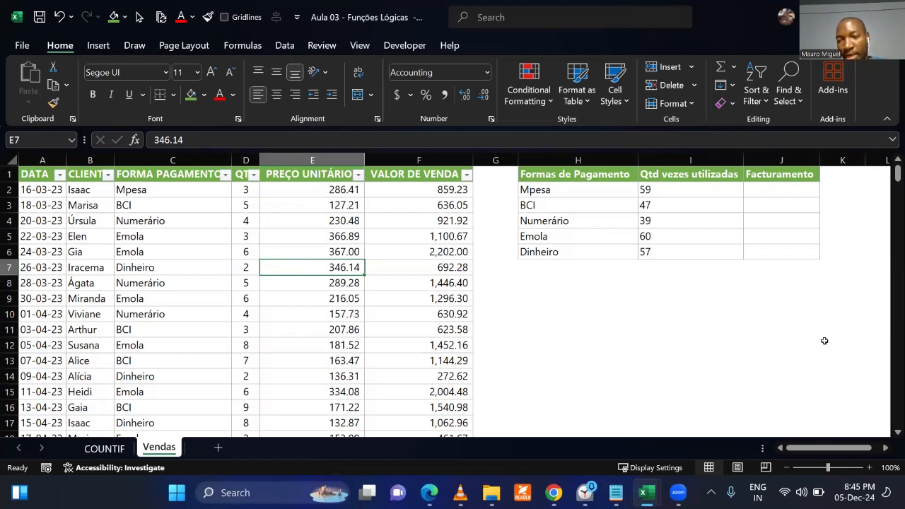
Select the VALOR DE VENDA column to examine its overall total as the source for the Facturamento values.
{"action": "left_click", "coordinate": [767, 186]}
{"action": "left_click", "coordinate": [760, 329]}
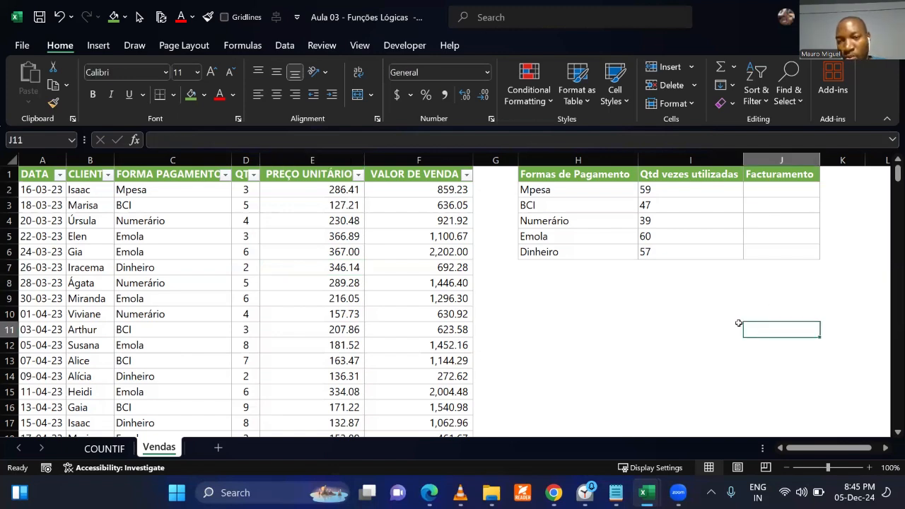
{"action": "left_click", "coordinate": [767, 188]}
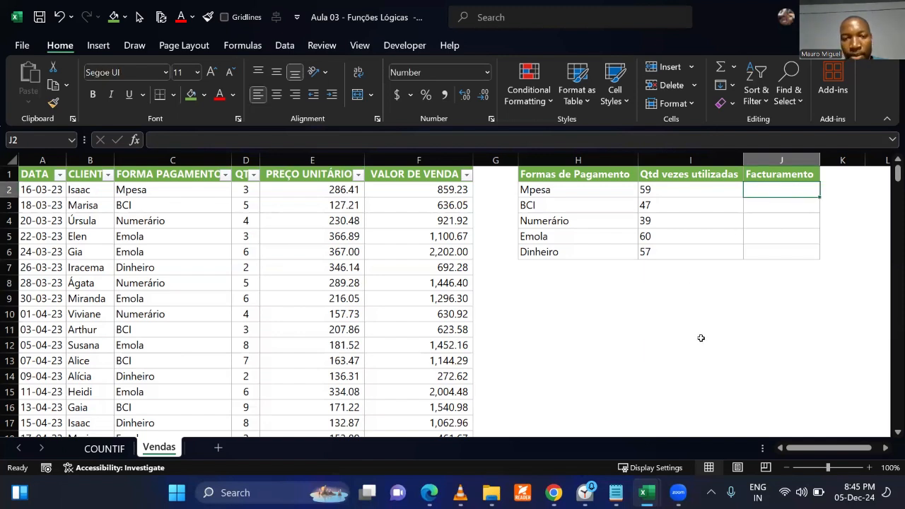
{"action": "left_click", "coordinate": [429, 159]}
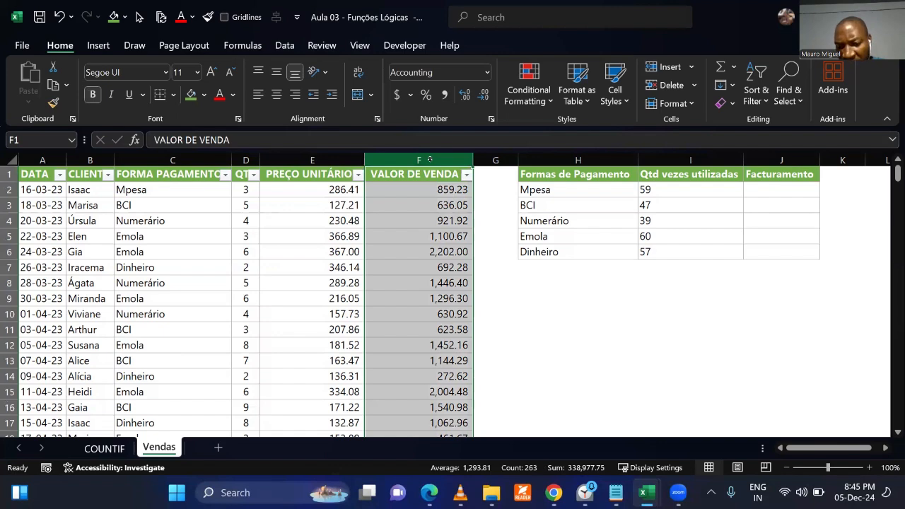
{"action": "left_click", "coordinate": [600, 329]}
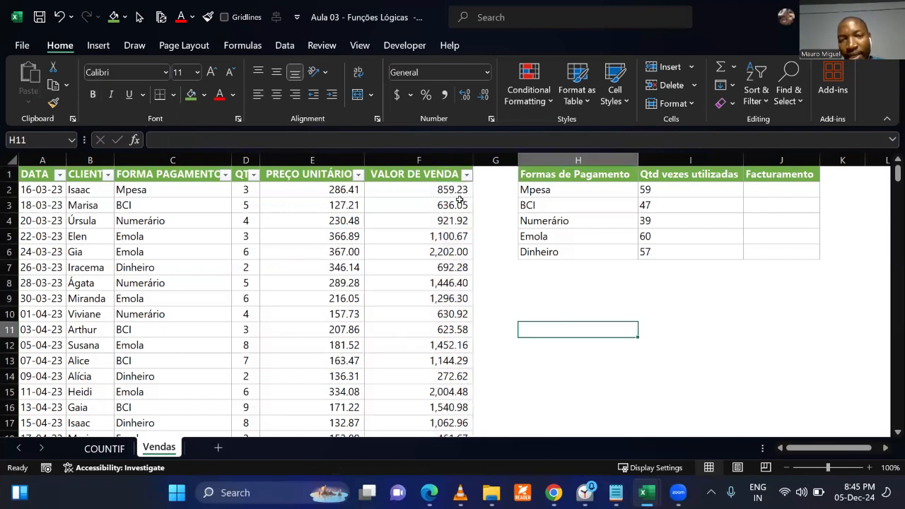
{"action": "left_click", "coordinate": [419, 160]}
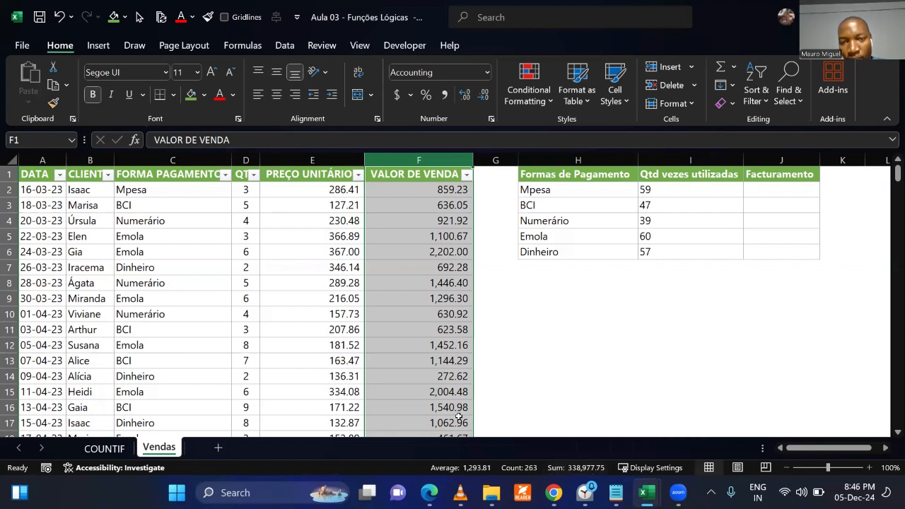
{"action": "left_click", "coordinate": [525, 371]}
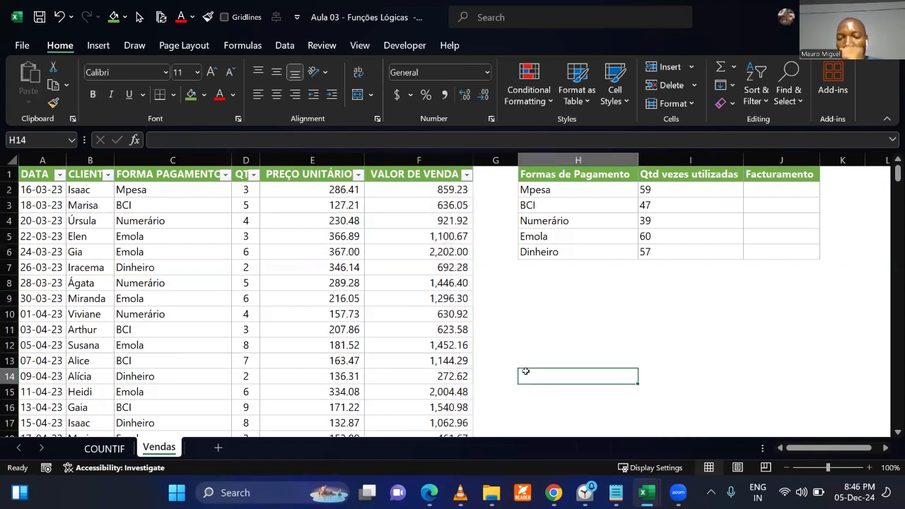
{"action": "left_click", "coordinate": [421, 160]}
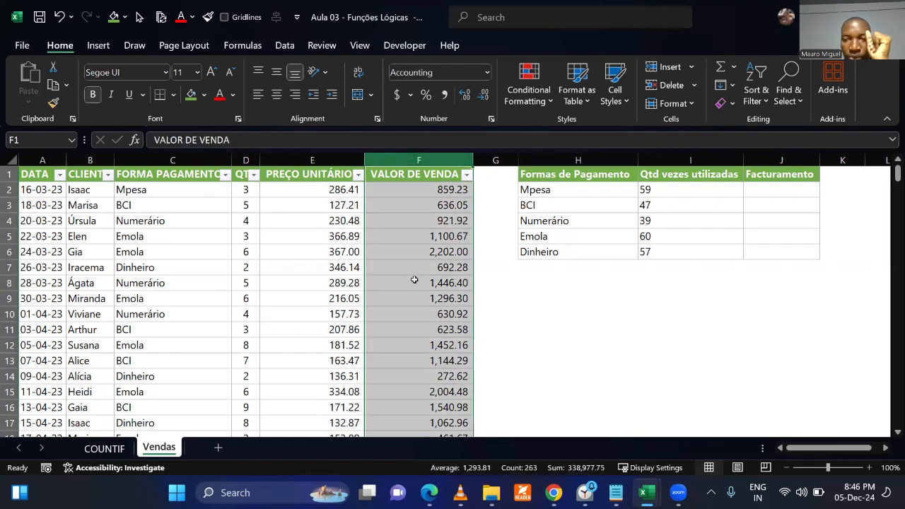
Review the Facturamento cells J2:J4 and the Mpesa row H2:J2 against the VALOR DE VENDA column.
{"action": "left_click", "coordinate": [761, 191]}
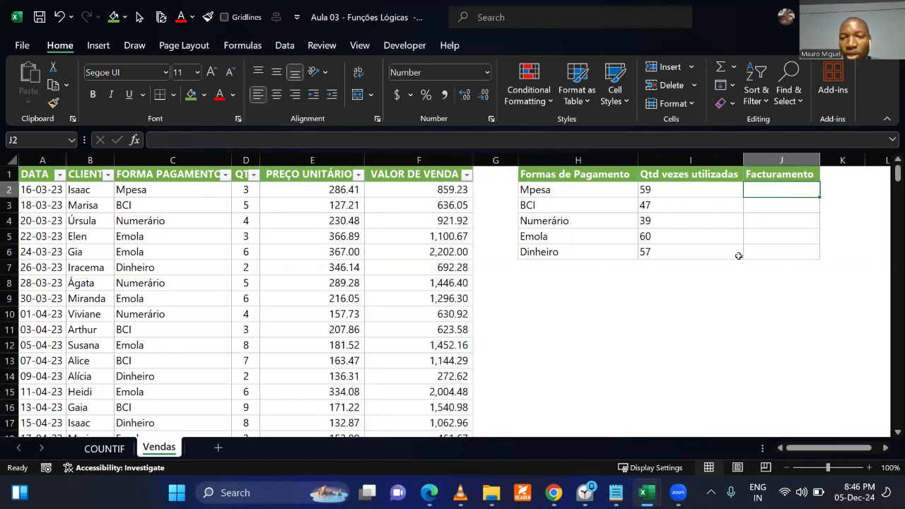
{"action": "left_click", "coordinate": [724, 323]}
{"action": "left_click", "coordinate": [777, 207]}
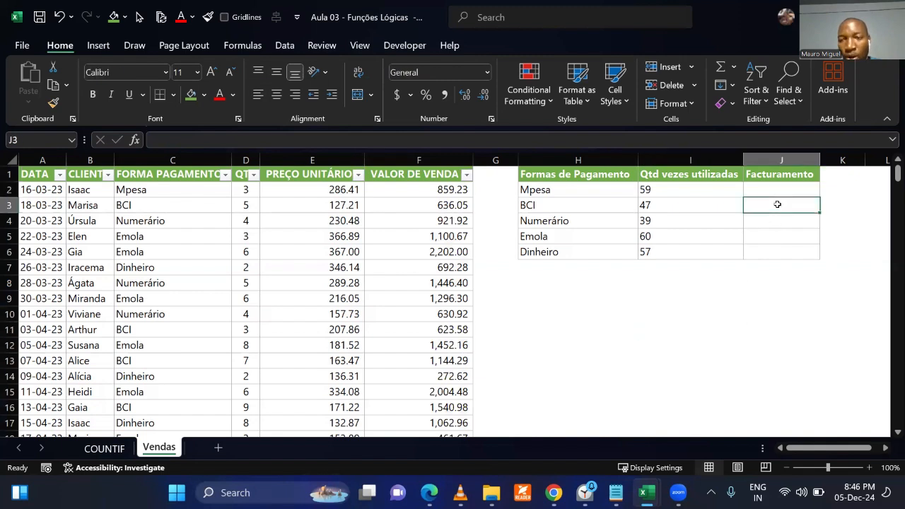
{"action": "left_click", "coordinate": [756, 293]}
{"action": "left_click", "coordinate": [767, 221]}
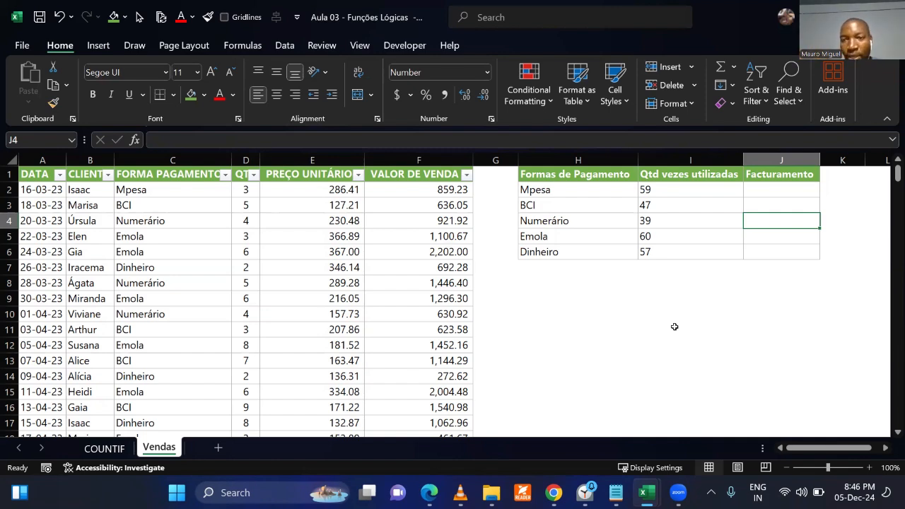
{"action": "left_click", "coordinate": [556, 189]}
{"action": "left_click_drag", "start_coordinate": [556, 190], "coordinate": [762, 188]}
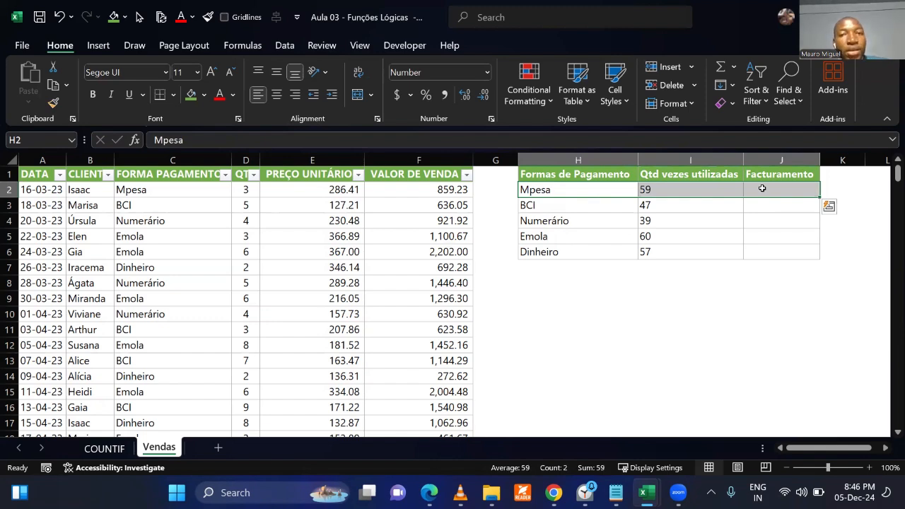
{"action": "left_click", "coordinate": [411, 157]}
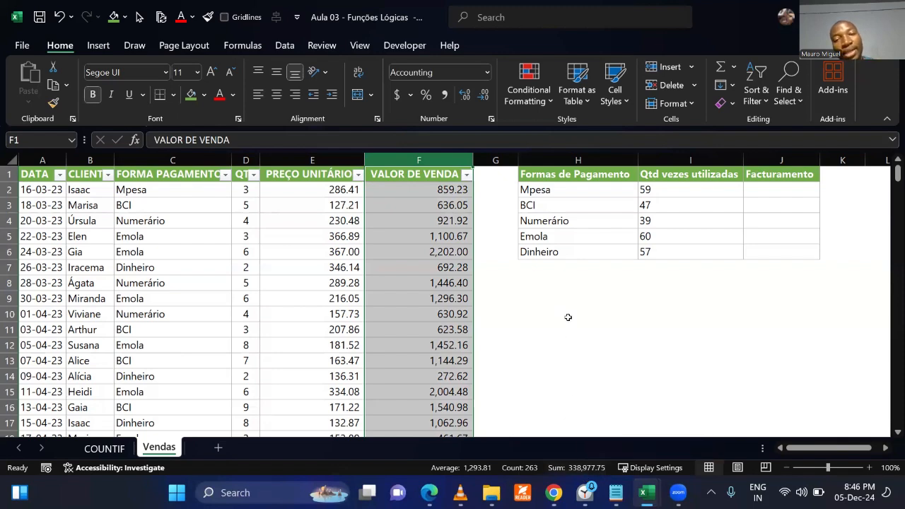
{"action": "left_click", "coordinate": [792, 185]}
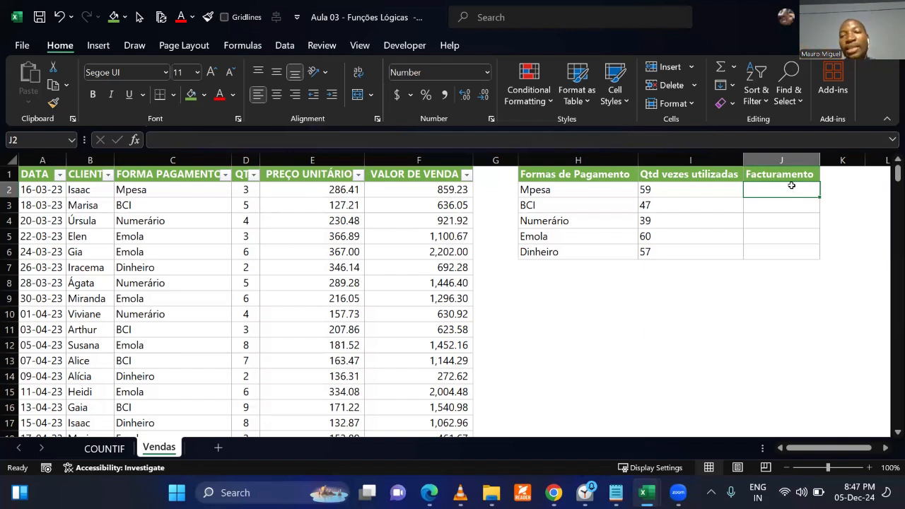
{"action": "left_click", "coordinate": [570, 308]}
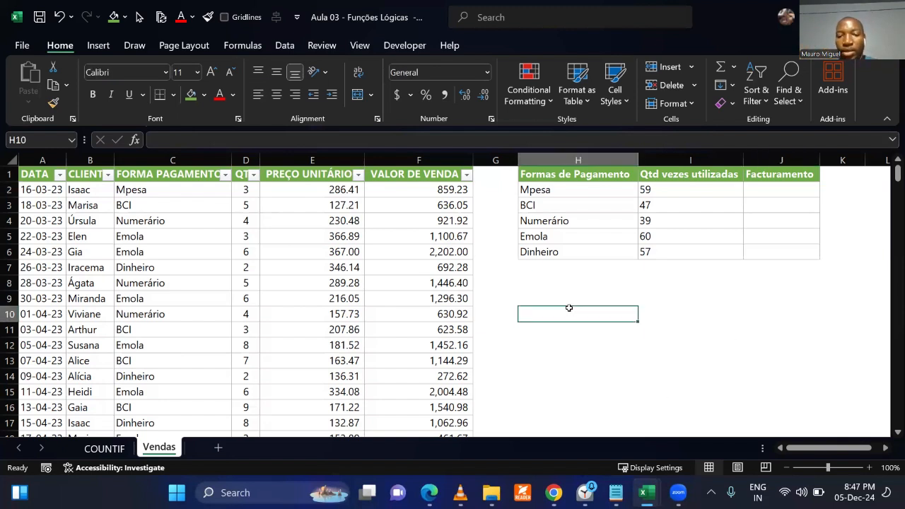
{"action": "type", "text": "=sumif"}
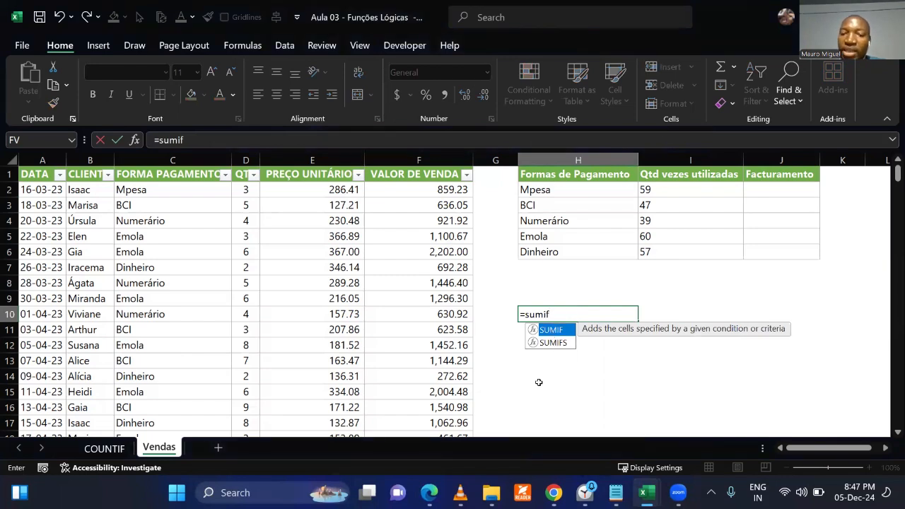
{"action": "left_click", "coordinate": [556, 344]}
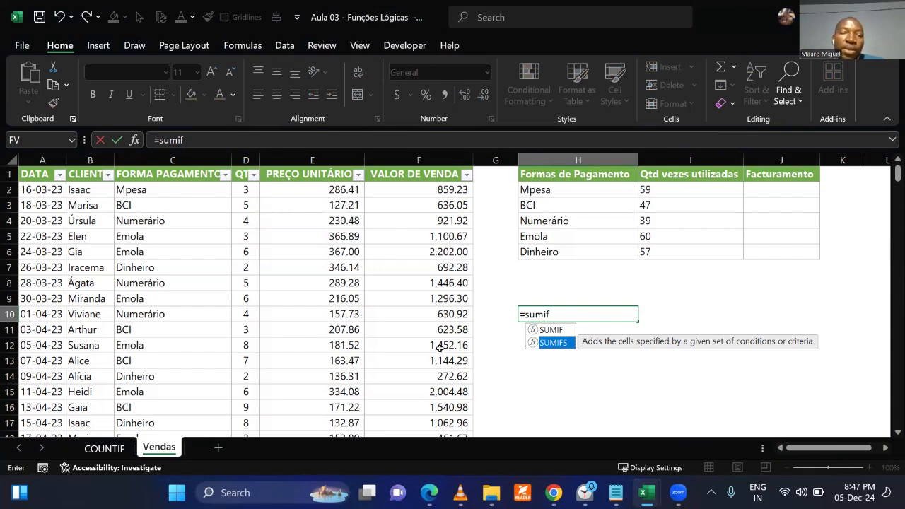
{"action": "left_click", "coordinate": [180, 190]}
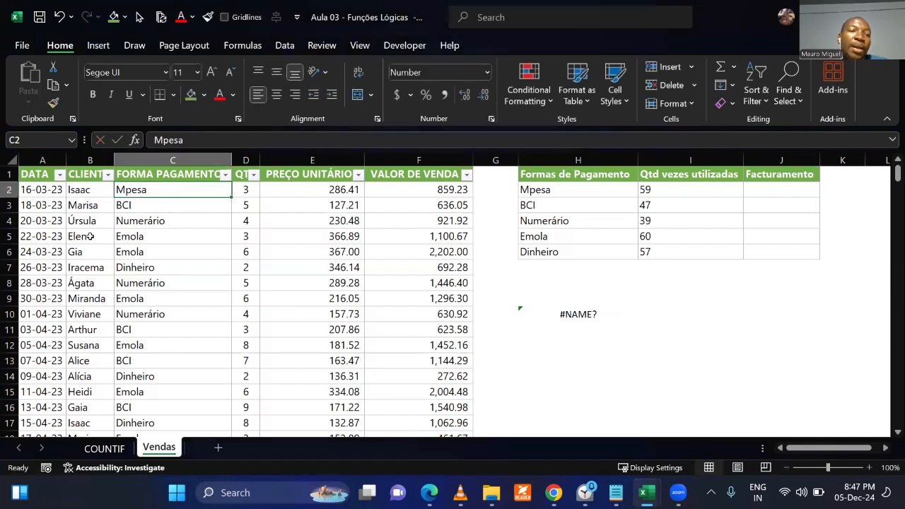
{"action": "left_click", "coordinate": [51, 193]}
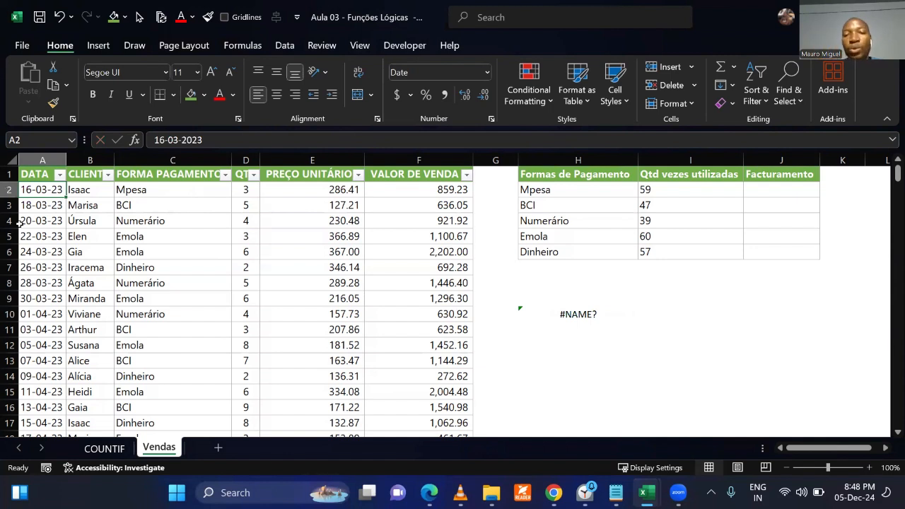
{"action": "key", "text": "ctrl+z"}
{"action": "left_click", "coordinate": [714, 295]}
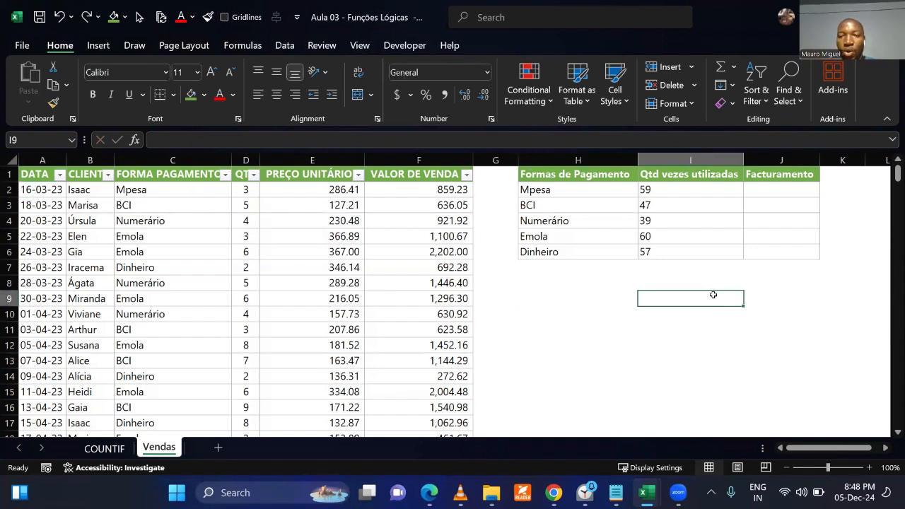
Start a SUMIF formula in J2 for the Mpesa Facturamento, using SUMIF rather than SUMIFS.
{"action": "left_click", "coordinate": [568, 191]}
{"action": "left_click", "coordinate": [787, 185]}
{"action": "type", "text": "="}
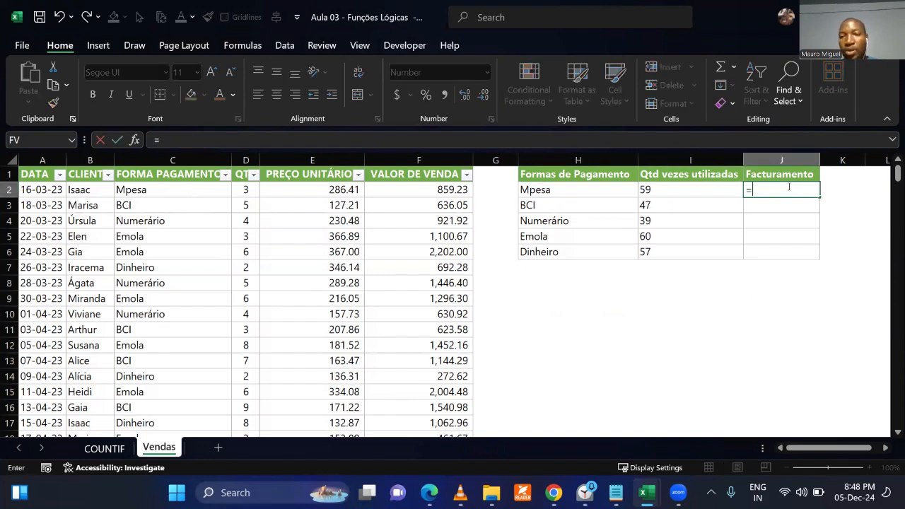
{"action": "type", "text": "sumifs"}
{"action": "key", "text": "Tab"}
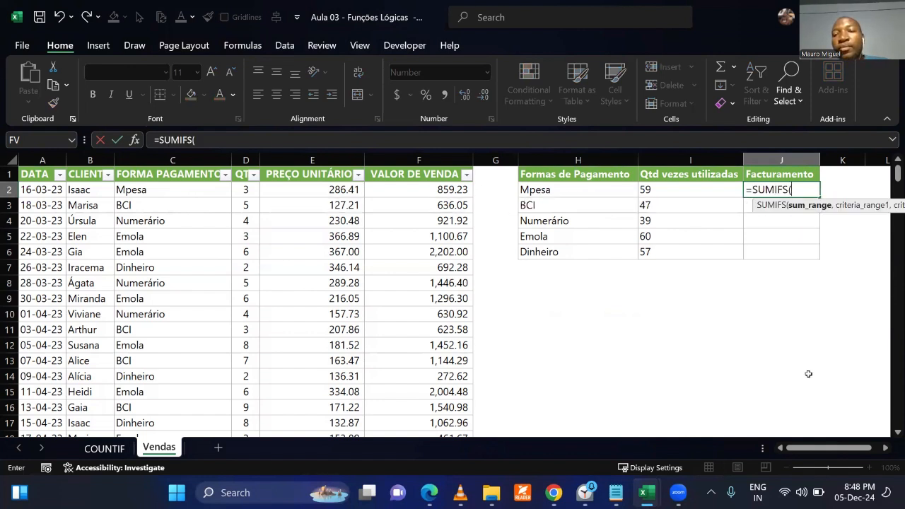
{"action": "key", "text": "BackSpace"}
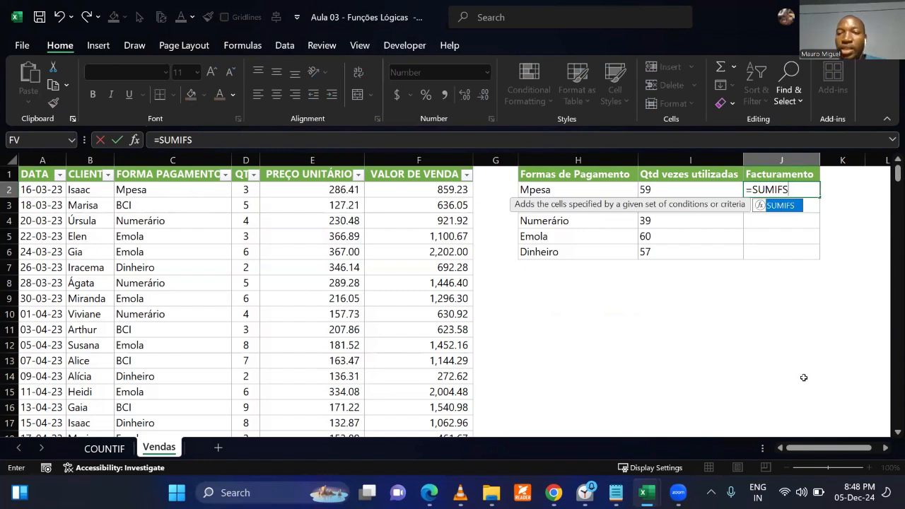
{"action": "key", "text": "BackSpace"}
{"action": "key", "text": "Tab"}
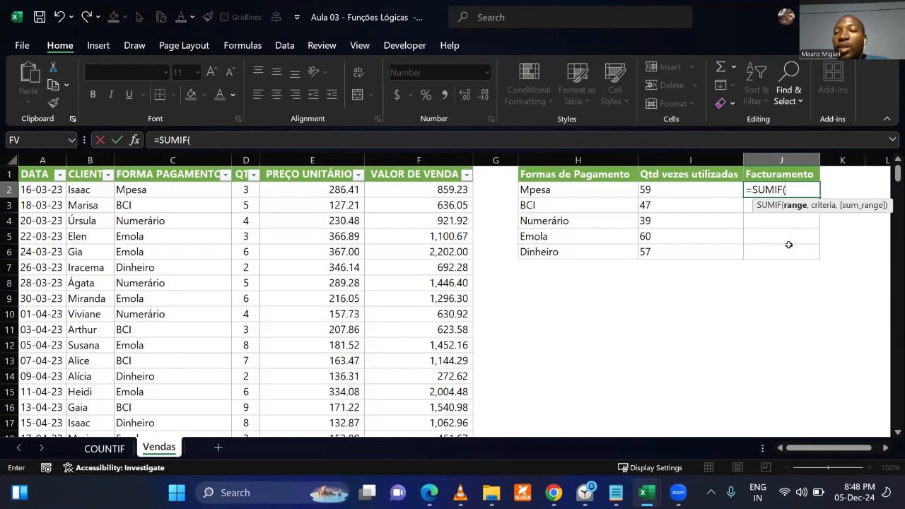
Underline SUMIF's range and criteria arguments in red, box the FORMA PAGAMENTO column, and number both the range argument and the column 1.
{"action": "key", "text": "ctrl+2"}
{"action": "left_click_drag", "start_coordinate": [784, 213], "coordinate": [835, 211]}
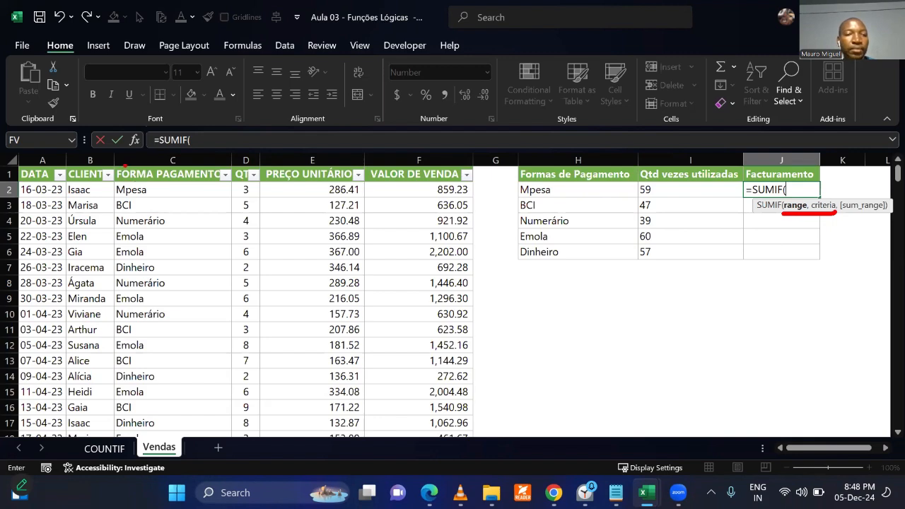
{"action": "left_click_drag", "start_coordinate": [113, 165], "coordinate": [231, 436]}
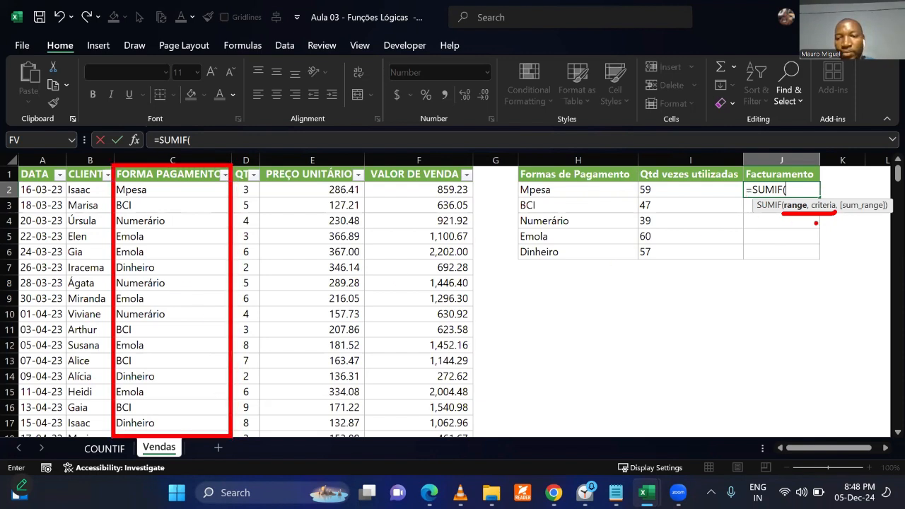
{"action": "mouse_move", "coordinate": [781, 242]}
{"action": "left_mouse_down"}
{"action": "mouse_move", "coordinate": [793, 233]}
{"action": "mouse_move", "coordinate": [799, 264]}
{"action": "mouse_move", "coordinate": [814, 261]}
{"action": "left_mouse_up"}
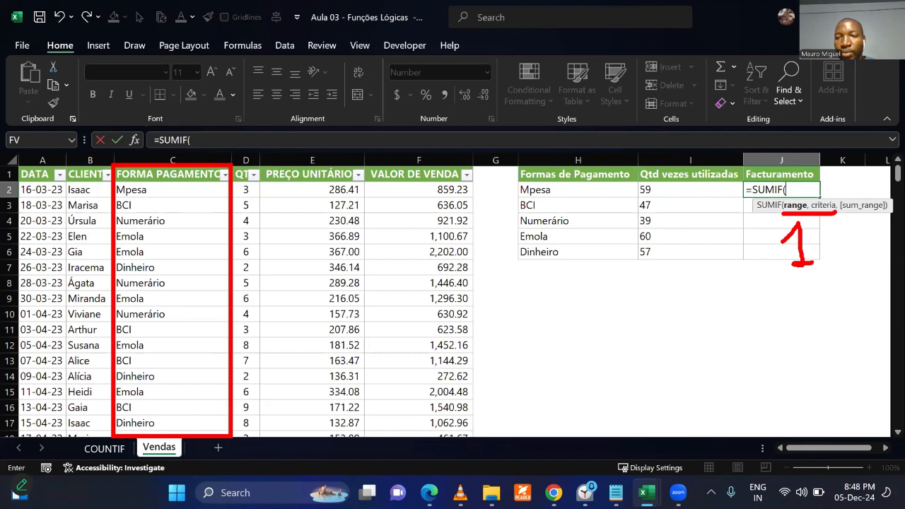
{"action": "mouse_move", "coordinate": [138, 311]}
{"action": "left_mouse_down"}
{"action": "mouse_move", "coordinate": [172, 345]}
{"action": "mouse_move", "coordinate": [194, 344]}
{"action": "left_mouse_up"}
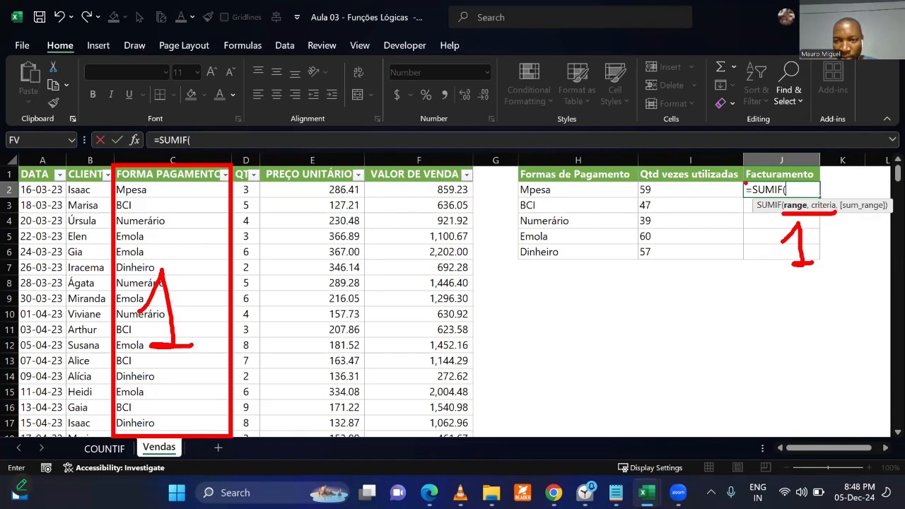
Box J2 and the Mpesa cell H2 in red, number H2 and the criteria argument 2, and number the sum_range argument 3.
{"action": "left_click_drag", "start_coordinate": [741, 182], "coordinate": [820, 198]}
{"action": "mouse_move", "coordinate": [517, 183]}
{"action": "left_mouse_down"}
{"action": "mouse_move", "coordinate": [611, 199]}
{"action": "mouse_move", "coordinate": [640, 184]}
{"action": "mouse_move", "coordinate": [640, 198]}
{"action": "left_mouse_up"}
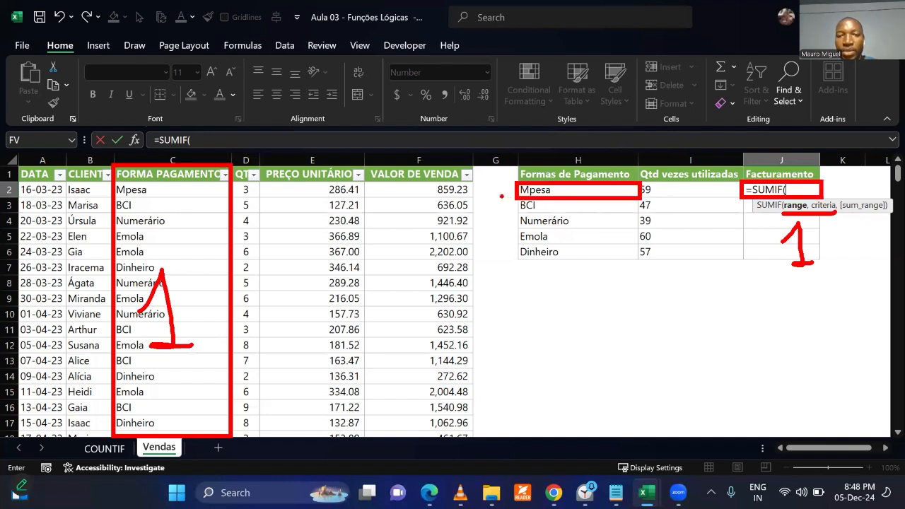
{"action": "mouse_move", "coordinate": [489, 181]}
{"action": "left_mouse_down"}
{"action": "mouse_move", "coordinate": [487, 206]}
{"action": "mouse_move", "coordinate": [511, 210]}
{"action": "left_mouse_up"}
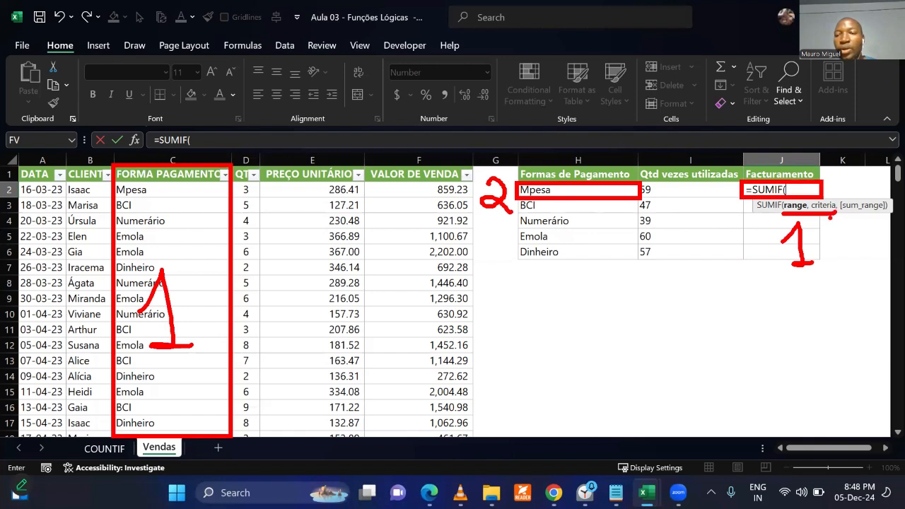
{"action": "mouse_move", "coordinate": [820, 226]}
{"action": "left_mouse_down"}
{"action": "mouse_move", "coordinate": [825, 220]}
{"action": "mouse_move", "coordinate": [830, 247]}
{"action": "mouse_move", "coordinate": [872, 232]}
{"action": "mouse_move", "coordinate": [862, 251]}
{"action": "left_mouse_up"}
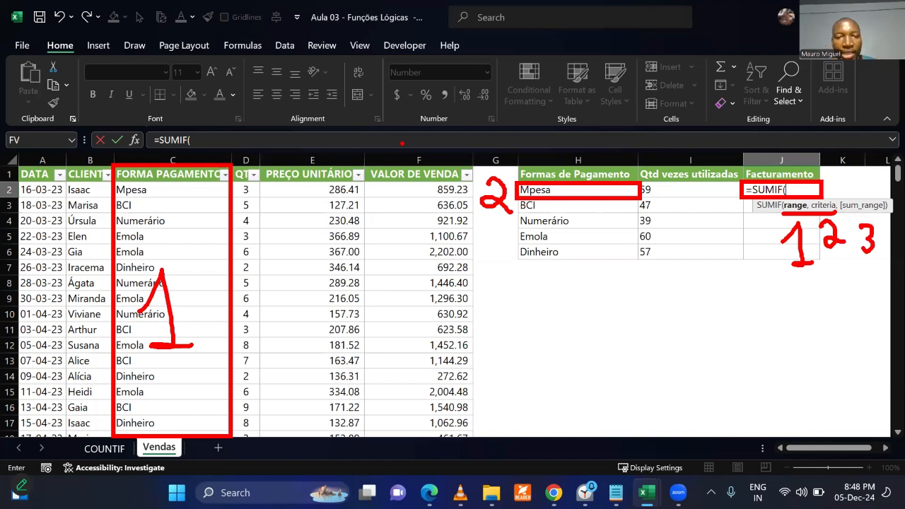
Box the VALOR DE VENDA column in red, number it 3, and underline the numbers 1 and 3 on the two boxed columns.
{"action": "left_click_drag", "start_coordinate": [364, 162], "coordinate": [475, 428]}
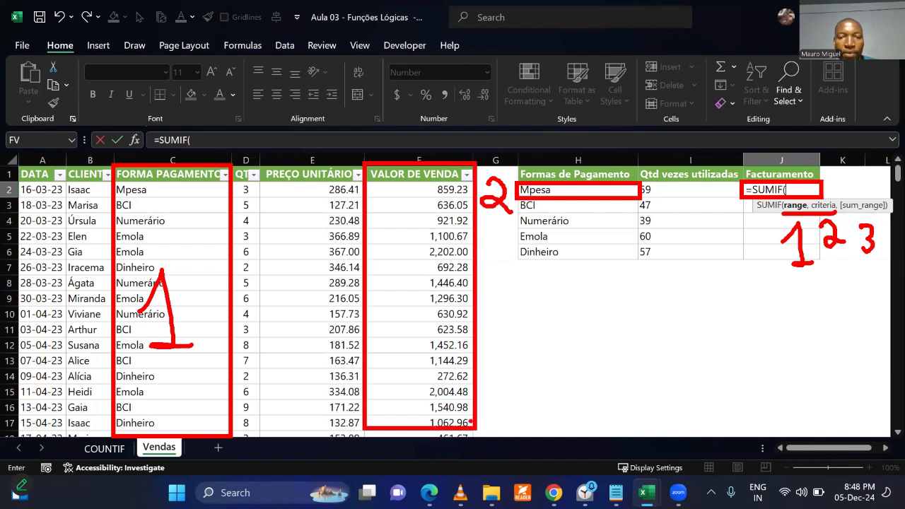
{"action": "left_click_drag", "start_coordinate": [422, 281], "coordinate": [422, 332]}
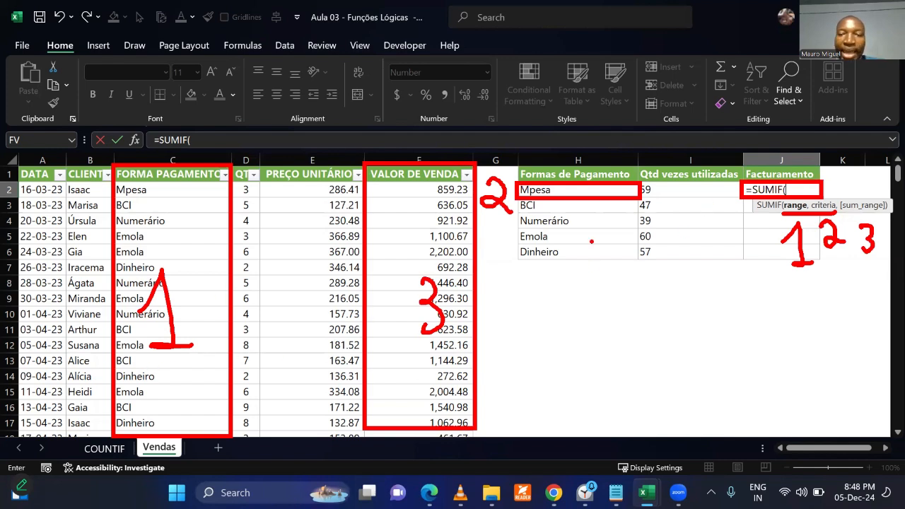
{"action": "left_click_drag", "start_coordinate": [140, 379], "coordinate": [214, 352]}
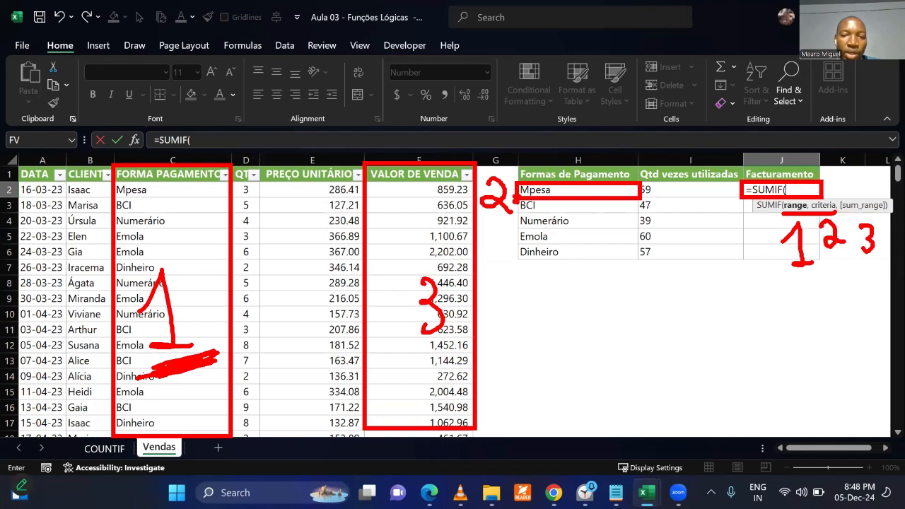
{"action": "left_click_drag", "start_coordinate": [414, 352], "coordinate": [461, 335]}
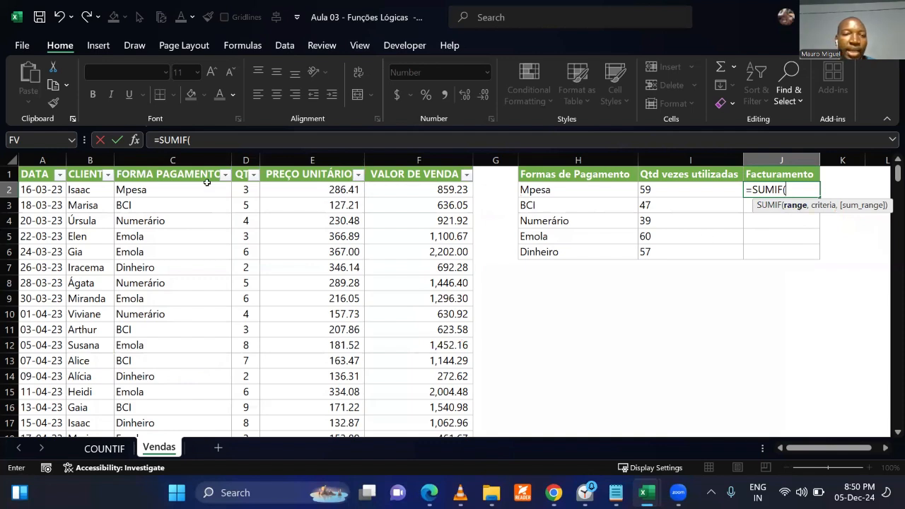
Complete the Mpesa formula in J2 as =SUMIF(C:C,H2,F:F), summing VALOR DE VENDA by FORMA PAGAMENTO.
{"action": "left_click", "coordinate": [198, 161]}
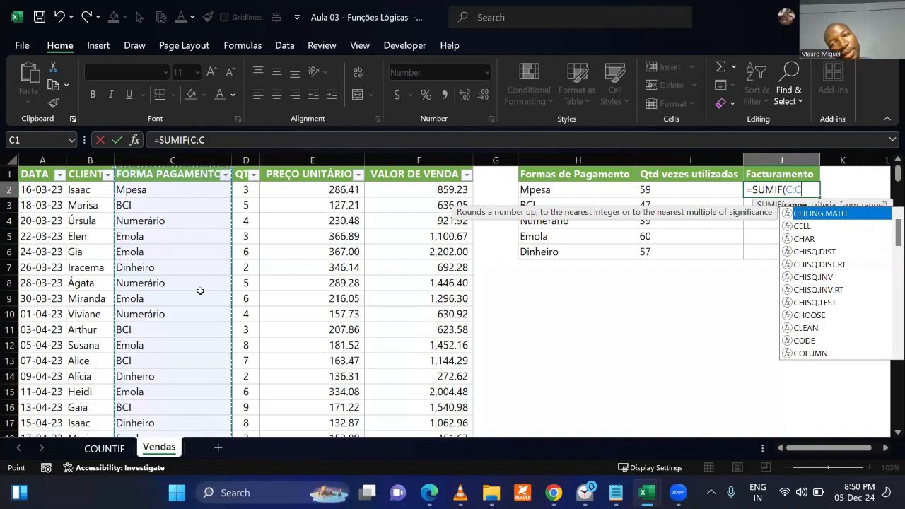
{"action": "type", "text": ","}
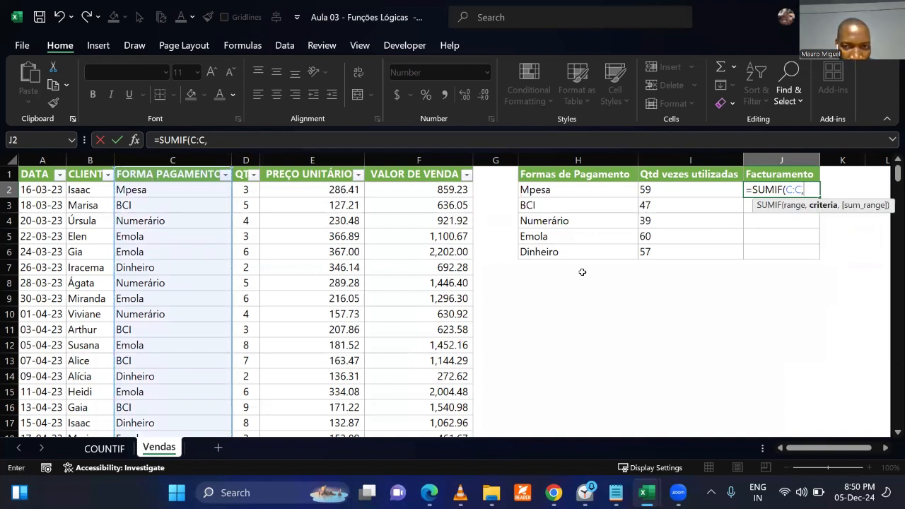
{"action": "left_click", "coordinate": [583, 192]}
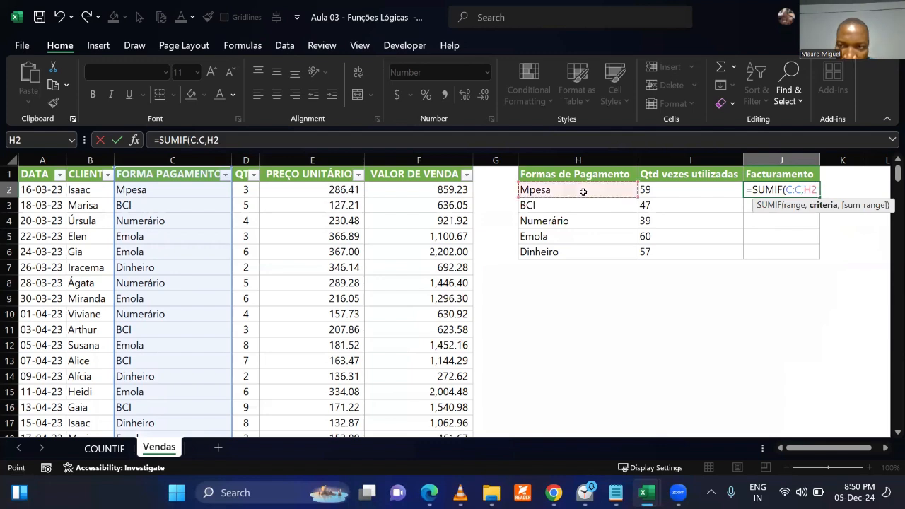
{"action": "type", "text": ","}
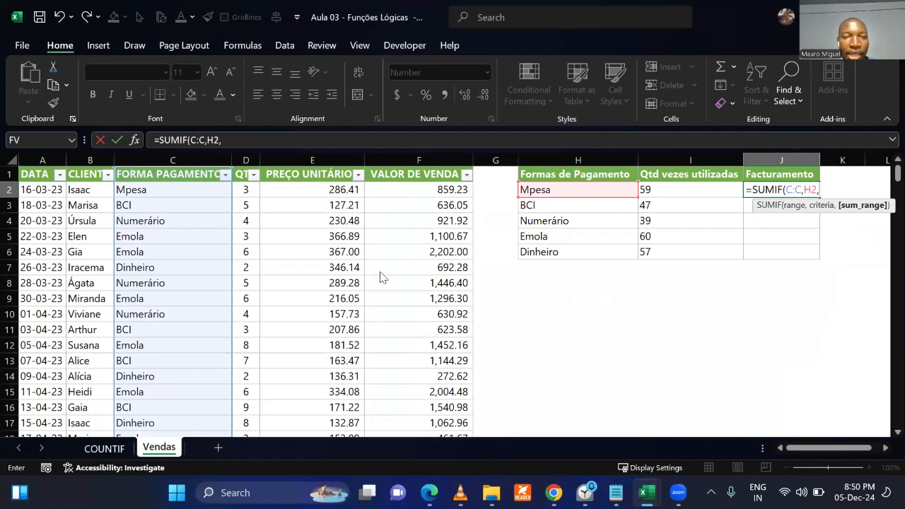
{"action": "left_click", "coordinate": [397, 167]}
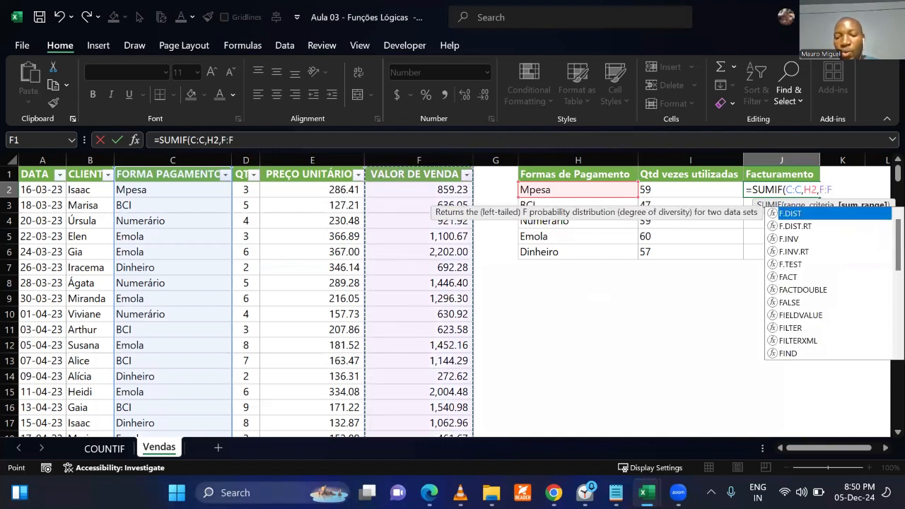
{"action": "type", "text": ")"}
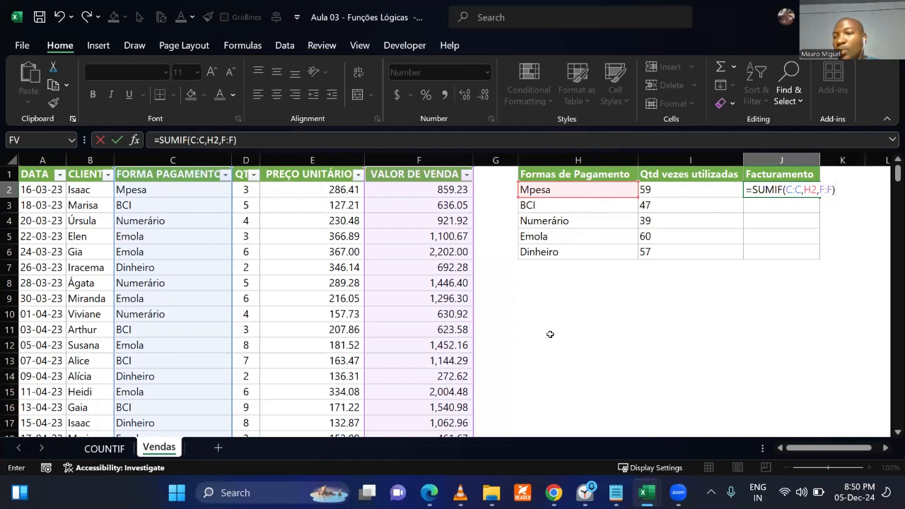
{"action": "key", "text": "Return"}
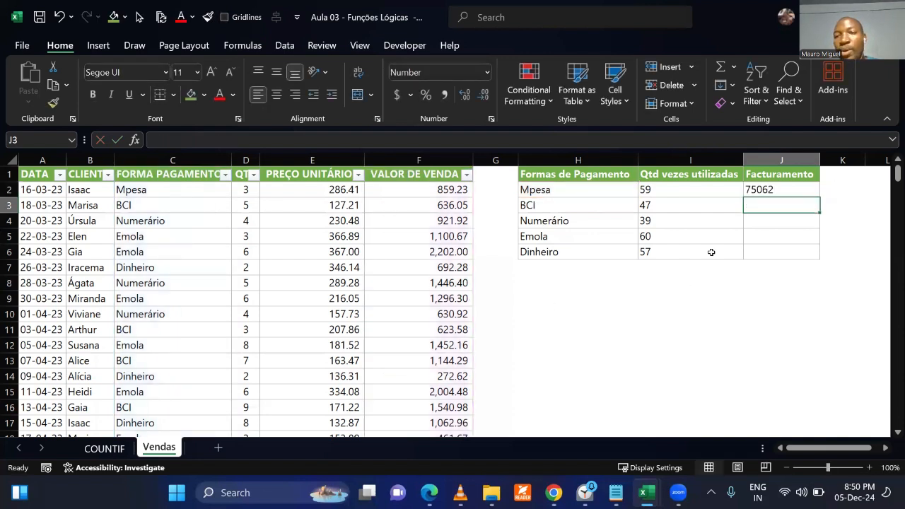
Apply the comma number style to J2 and fill its SUMIF formula down through J6 for the remaining payment methods.
{"action": "left_click", "coordinate": [767, 189]}
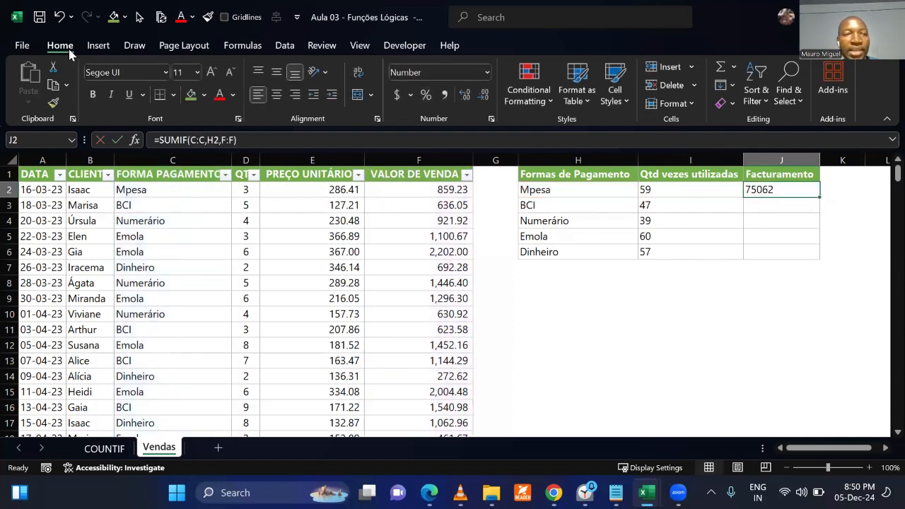
{"action": "left_click", "coordinate": [445, 98]}
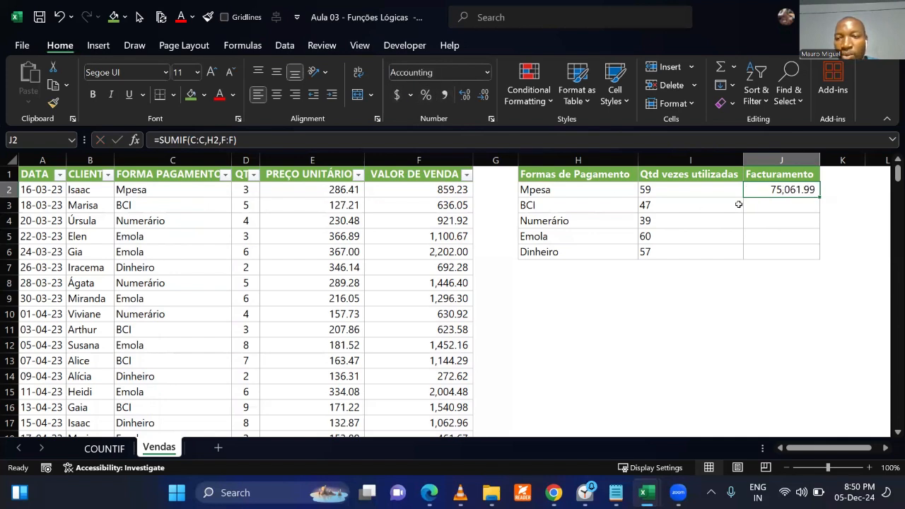
{"action": "left_click_drag", "start_coordinate": [818, 198], "coordinate": [809, 256]}
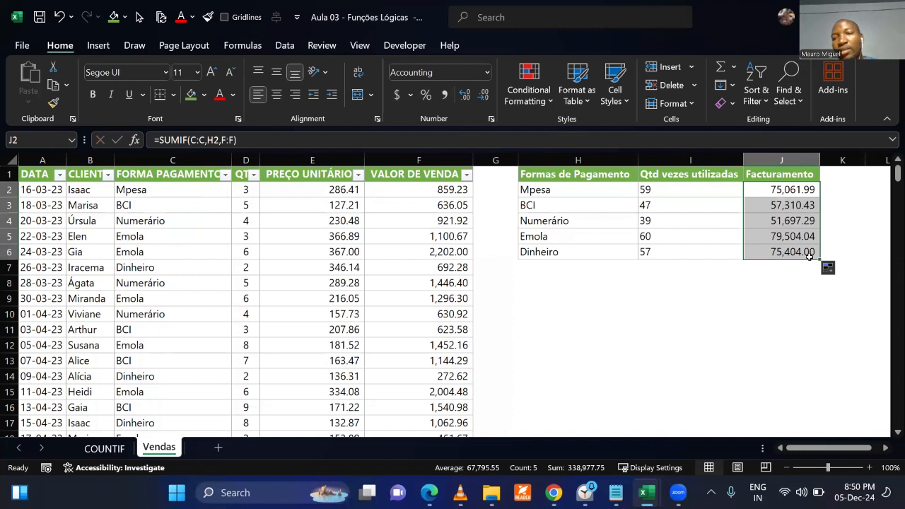